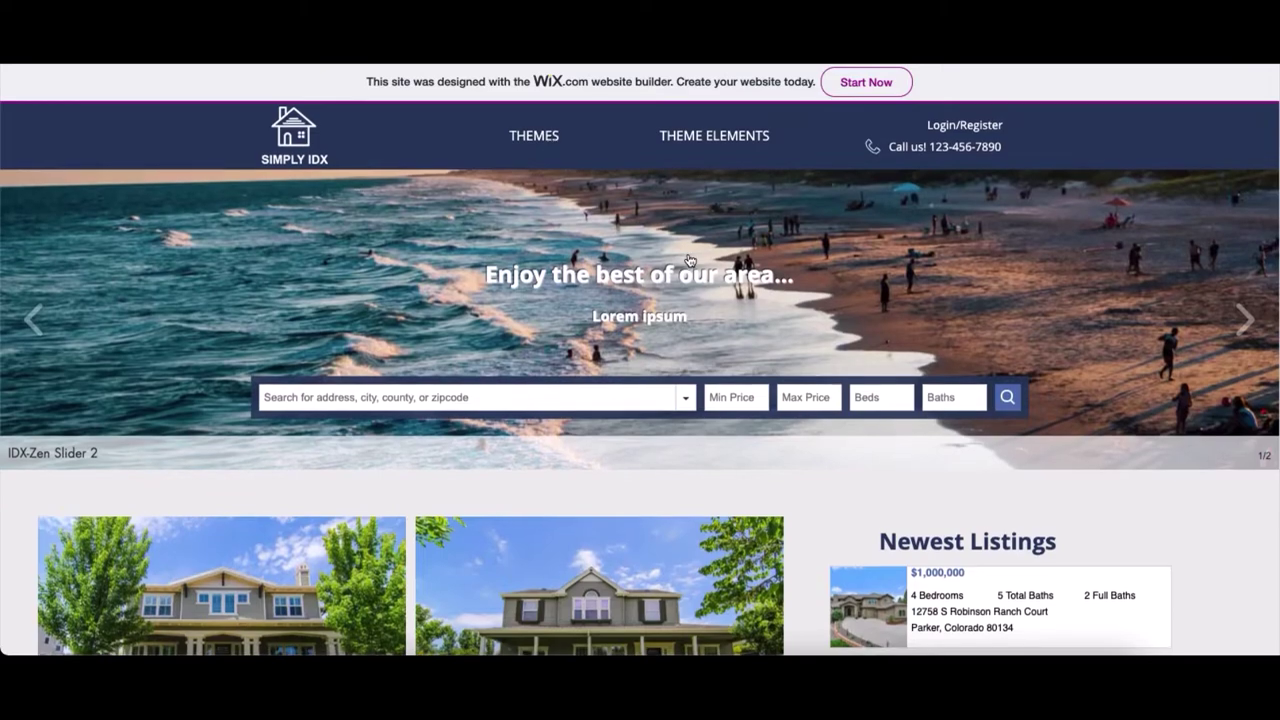
Go to Access Control in IDX Broker and copy the Current Key API key.
{"action": "scroll", "coordinate": [688, 261], "scroll_direction": "down", "scroll_amount": 5}
{"action": "scroll", "coordinate": [688, 261], "scroll_direction": "down", "scroll_amount": 12}
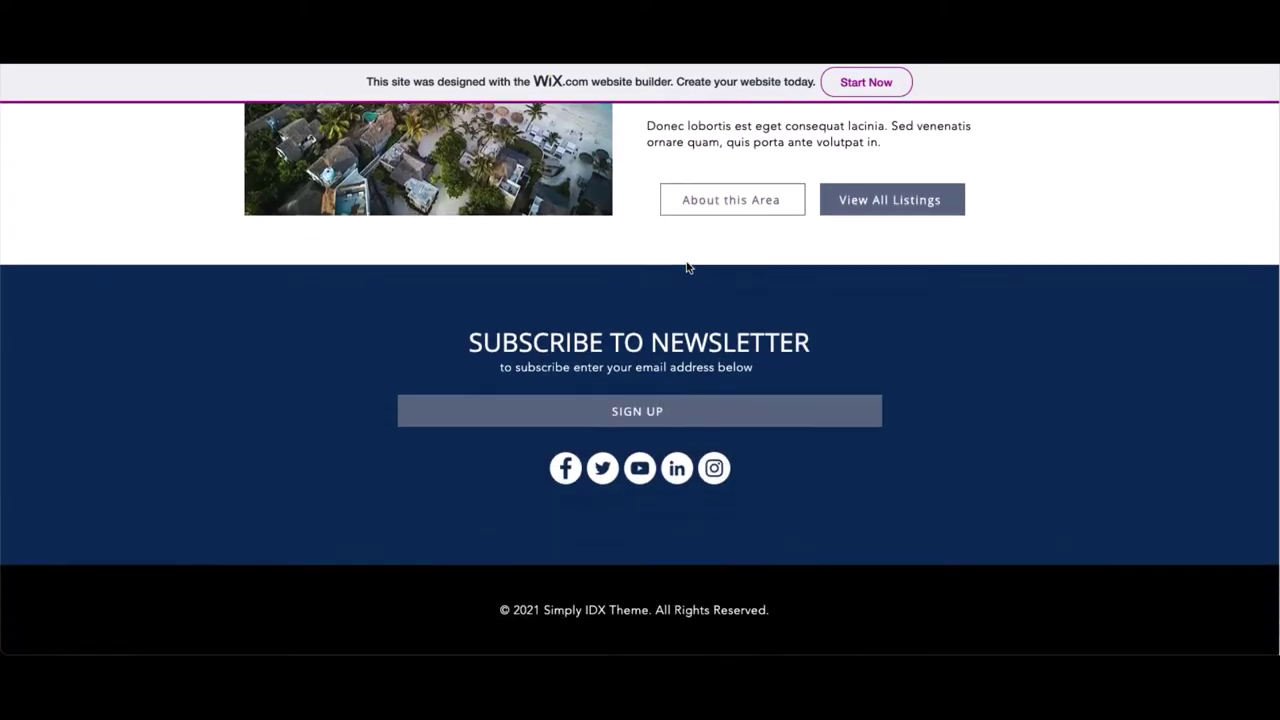
{"action": "scroll", "coordinate": [687, 267], "scroll_direction": "up", "scroll_amount": 17}
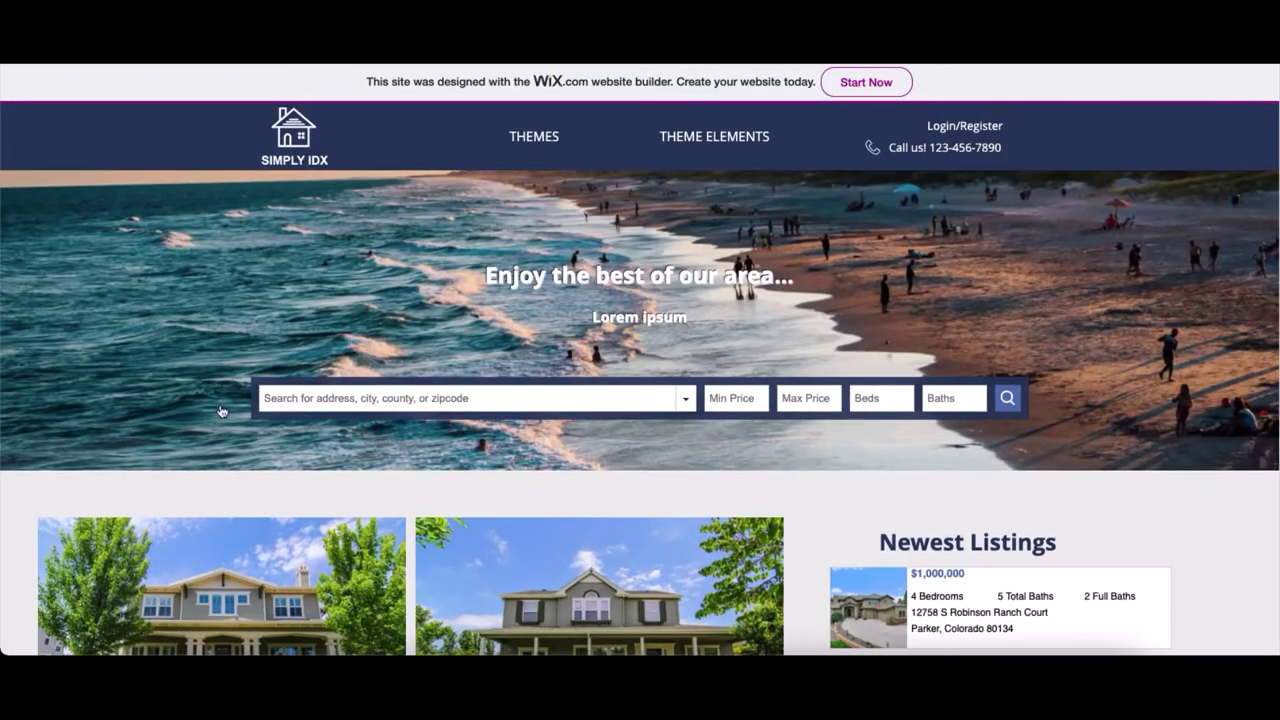
{"action": "scroll", "coordinate": [635, 397], "scroll_direction": "down", "scroll_amount": 4}
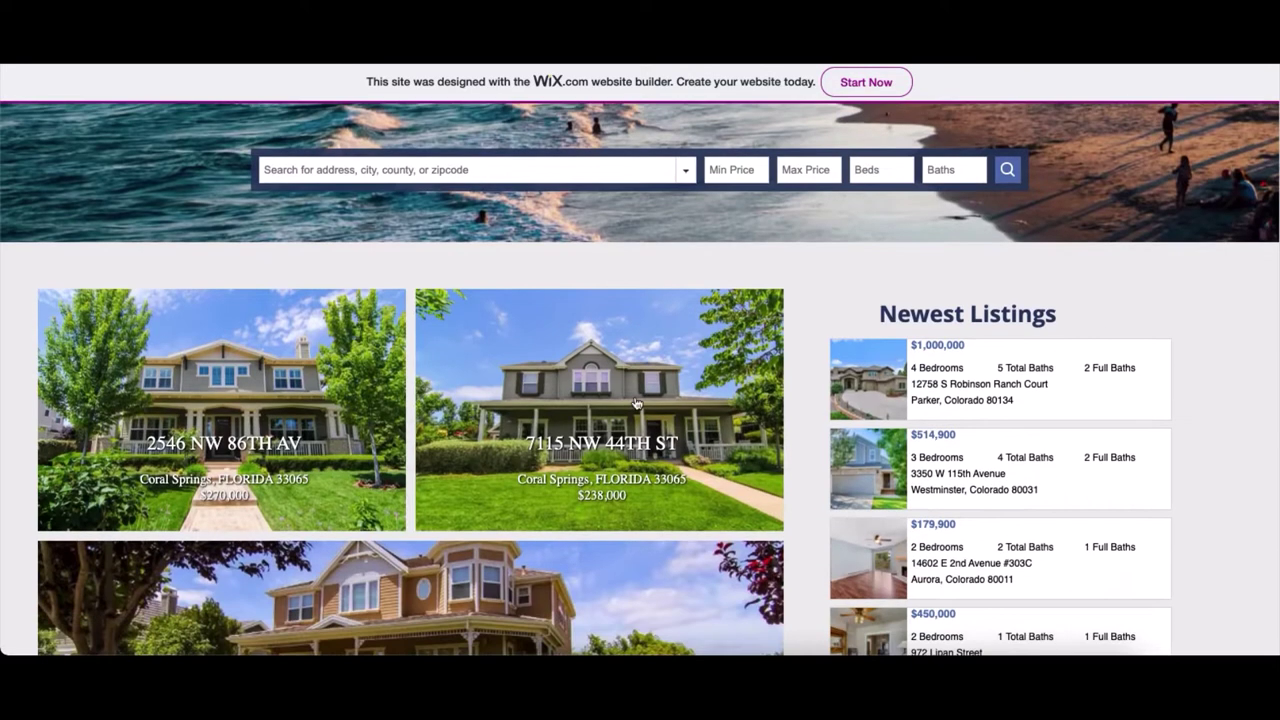
{"action": "scroll", "coordinate": [581, 421], "scroll_direction": "down", "scroll_amount": 2}
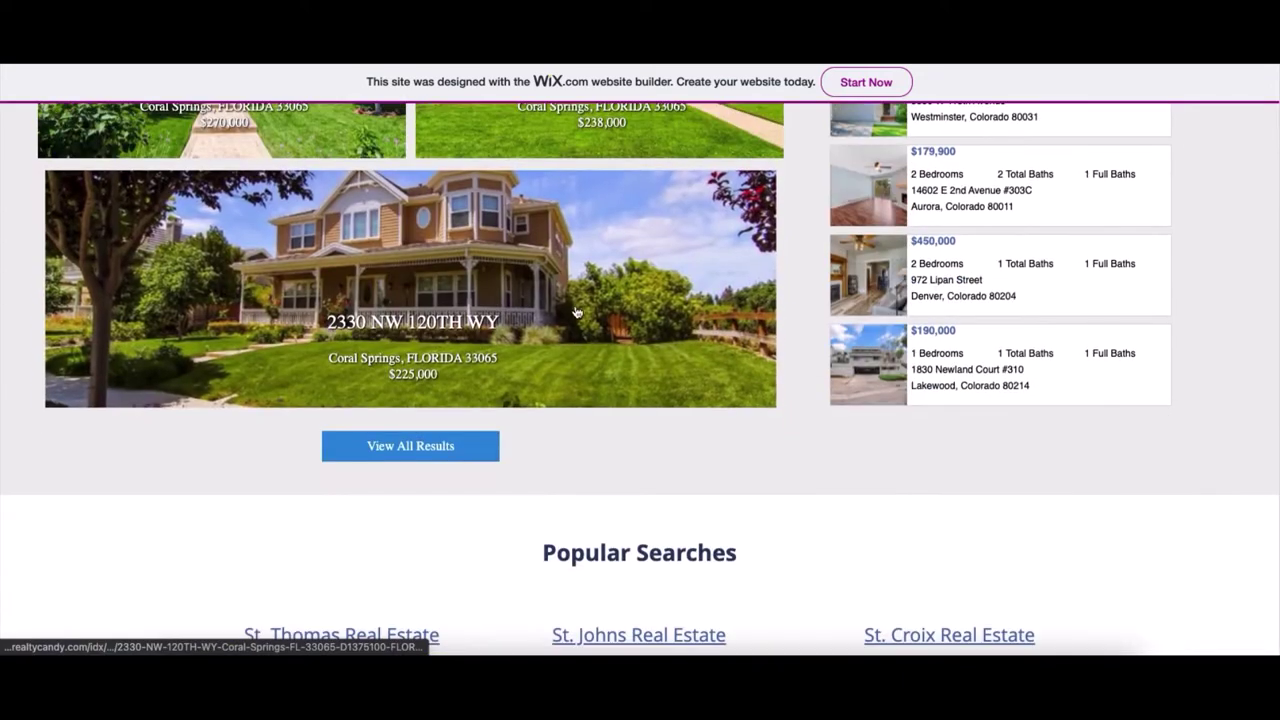
{"action": "scroll", "coordinate": [633, 540], "scroll_direction": "up", "scroll_amount": 4}
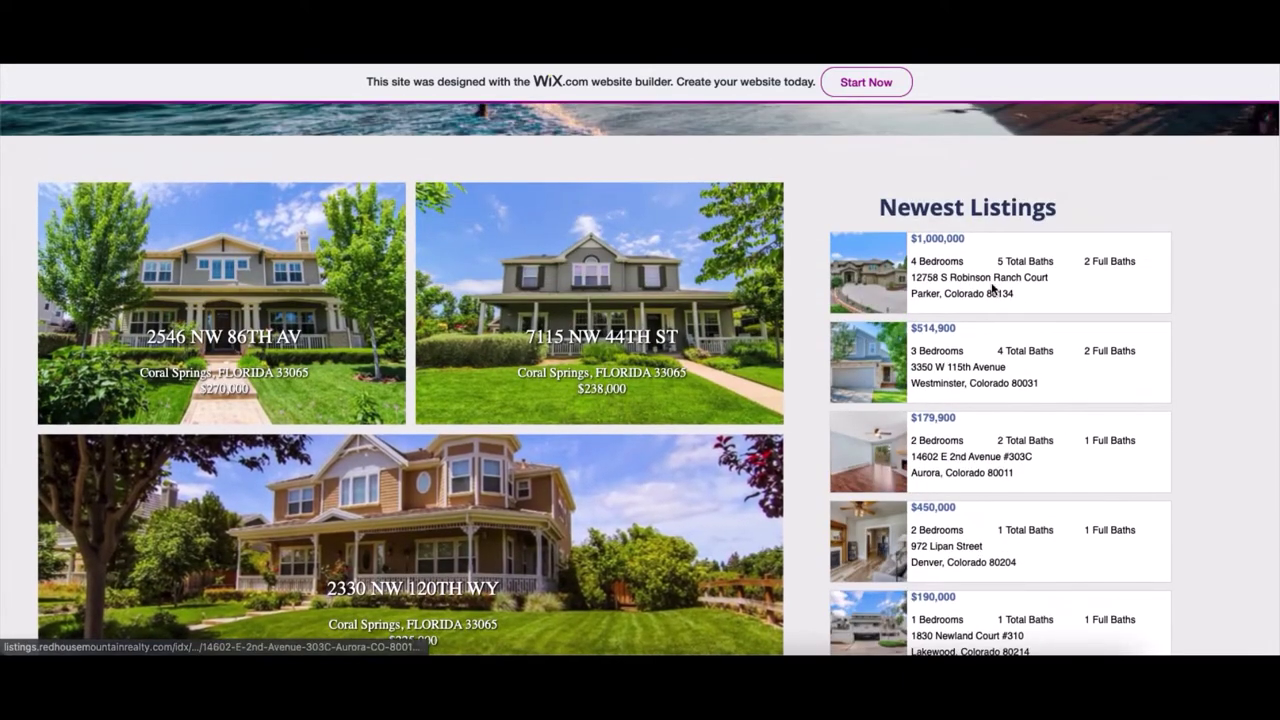
{"action": "scroll", "coordinate": [1039, 500], "scroll_direction": "down", "scroll_amount": 5}
{"action": "scroll", "coordinate": [1039, 502], "scroll_direction": "down", "scroll_amount": 2}
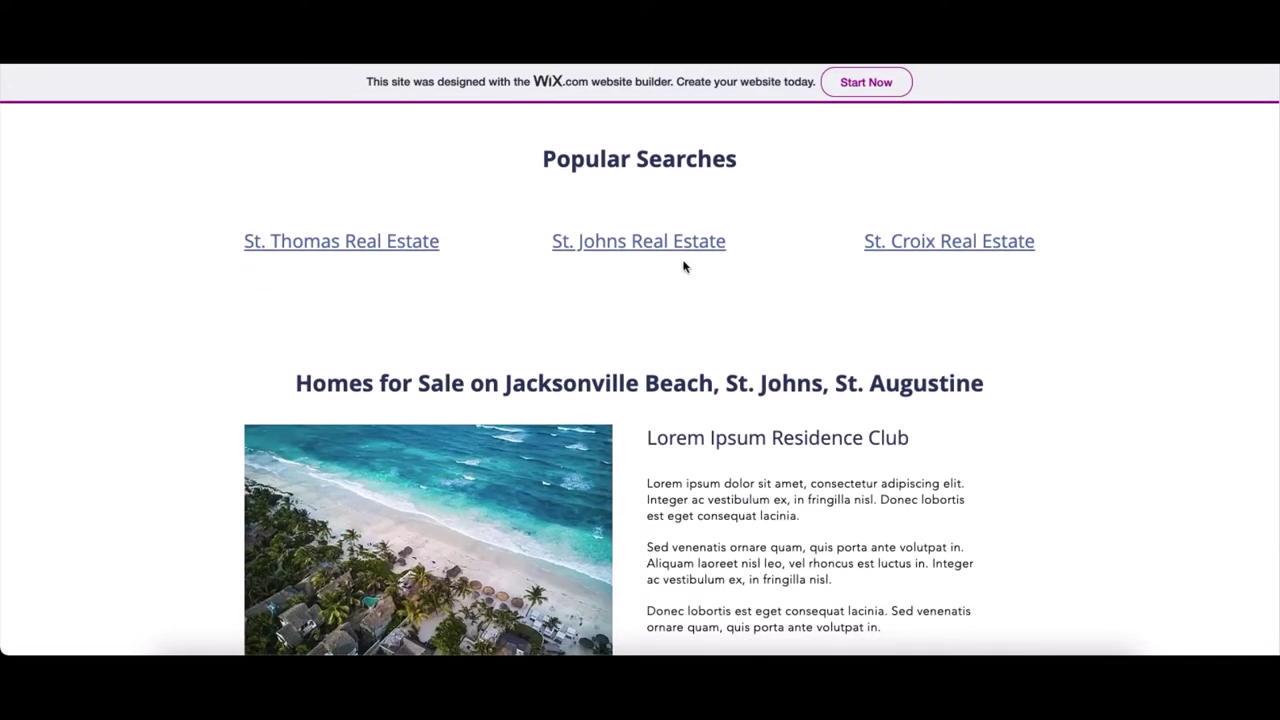
{"action": "scroll", "coordinate": [986, 280], "scroll_direction": "down", "scroll_amount": 3}
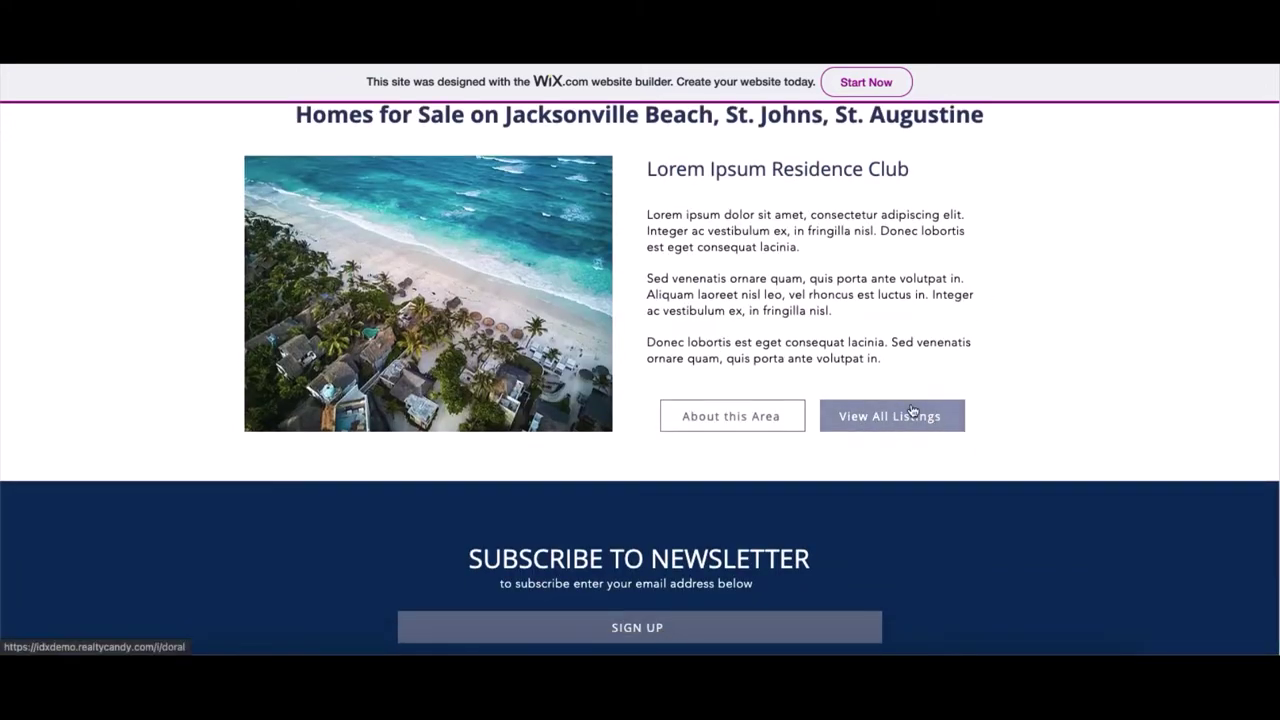
{"action": "scroll", "coordinate": [890, 400], "scroll_direction": "up", "scroll_amount": 12}
{"action": "scroll", "coordinate": [881, 396], "scroll_direction": "up", "scroll_amount": 1}
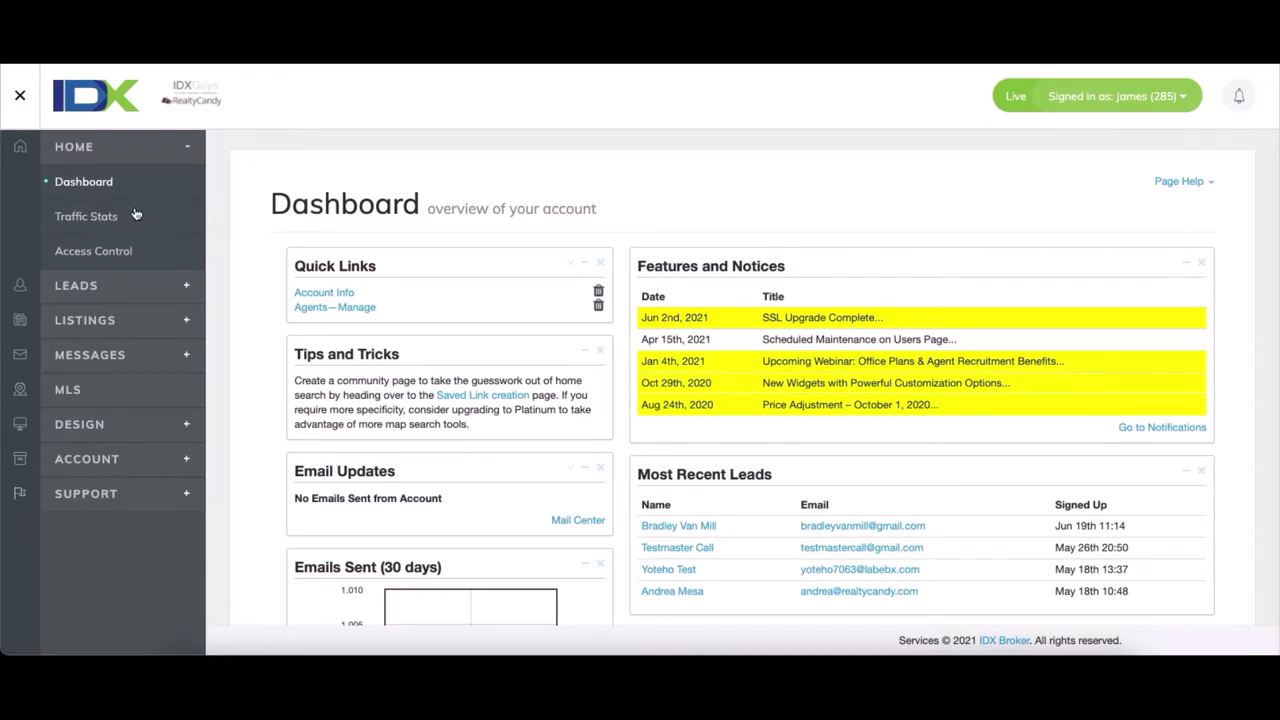
{"action": "left_click", "coordinate": [104, 256]}
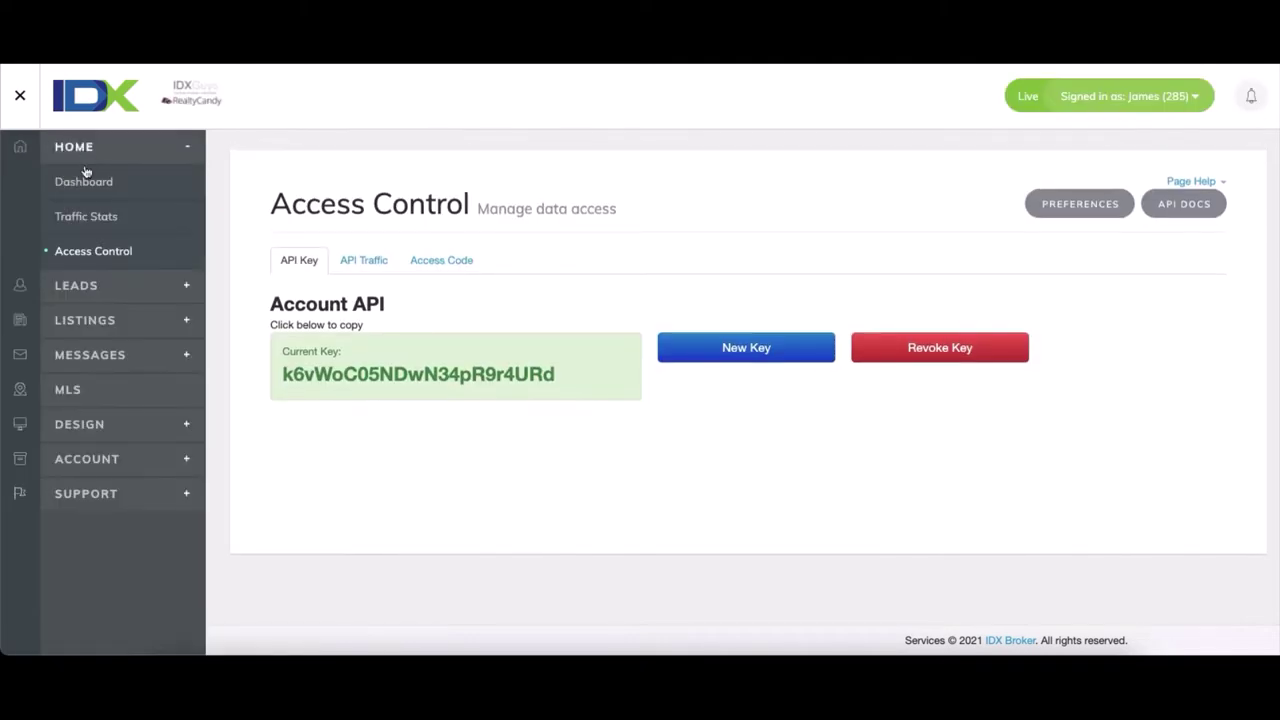
{"action": "left_click", "coordinate": [435, 378]}
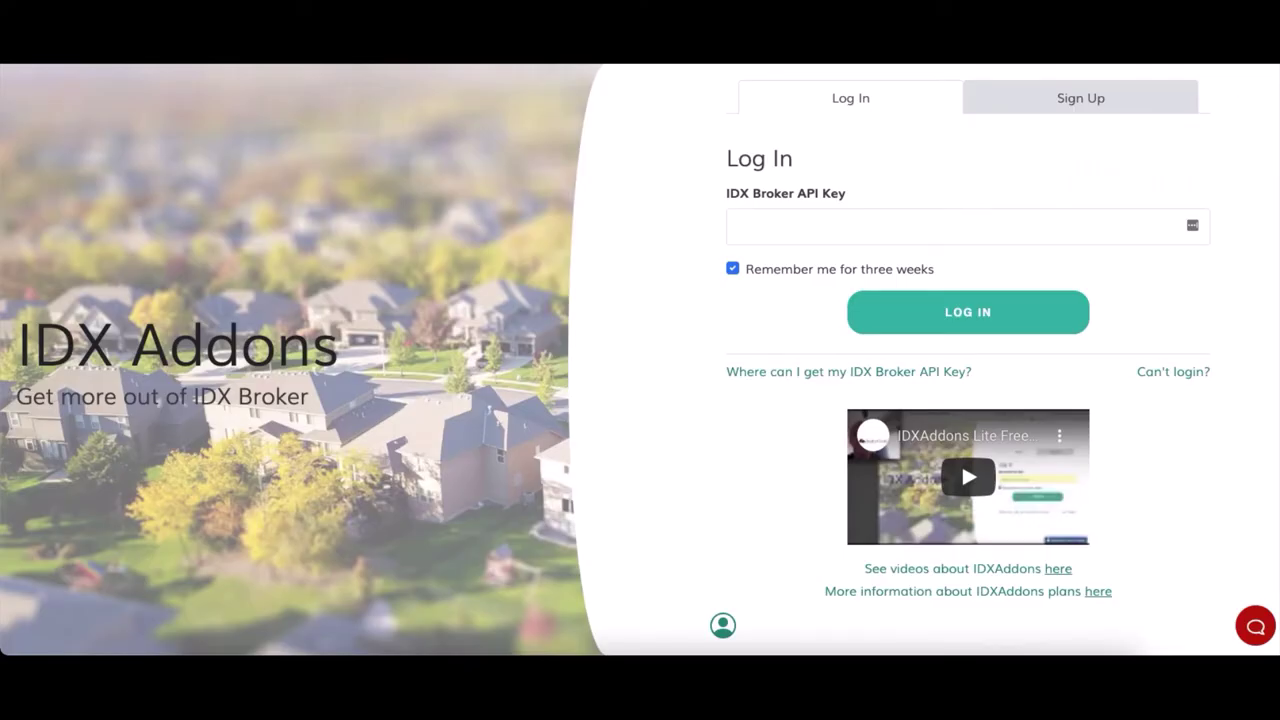
Log into IDX Addons by autofilling the saved IDX Broker API key.
{"action": "left_click", "coordinate": [794, 229]}
{"action": "key", "text": "Down"}
{"action": "key", "text": "Return"}
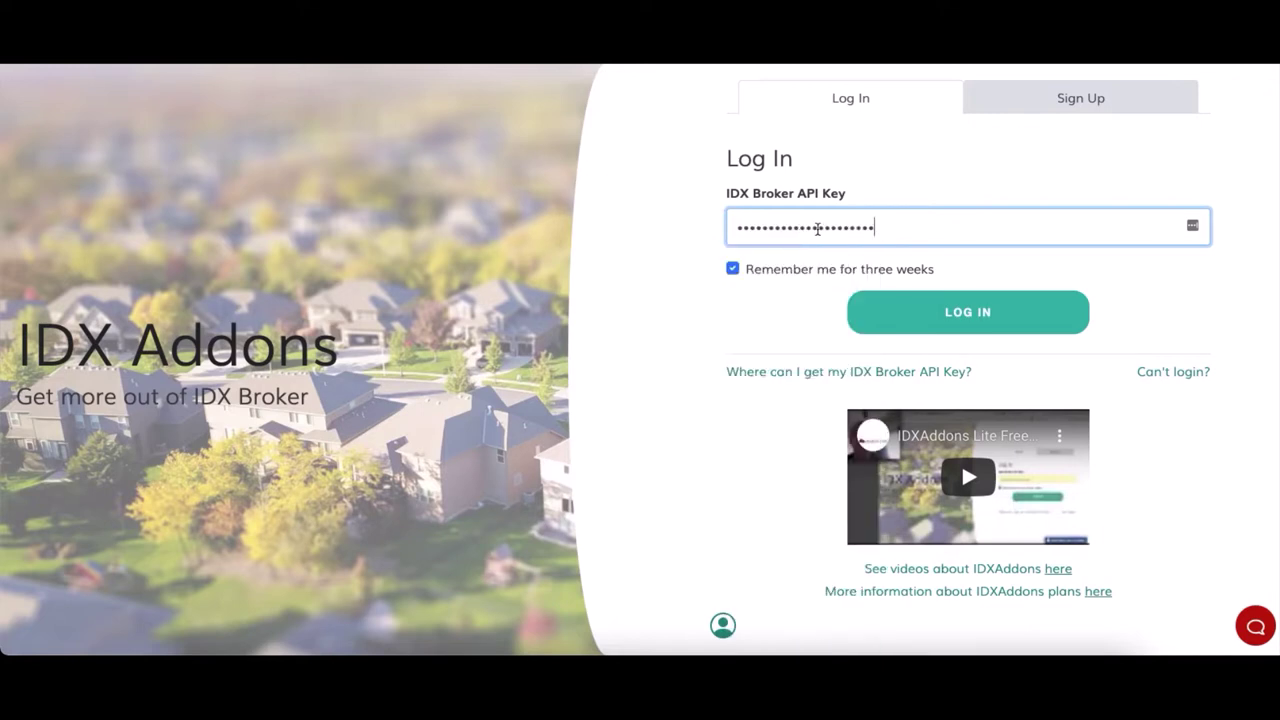
{"action": "left_click", "coordinate": [980, 313]}
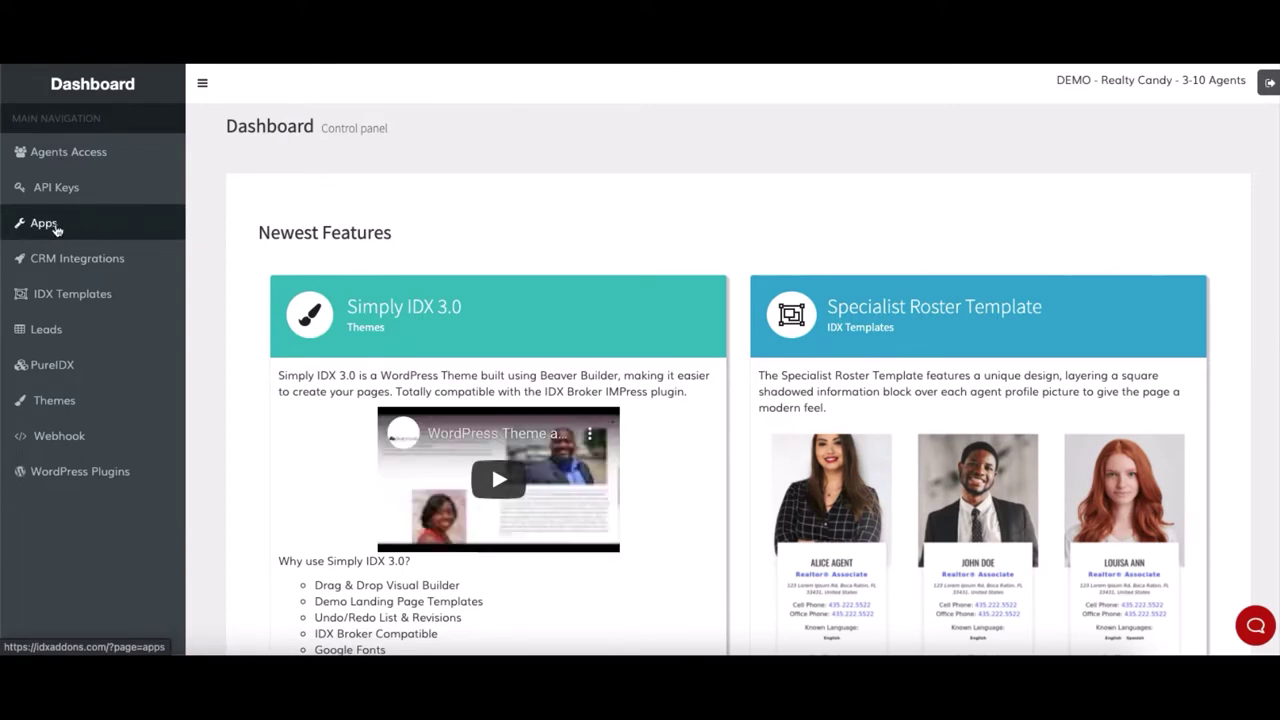
Open the IDX Addons Apps catalogue, dismissing the browser's password prompts.
{"action": "left_click", "coordinate": [55, 229]}
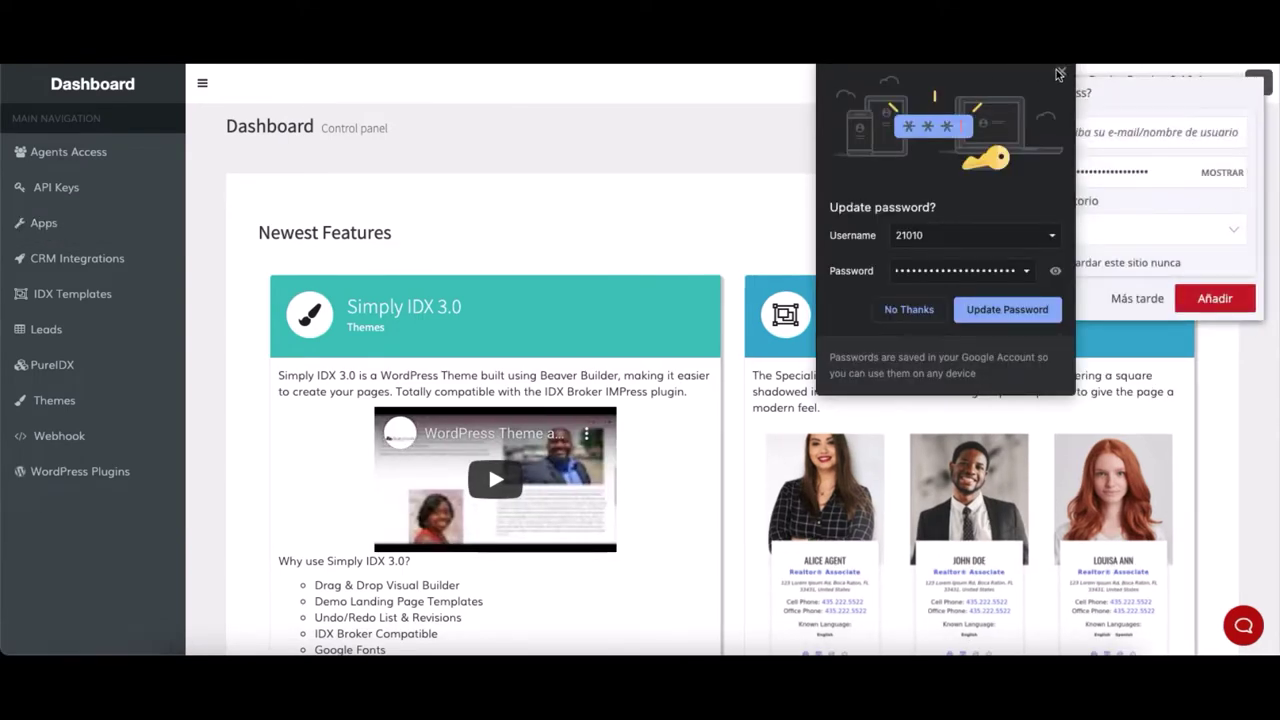
{"action": "left_click", "coordinate": [1061, 71]}
{"action": "left_click", "coordinate": [1137, 298]}
{"action": "left_click", "coordinate": [110, 238]}
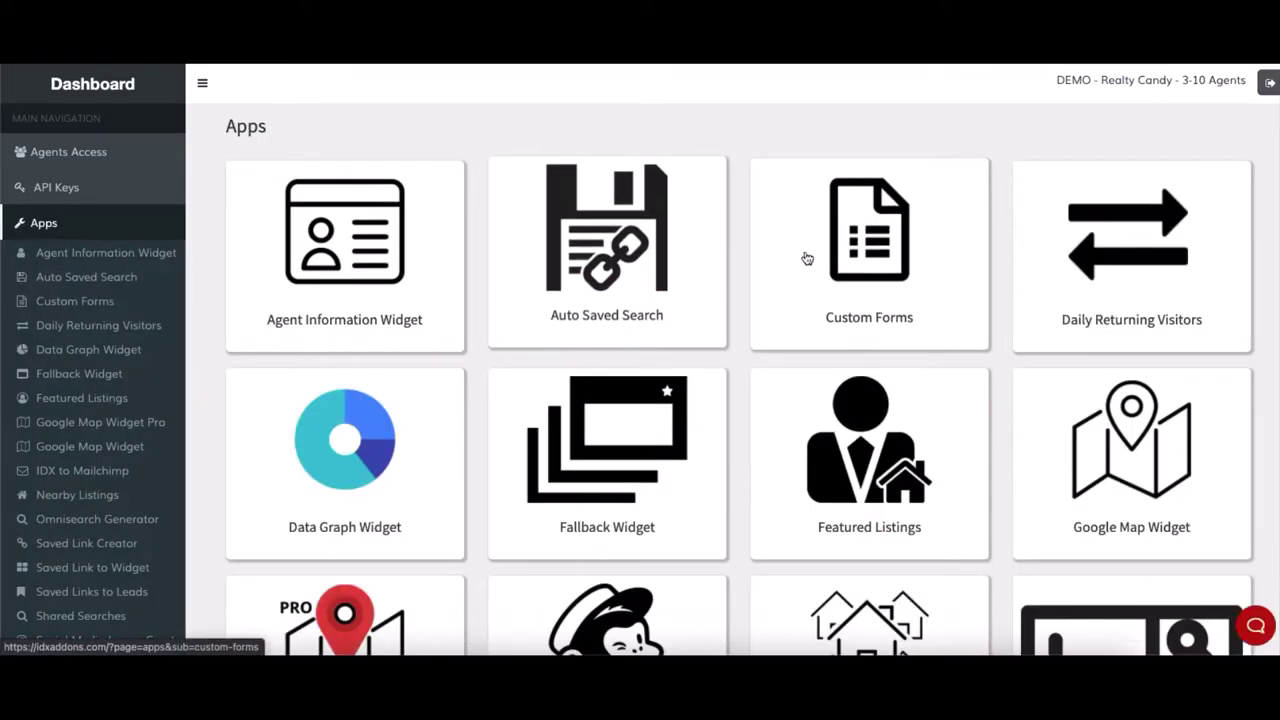
{"action": "scroll", "coordinate": [1011, 382], "scroll_direction": "down", "scroll_amount": 1}
{"action": "scroll", "coordinate": [1011, 382], "scroll_direction": "down", "scroll_amount": 2}
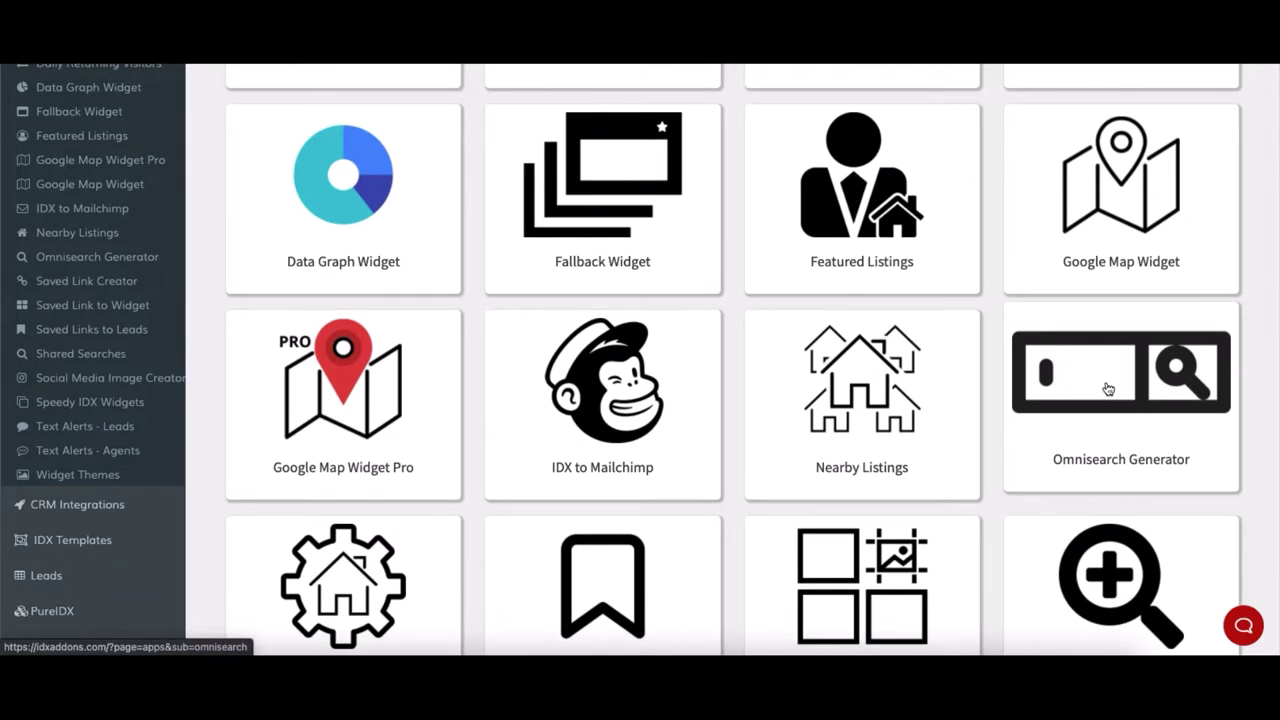
Enable Open New Tab in the Omnisearch Generator and copy its embed code.
{"action": "left_click", "coordinate": [1108, 389]}
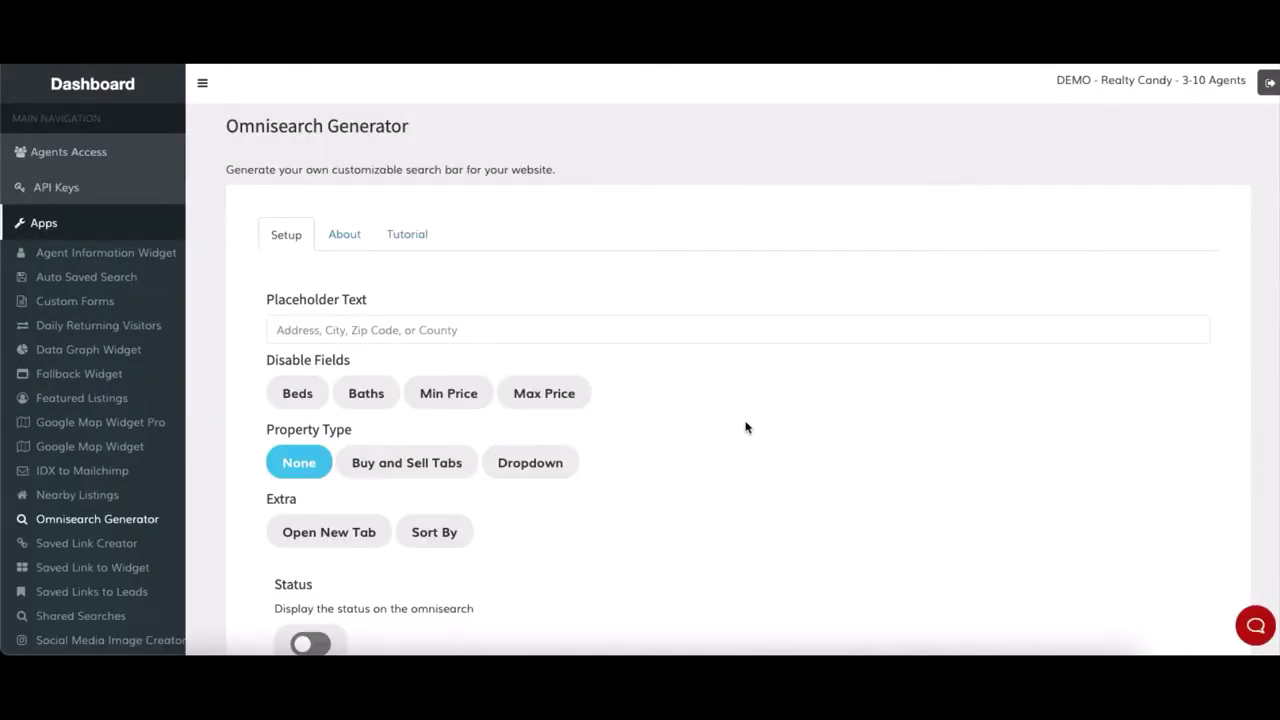
{"action": "left_click", "coordinate": [324, 535]}
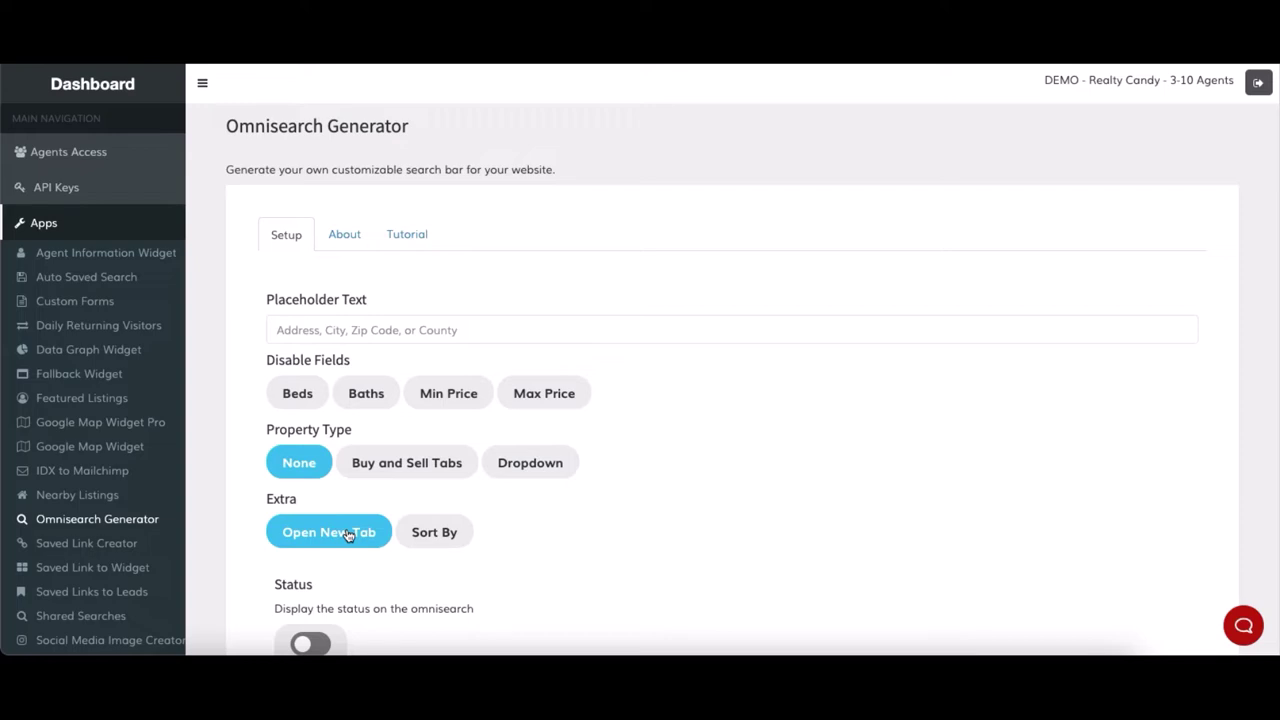
{"action": "scroll", "coordinate": [573, 527], "scroll_direction": "down", "scroll_amount": 10}
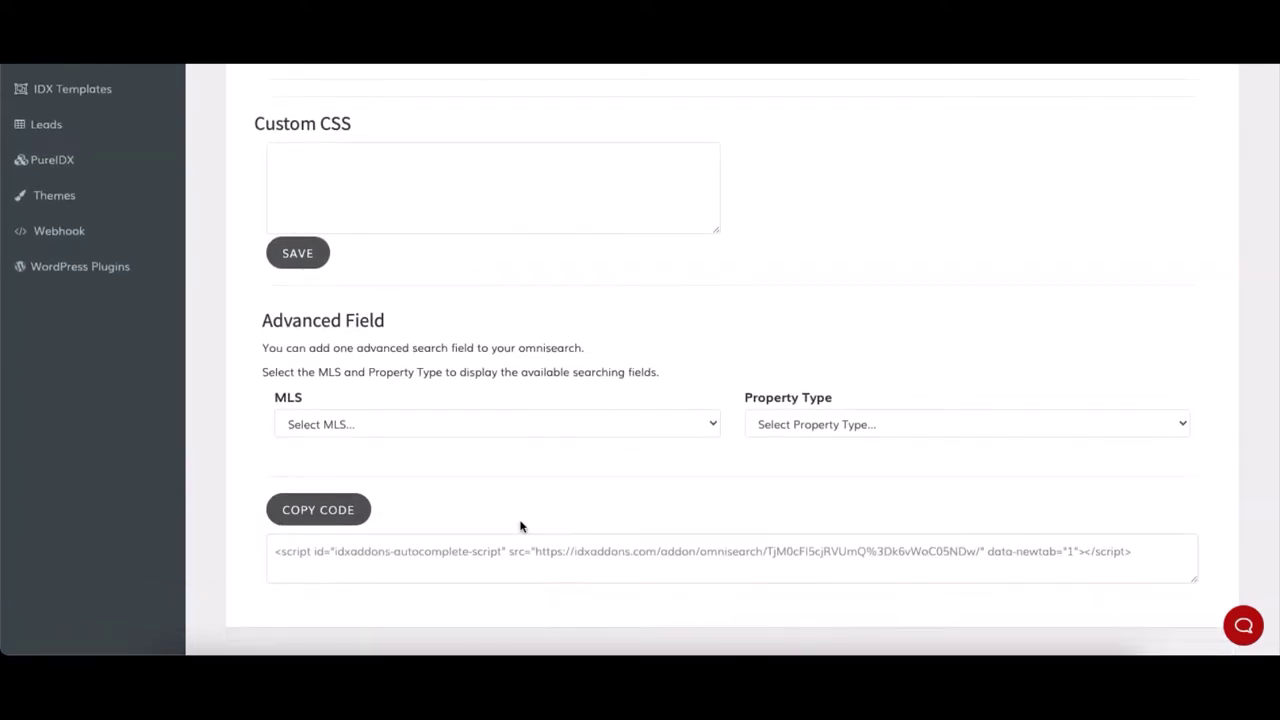
{"action": "left_click", "coordinate": [341, 511]}
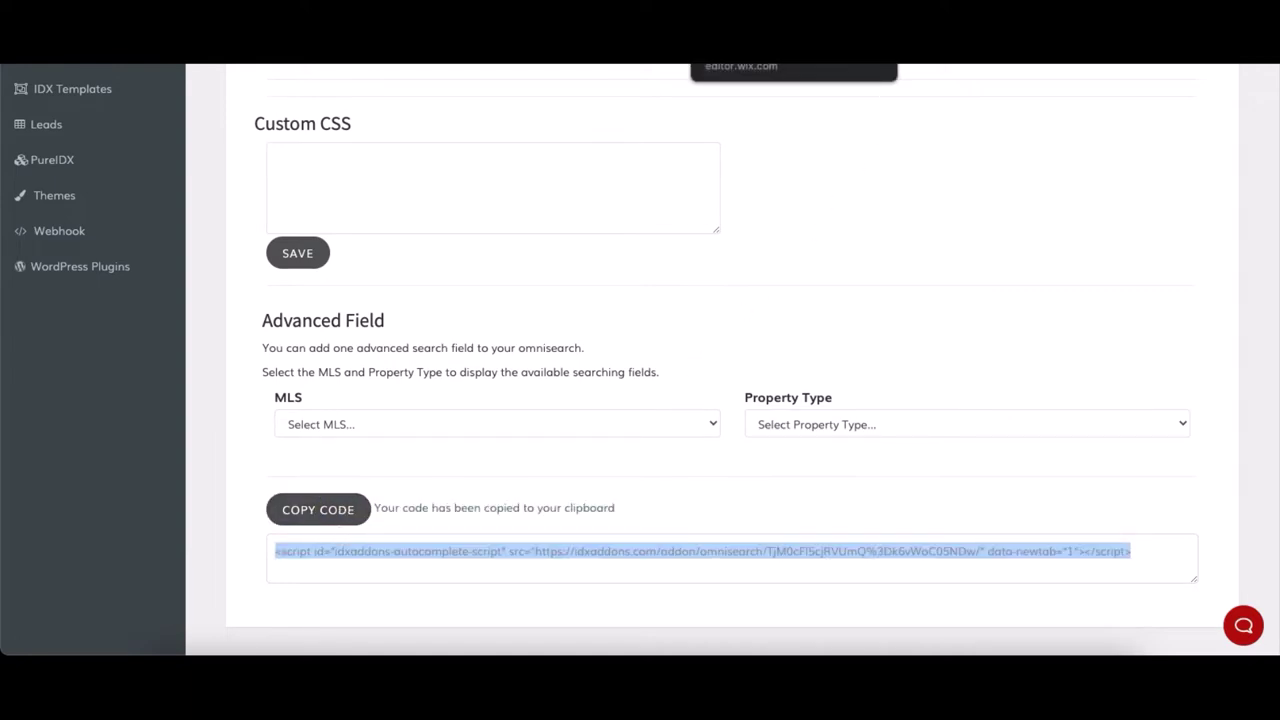
{"action": "left_click", "coordinate": [741, 50]}
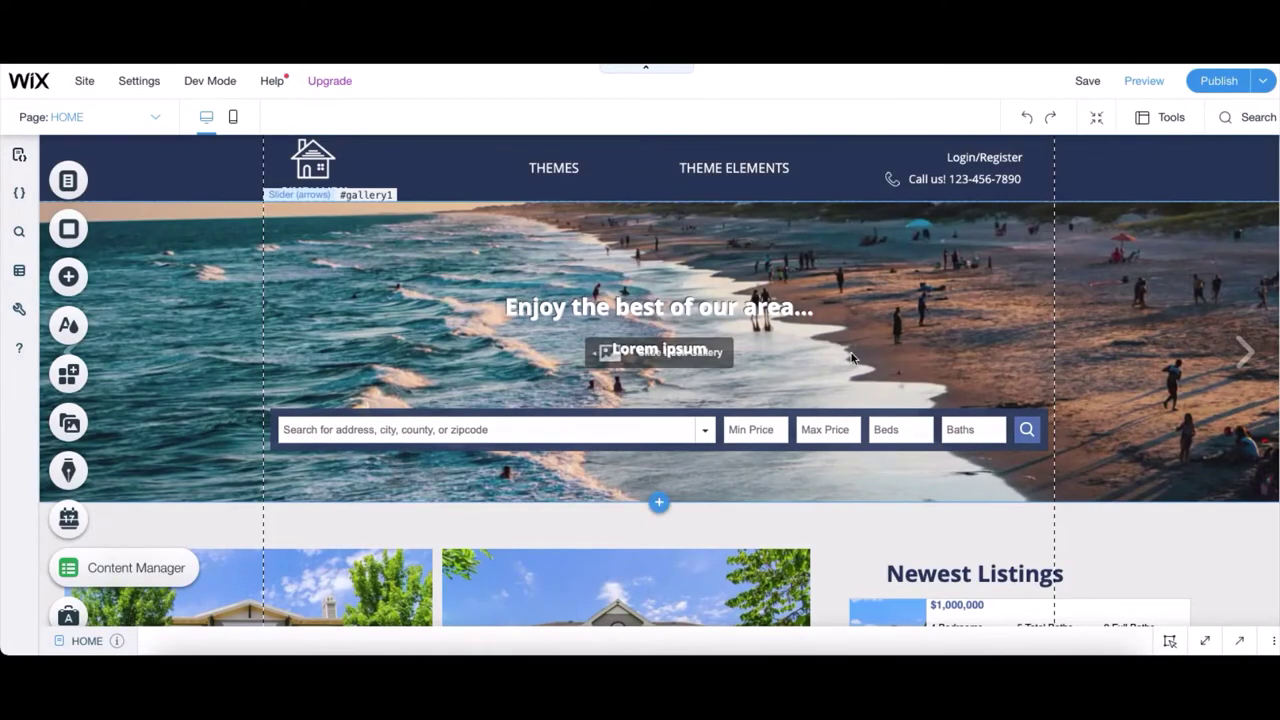
Swap the search bar HTML embed's line-1 script for the copied Omnisearch code and update it.
{"action": "left_click", "coordinate": [620, 428]}
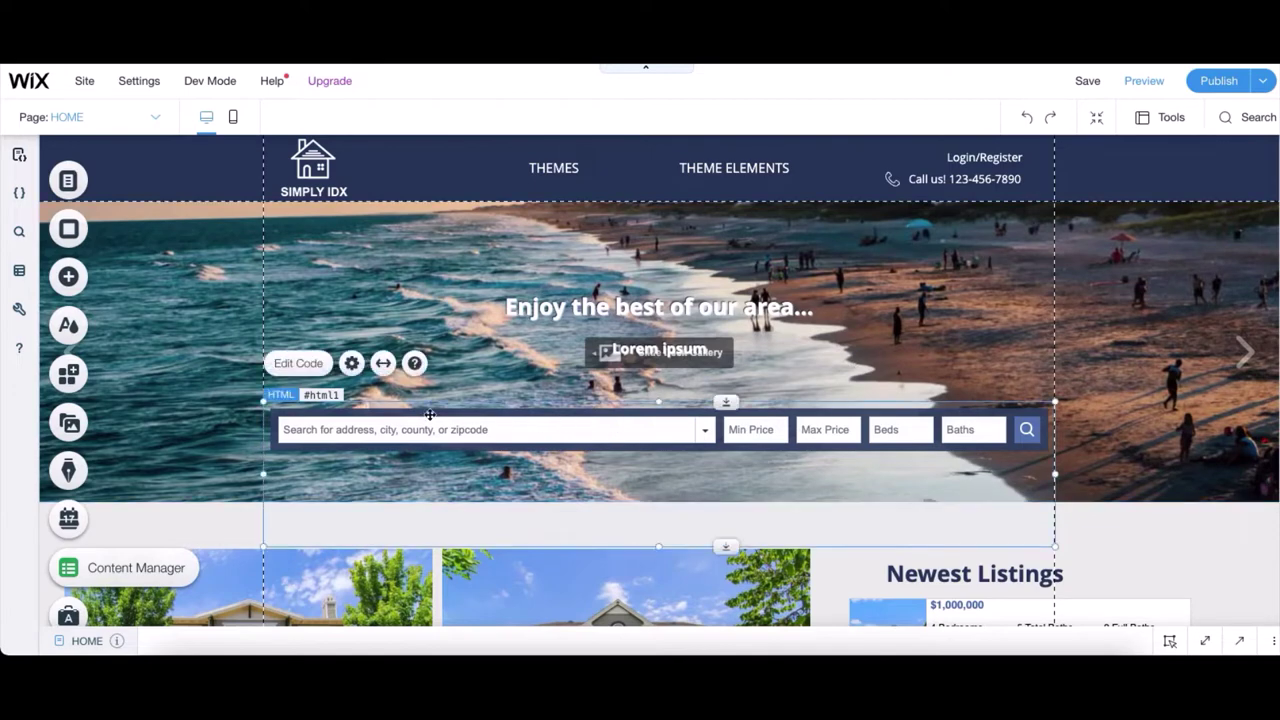
{"action": "left_click", "coordinate": [296, 364]}
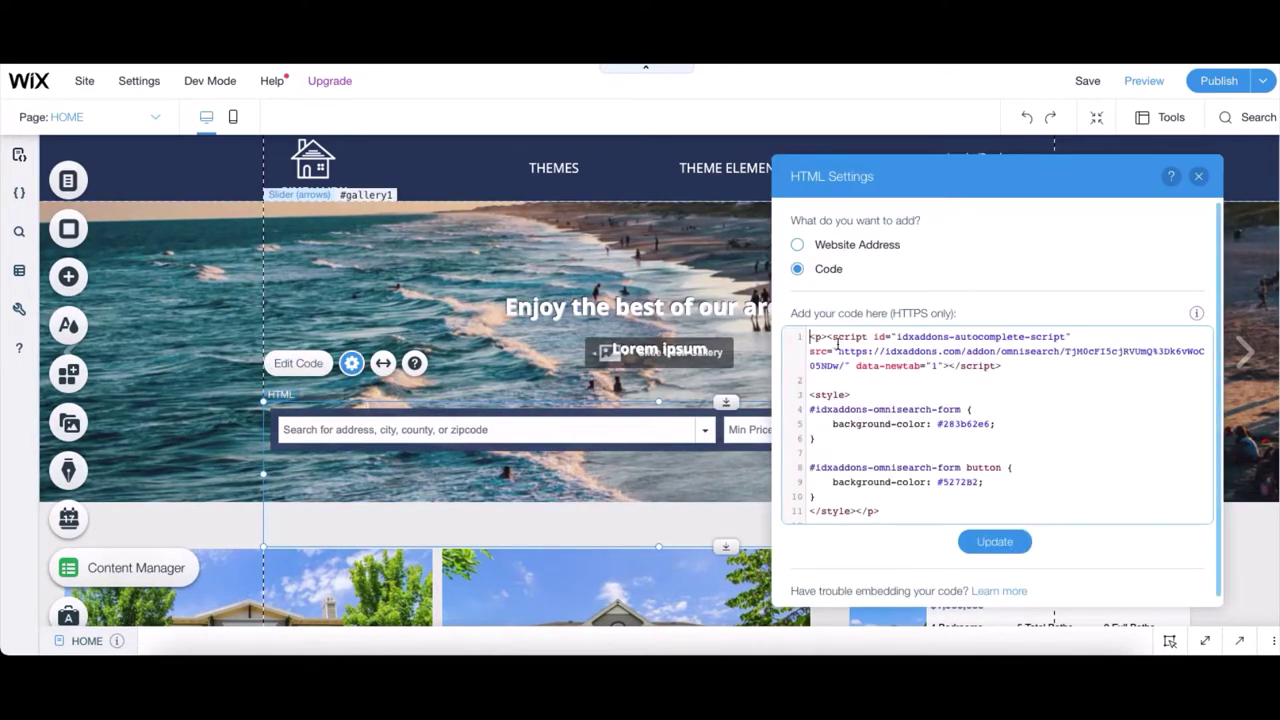
{"action": "left_click_drag", "start_coordinate": [827, 338], "coordinate": [1002, 366]}
{"action": "key", "text": "ctrl+x"}
{"action": "key", "text": "ctrl+v"}
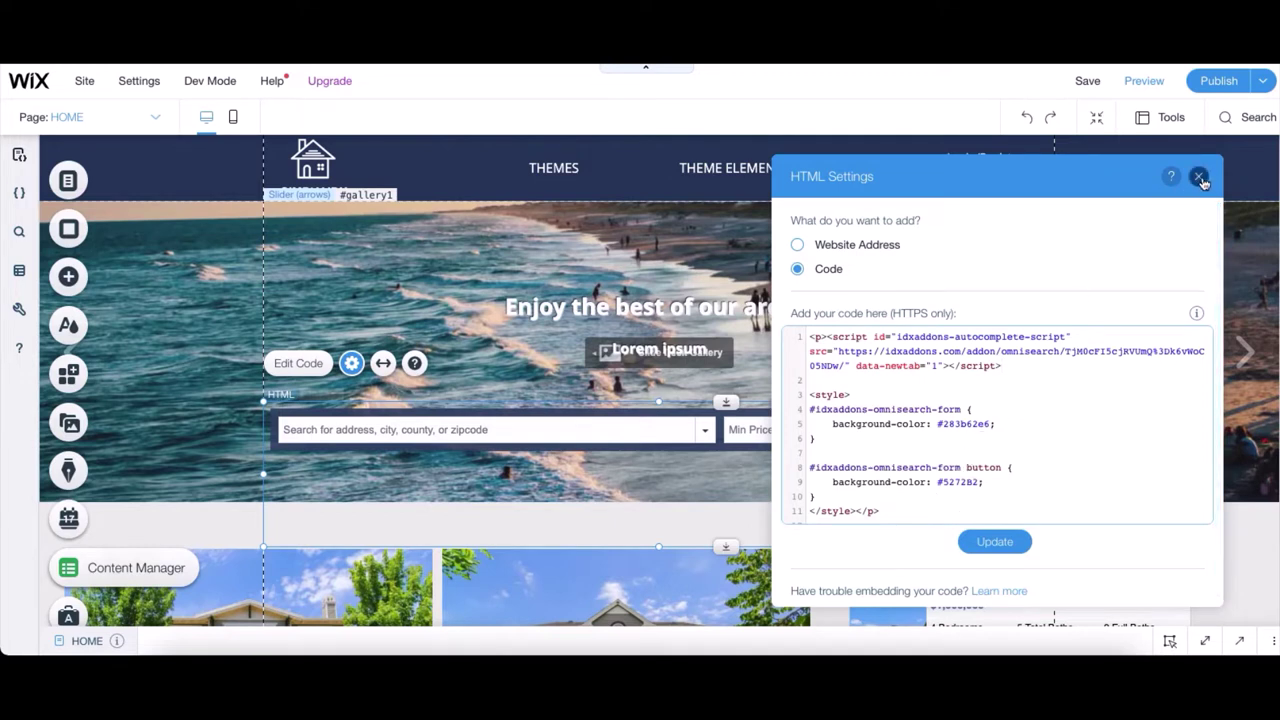
{"action": "left_click", "coordinate": [995, 541]}
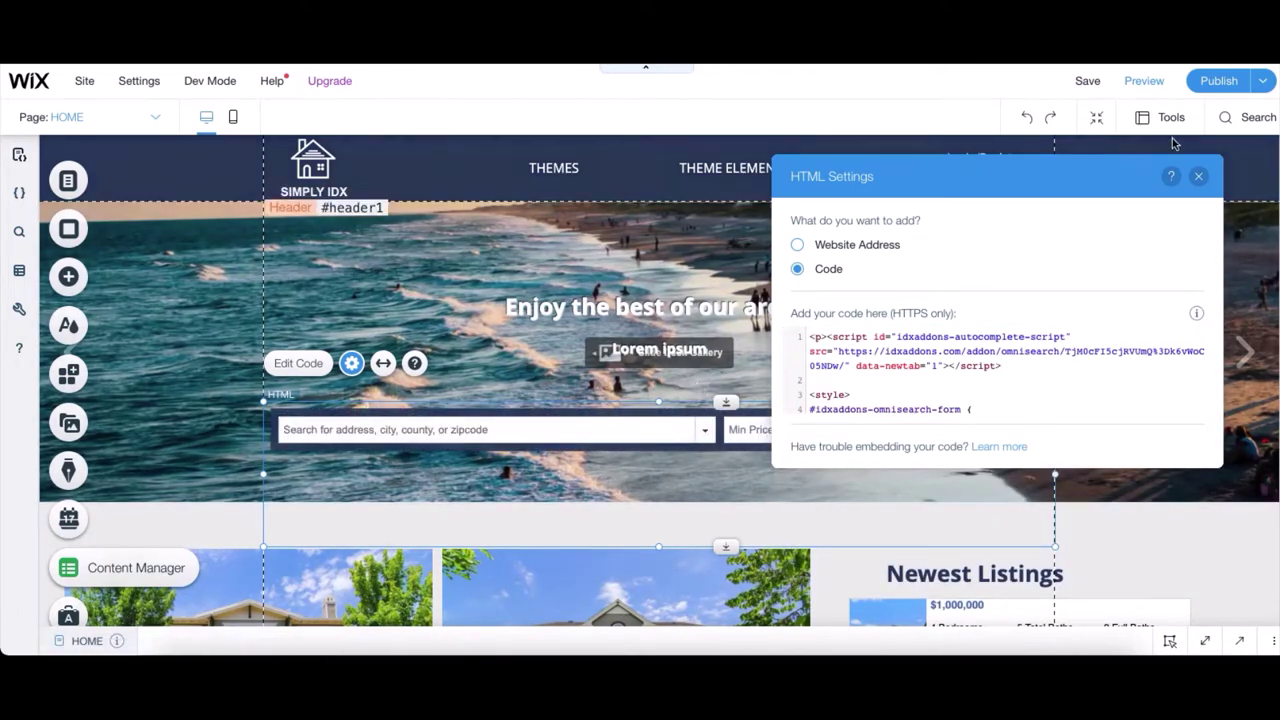
{"action": "left_click", "coordinate": [1198, 176]}
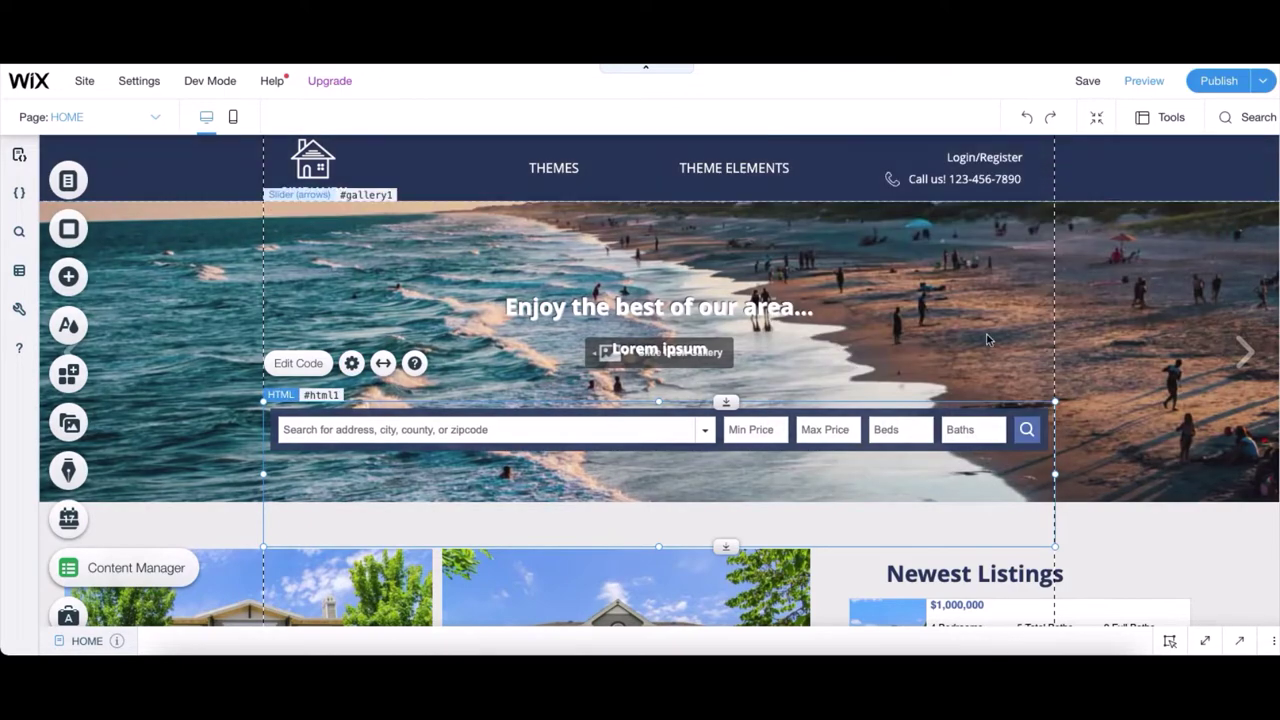
{"action": "scroll", "coordinate": [932, 361], "scroll_direction": "down", "scroll_amount": 3}
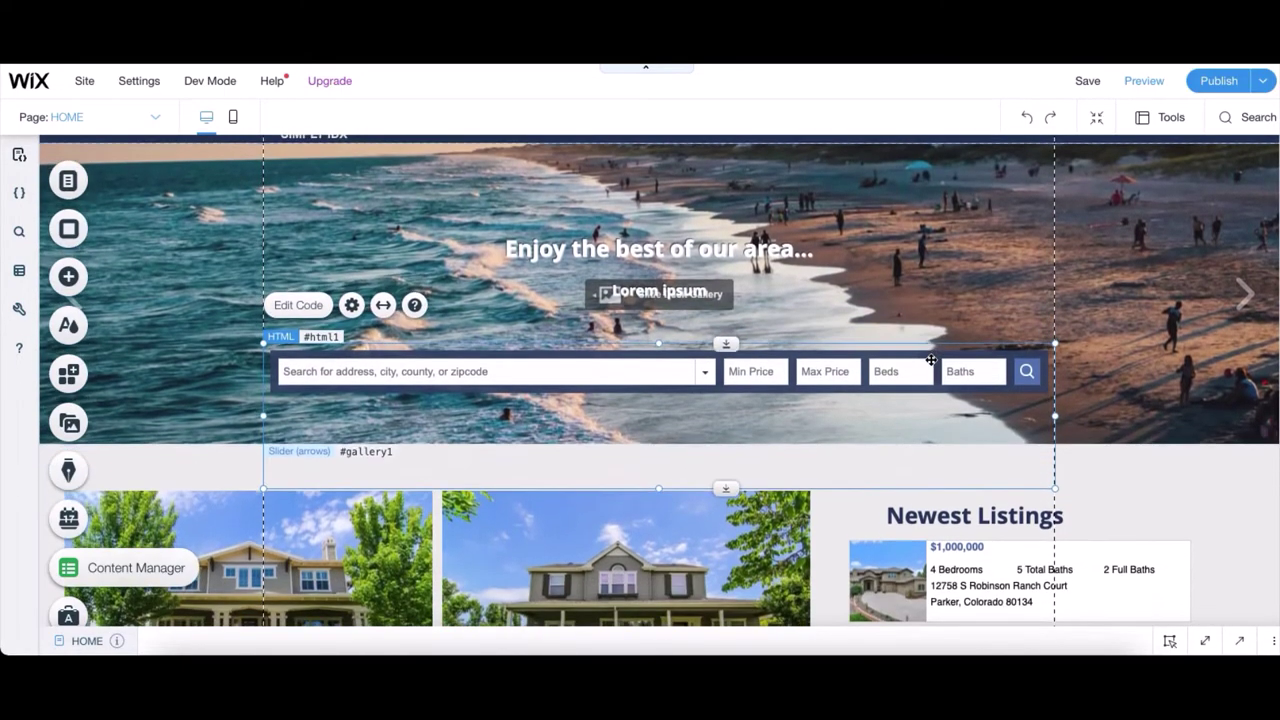
{"action": "scroll", "coordinate": [930, 361], "scroll_direction": "down", "scroll_amount": 2}
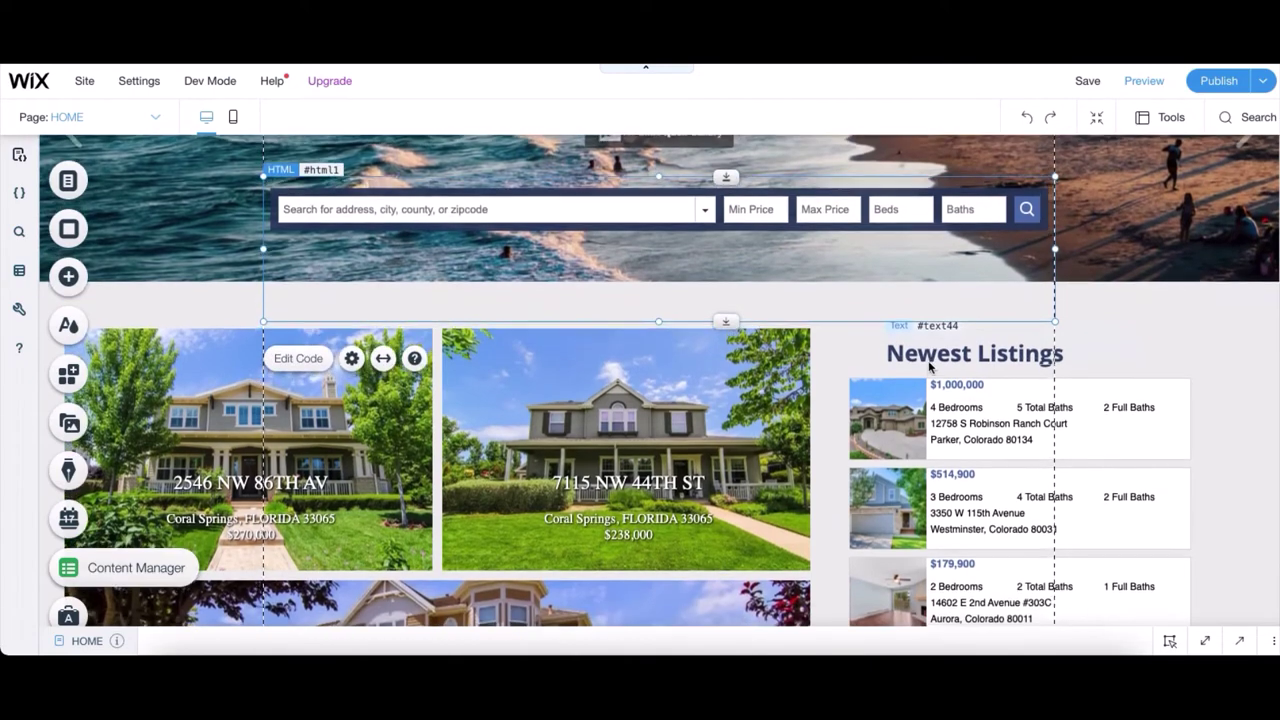
{"action": "scroll", "coordinate": [929, 368], "scroll_direction": "down", "scroll_amount": 5}
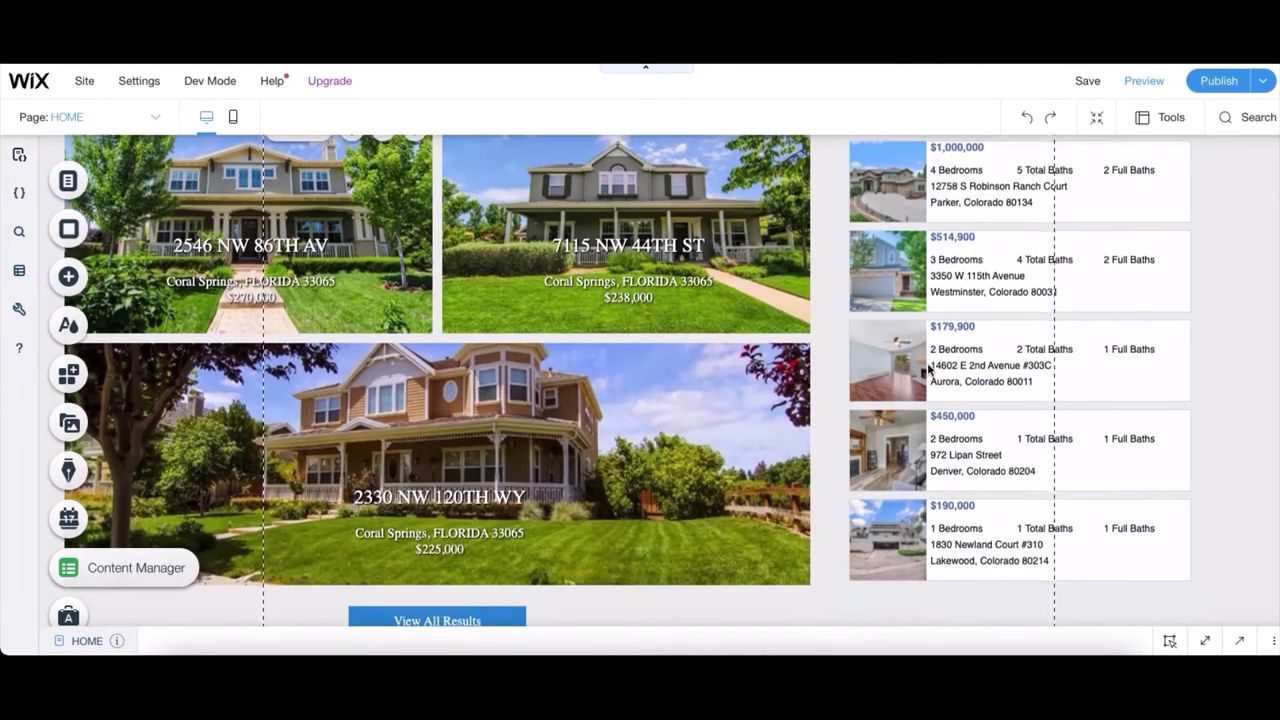
{"action": "scroll", "coordinate": [929, 370], "scroll_direction": "up", "scroll_amount": 2}
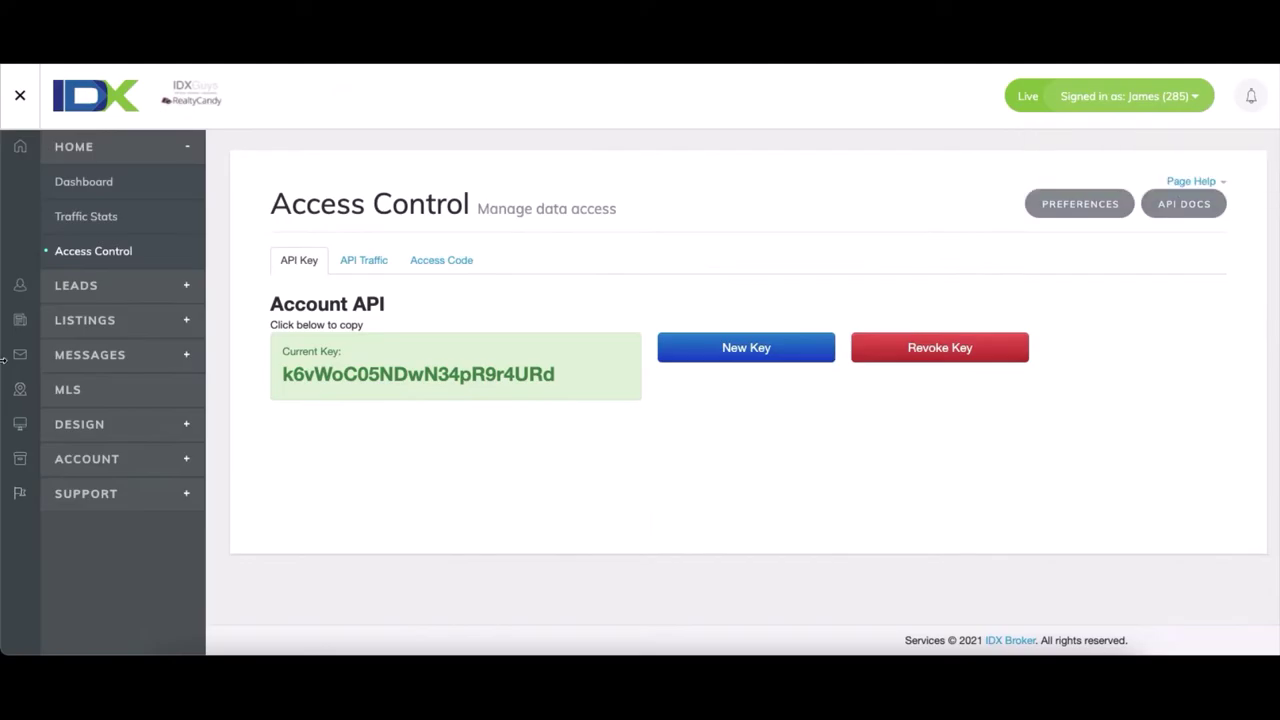
Start a new Showcase widget featuring a Custom Search based on the Advanced Search page.
{"action": "left_click", "coordinate": [84, 425]}
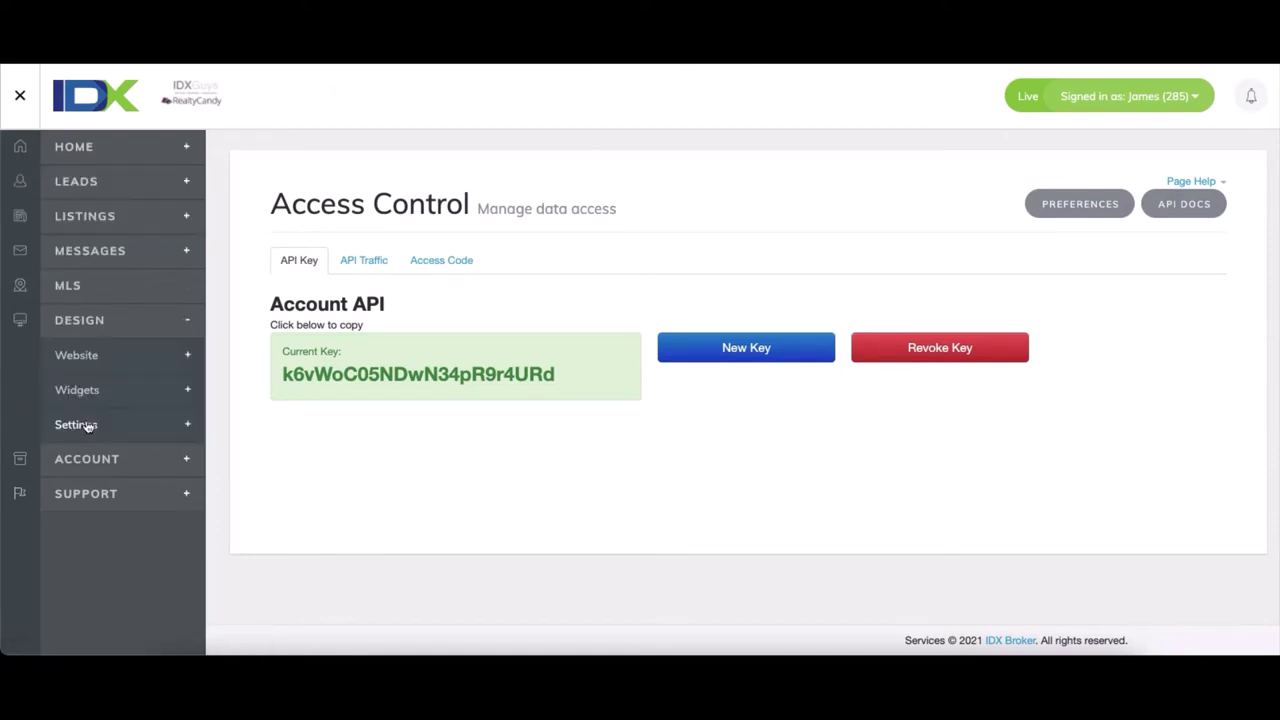
{"action": "left_click", "coordinate": [94, 392]}
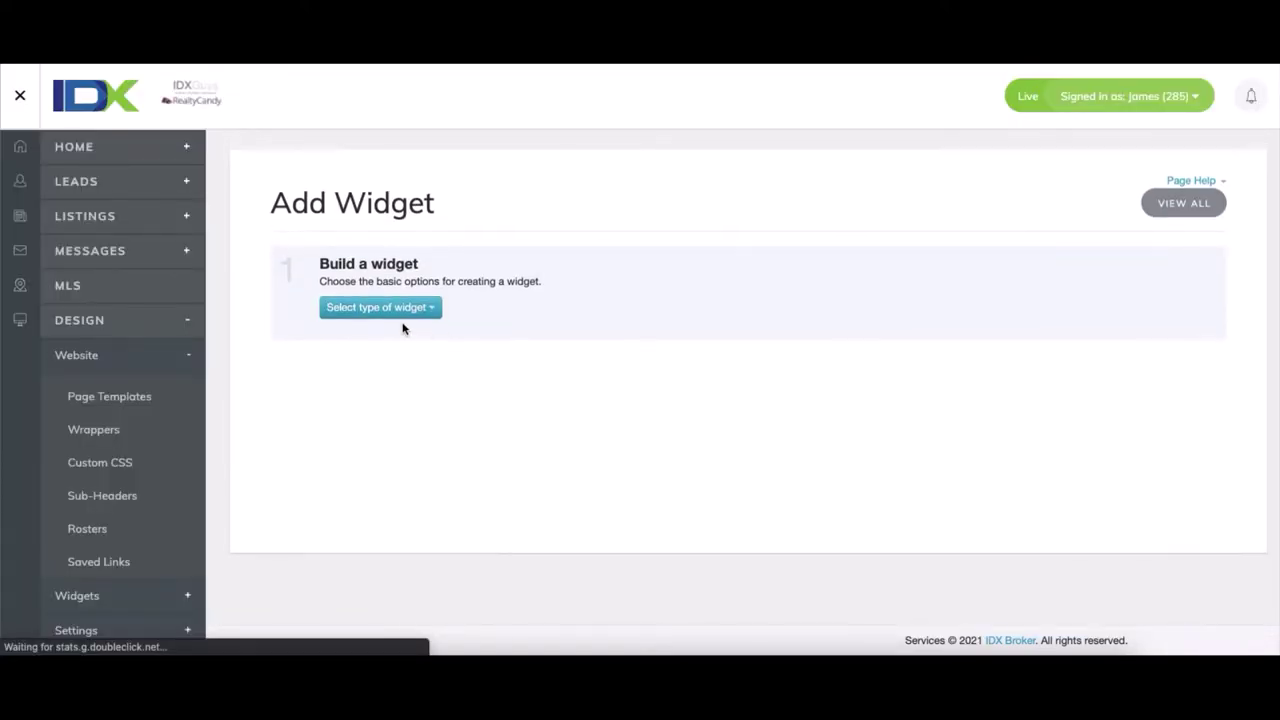
{"action": "left_click", "coordinate": [380, 308]}
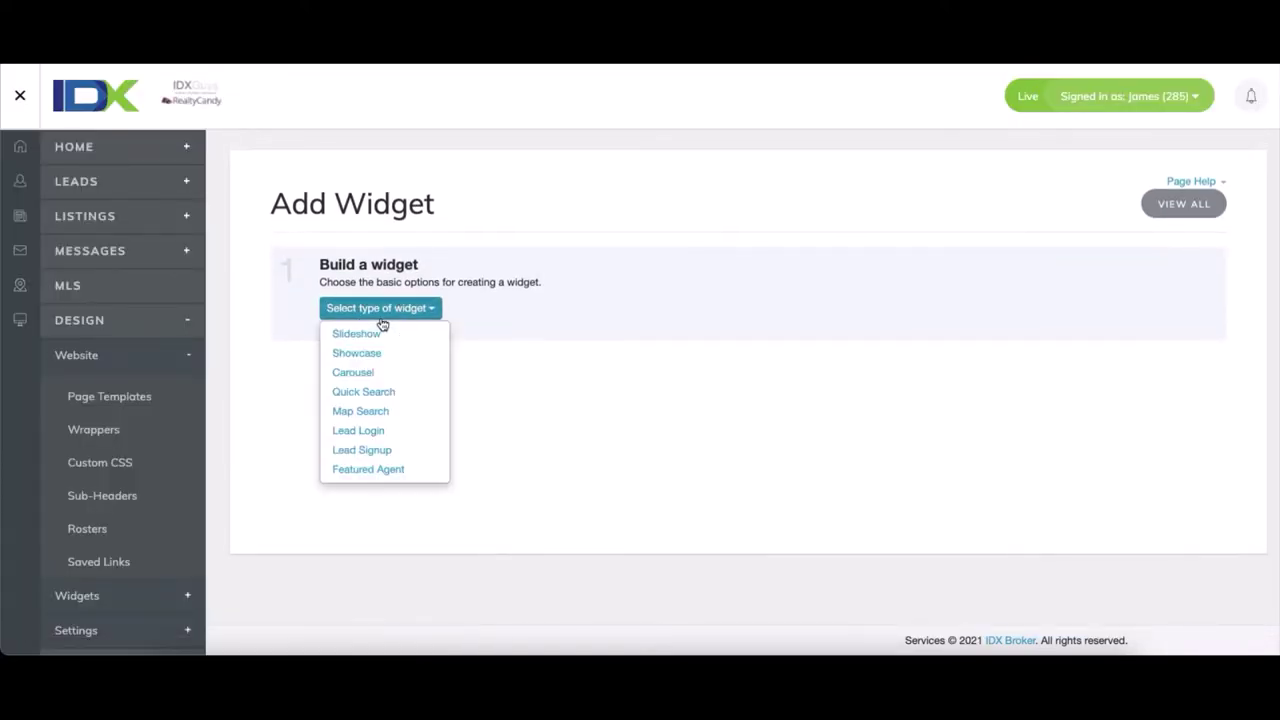
{"action": "left_click", "coordinate": [372, 360]}
{"action": "left_click", "coordinate": [559, 312]}
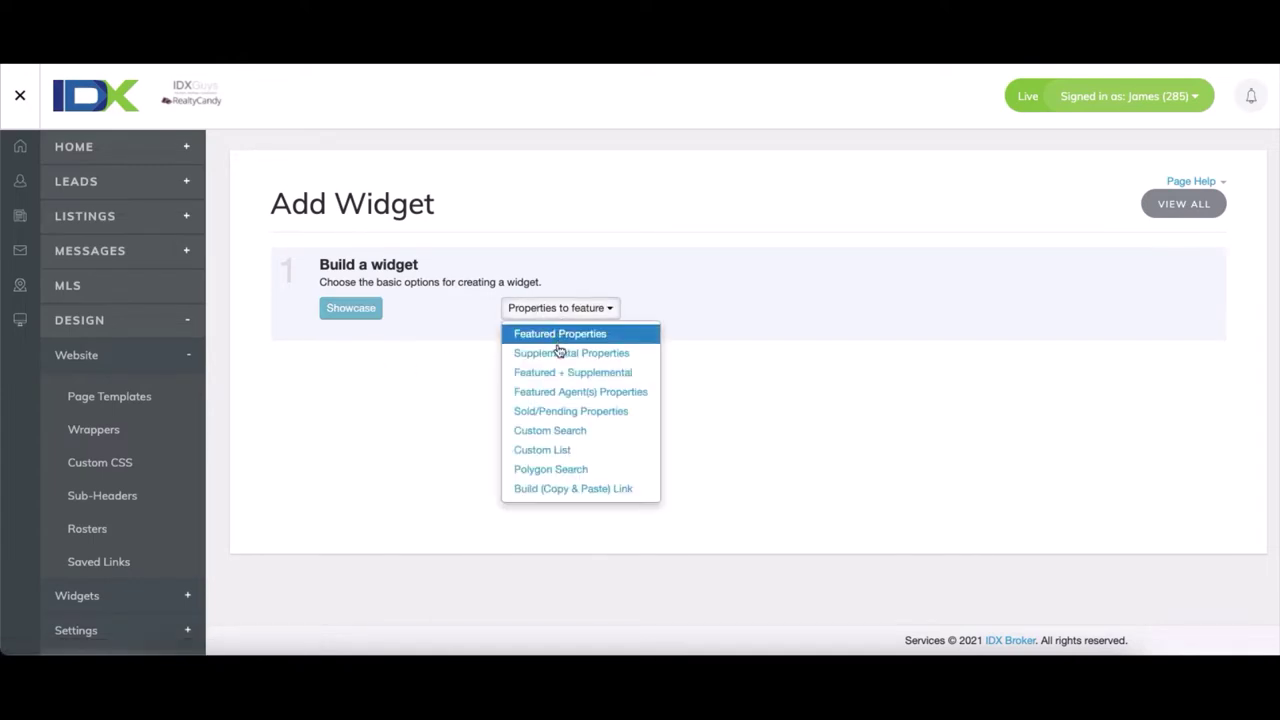
{"action": "left_click", "coordinate": [560, 430]}
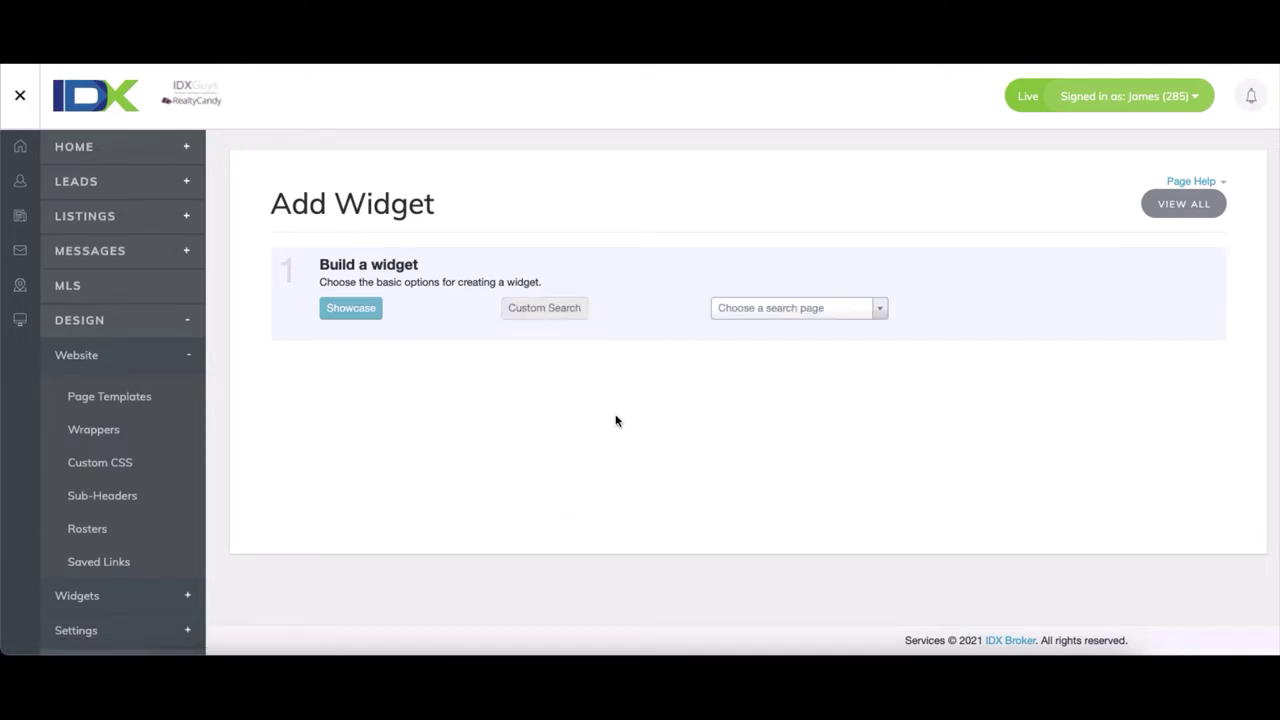
{"action": "left_click", "coordinate": [795, 310]}
{"action": "left_click", "coordinate": [797, 414]}
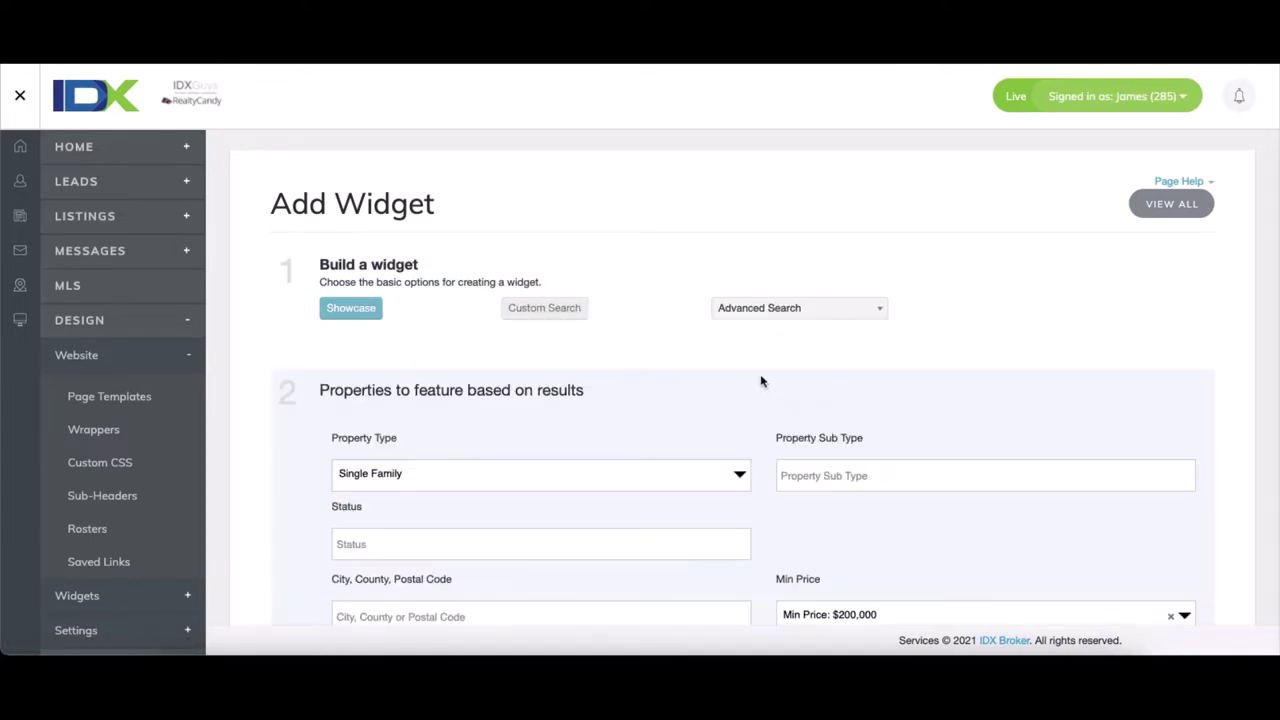
Filter the widget to status A, city Miami Beach, no price limits, listings with images.
{"action": "scroll", "coordinate": [548, 331], "scroll_direction": "down", "scroll_amount": 2}
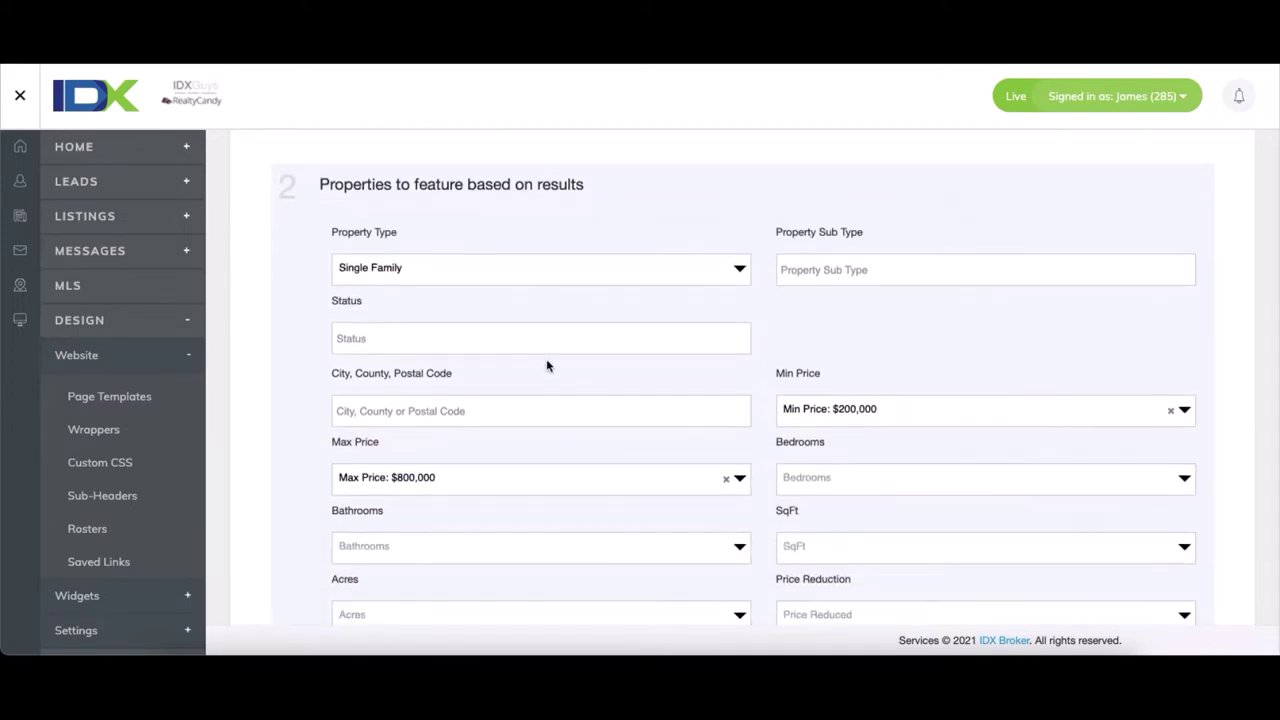
{"action": "left_click", "coordinate": [550, 338]}
{"action": "left_click", "coordinate": [419, 370]}
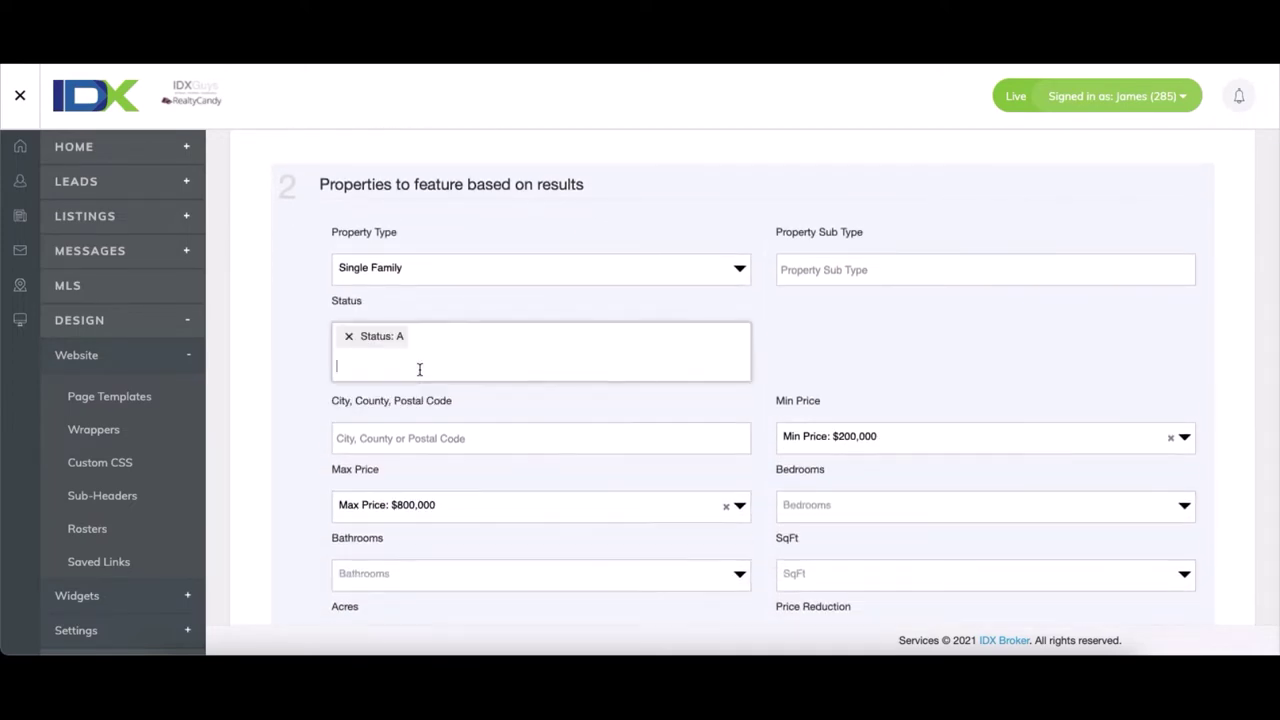
{"action": "left_click", "coordinate": [472, 437]}
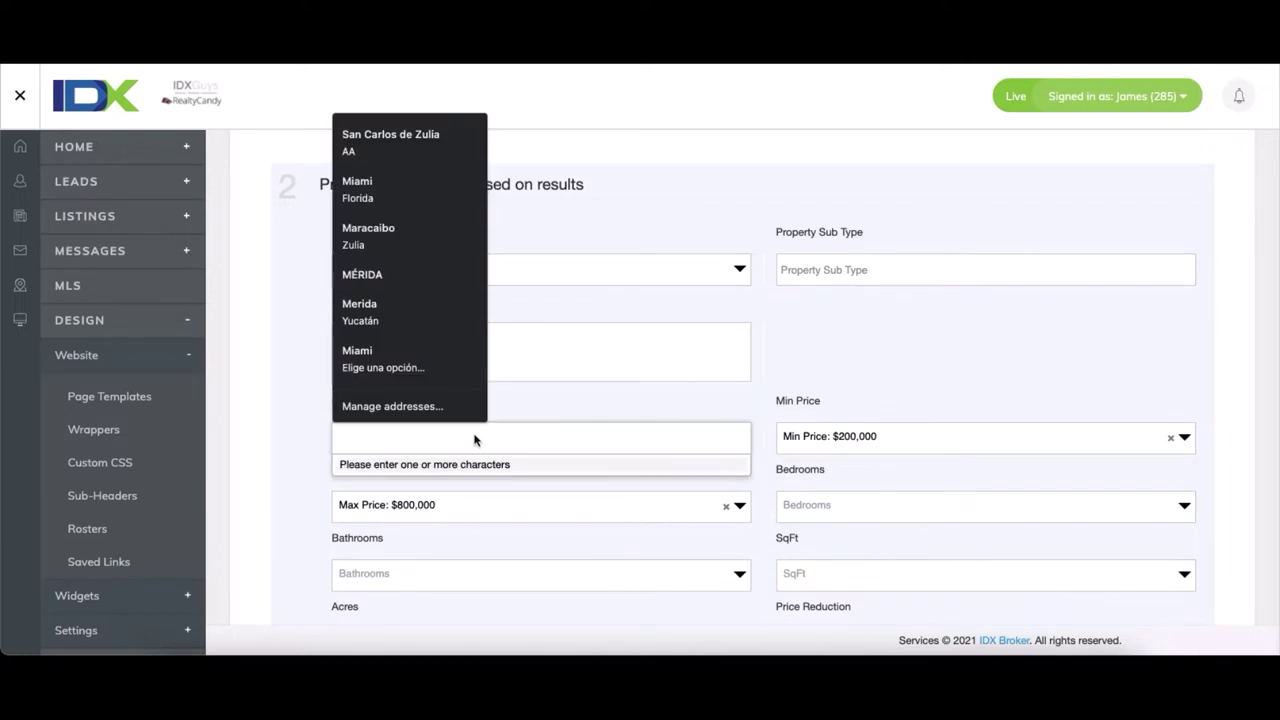
{"action": "type", "text": "miami bea"}
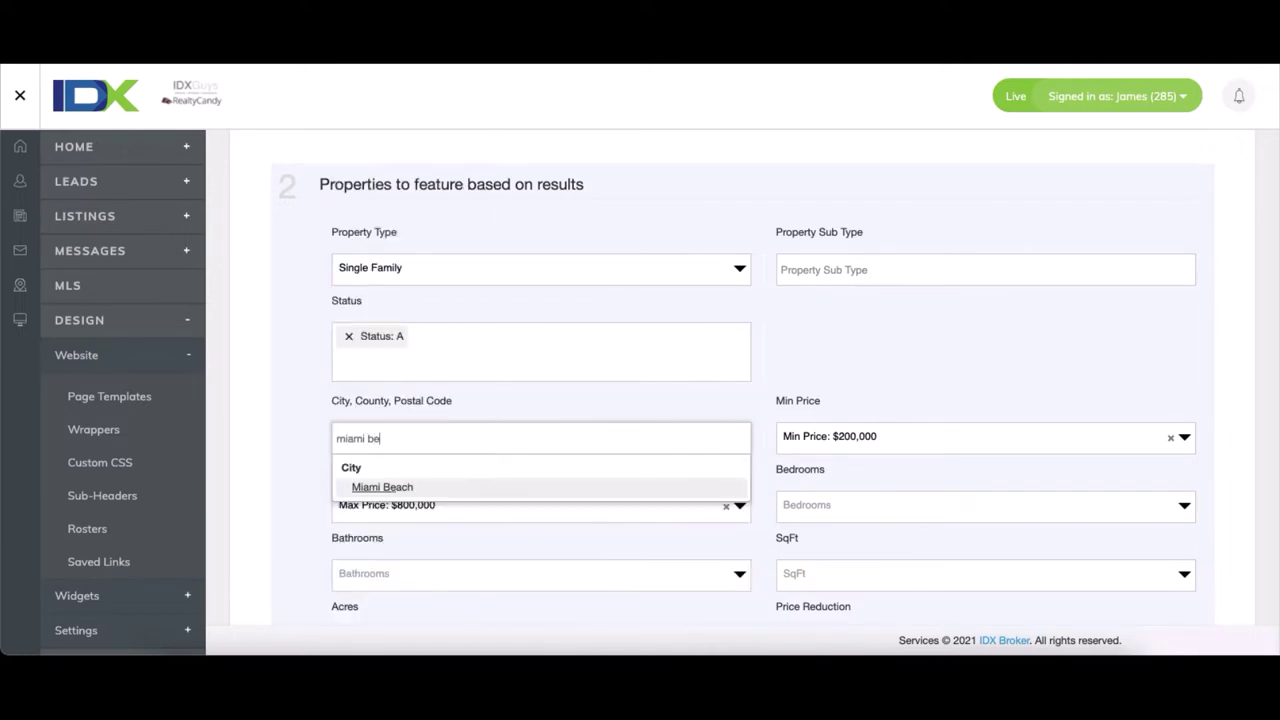
{"action": "left_click", "coordinate": [392, 487]}
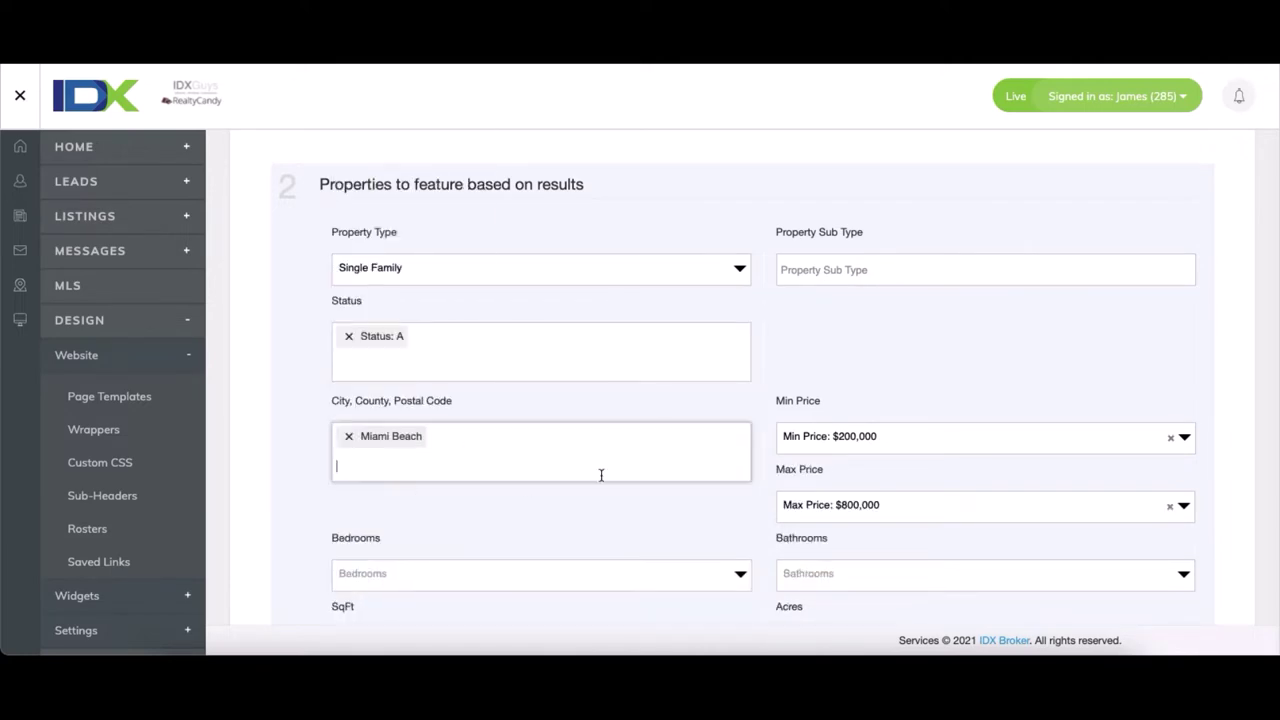
{"action": "left_click", "coordinate": [1170, 411]}
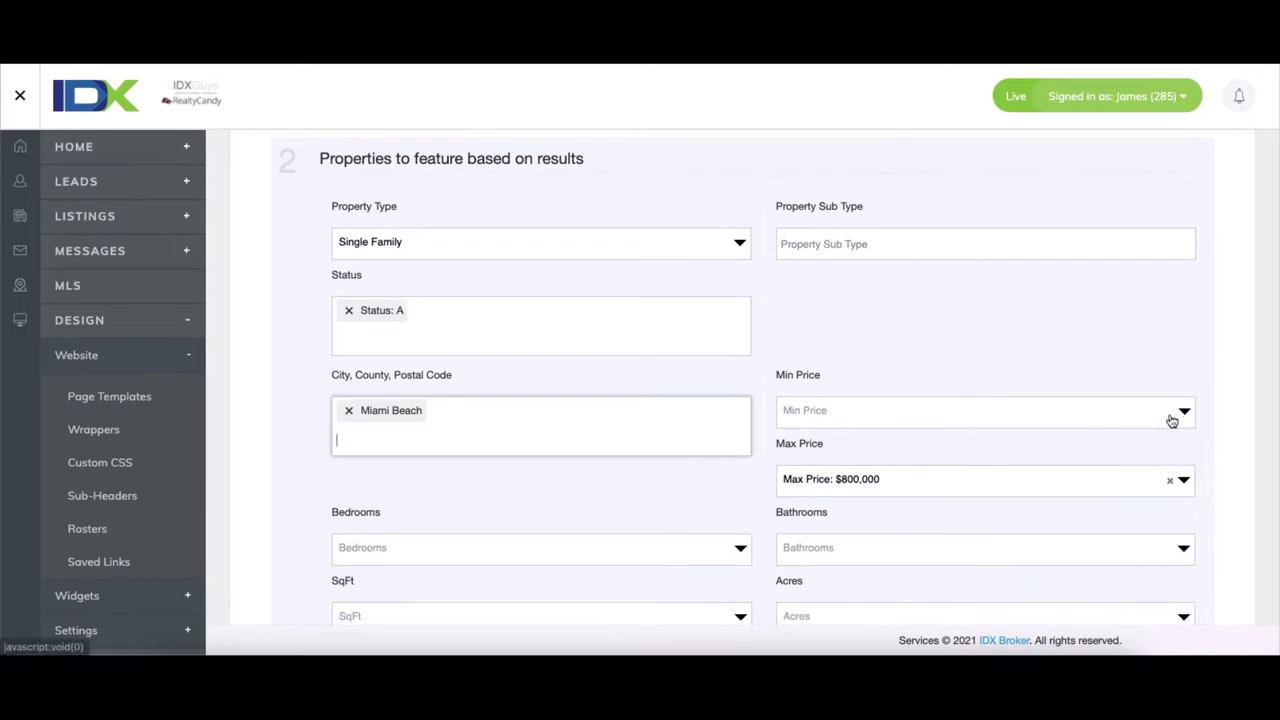
{"action": "left_click", "coordinate": [1176, 482]}
{"action": "scroll", "coordinate": [1055, 477], "scroll_direction": "down", "scroll_amount": 3}
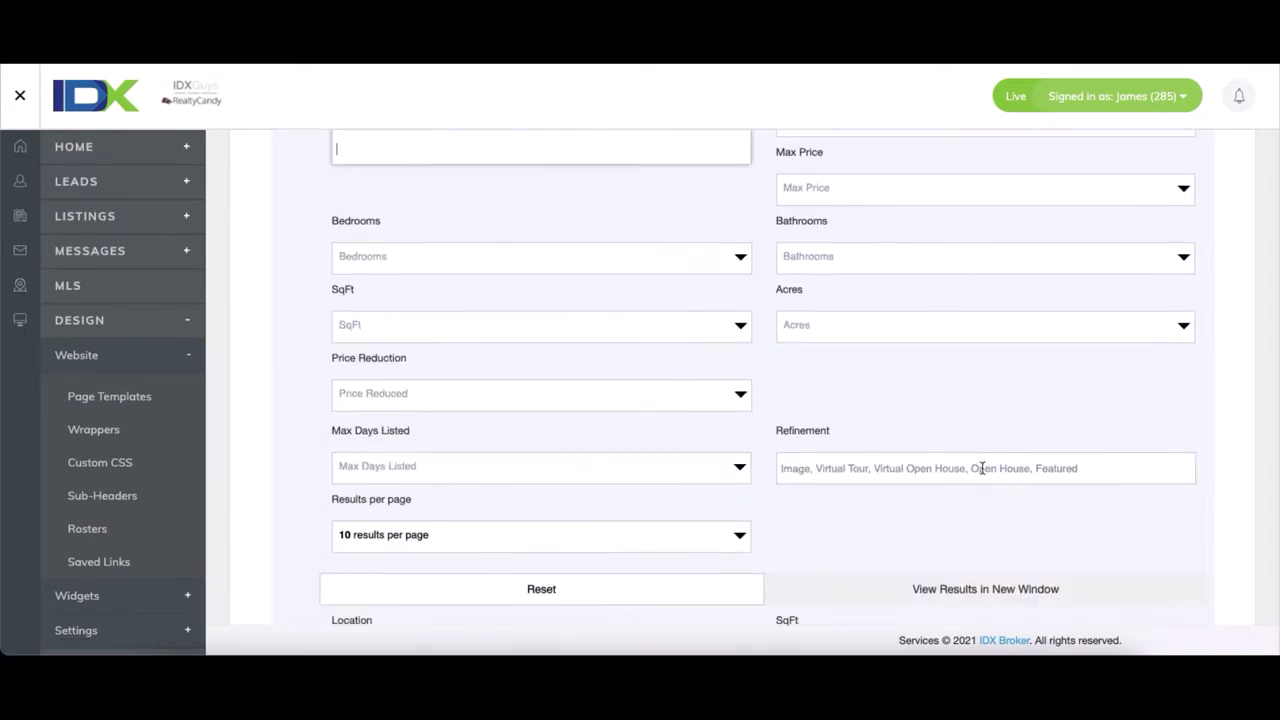
{"action": "left_click", "coordinate": [950, 468]}
{"action": "left_click", "coordinate": [900, 503]}
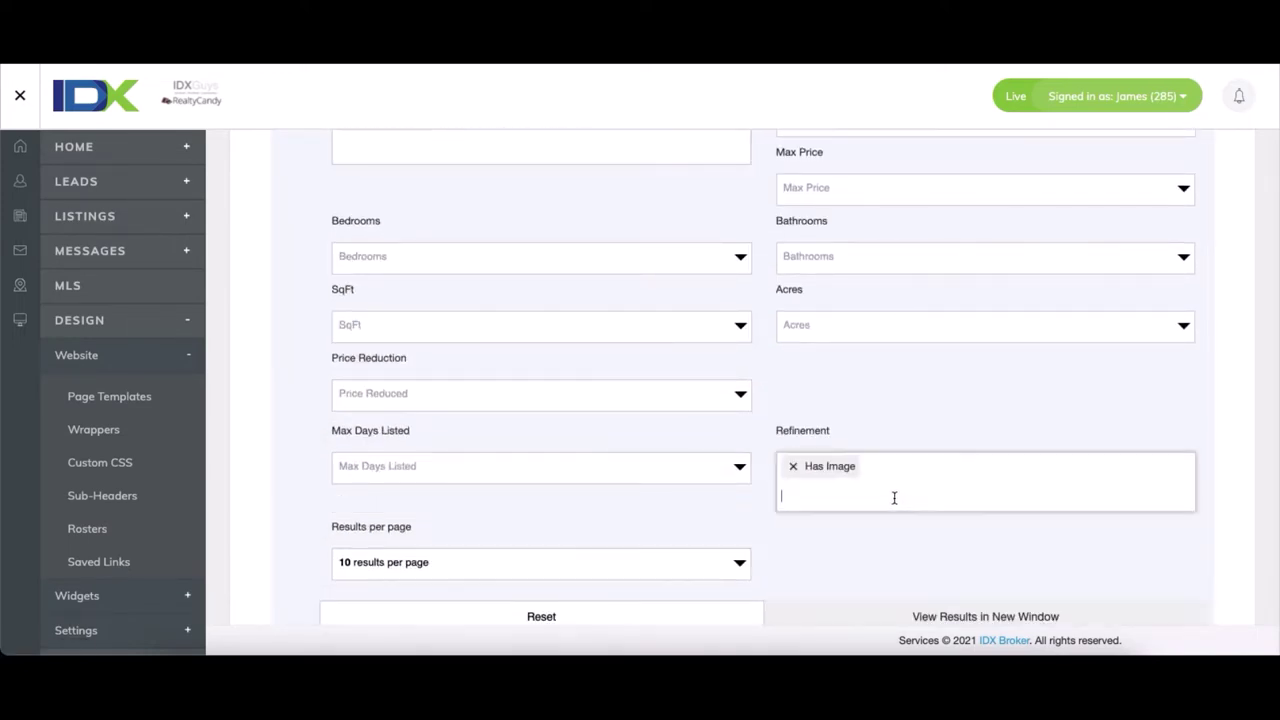
{"action": "scroll", "coordinate": [680, 484], "scroll_direction": "down", "scroll_amount": 1}
{"action": "scroll", "coordinate": [680, 484], "scroll_direction": "down", "scroll_amount": 6}
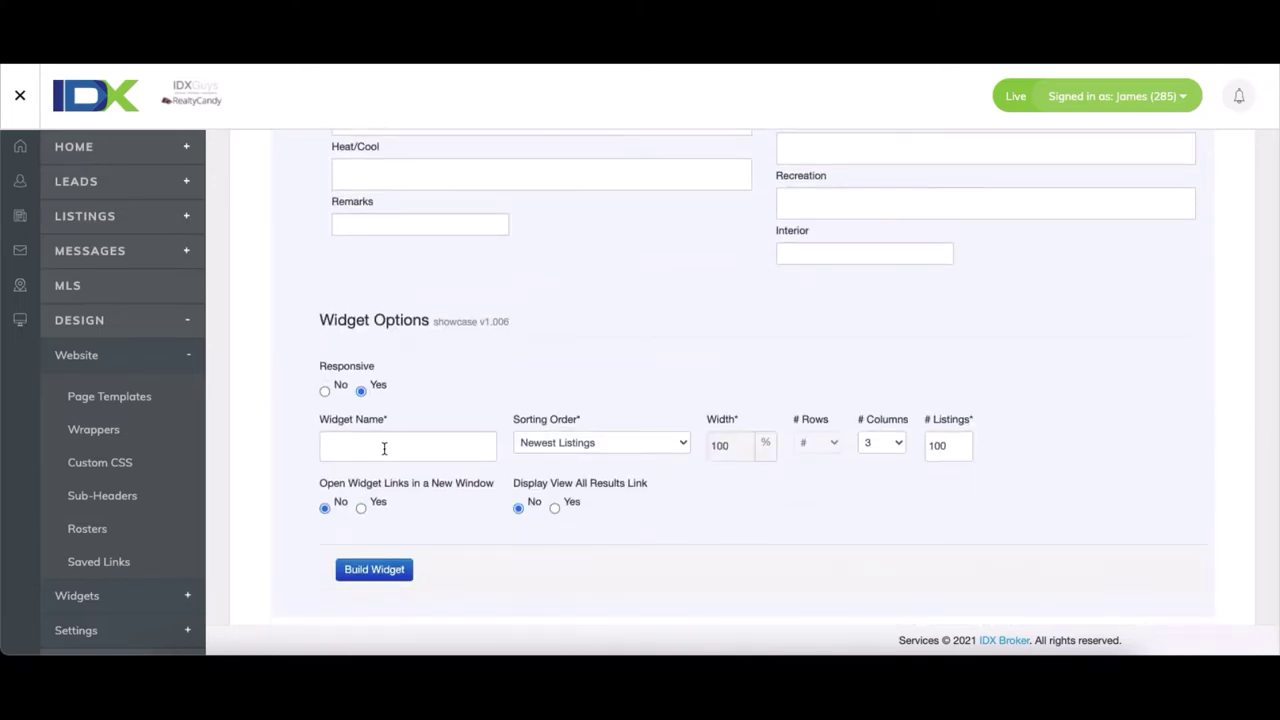
Name it Miami Beach IDX Zen with 3 listings opening in new windows, build it, and copy its code.
{"action": "left_click", "coordinate": [384, 449]}
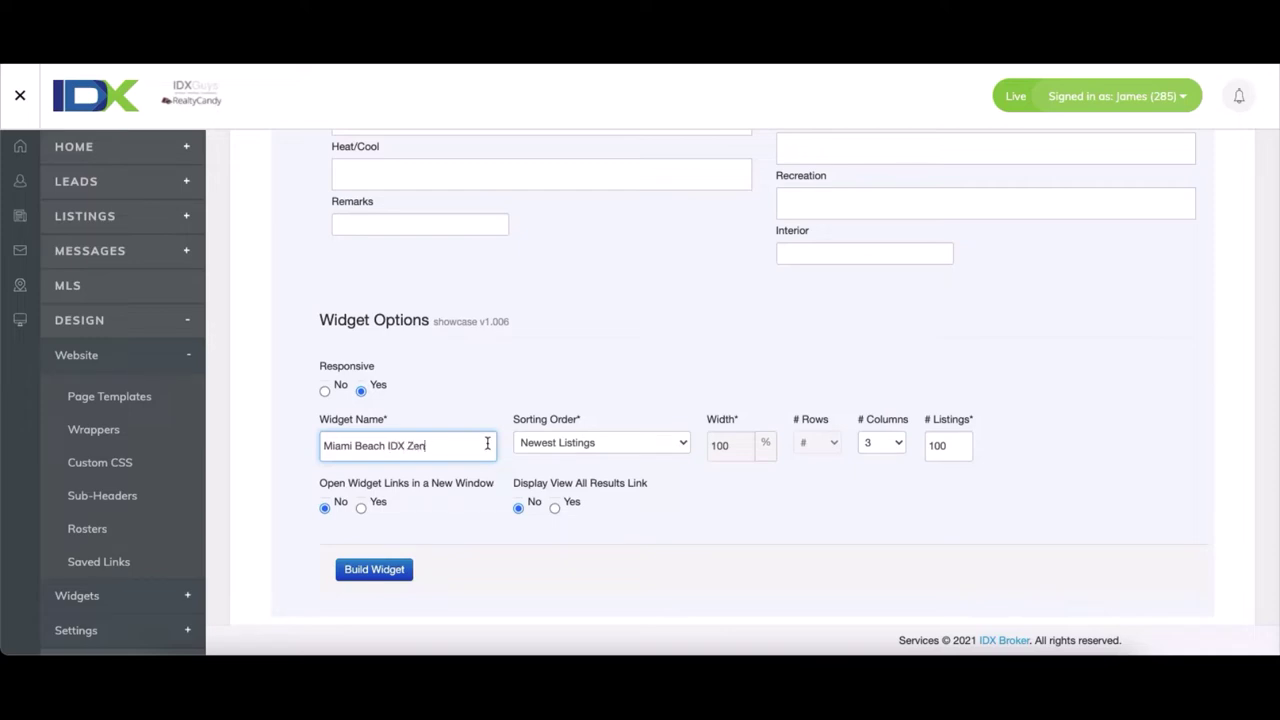
{"action": "double_click", "coordinate": [932, 446]}
{"action": "type", "text": "3"}
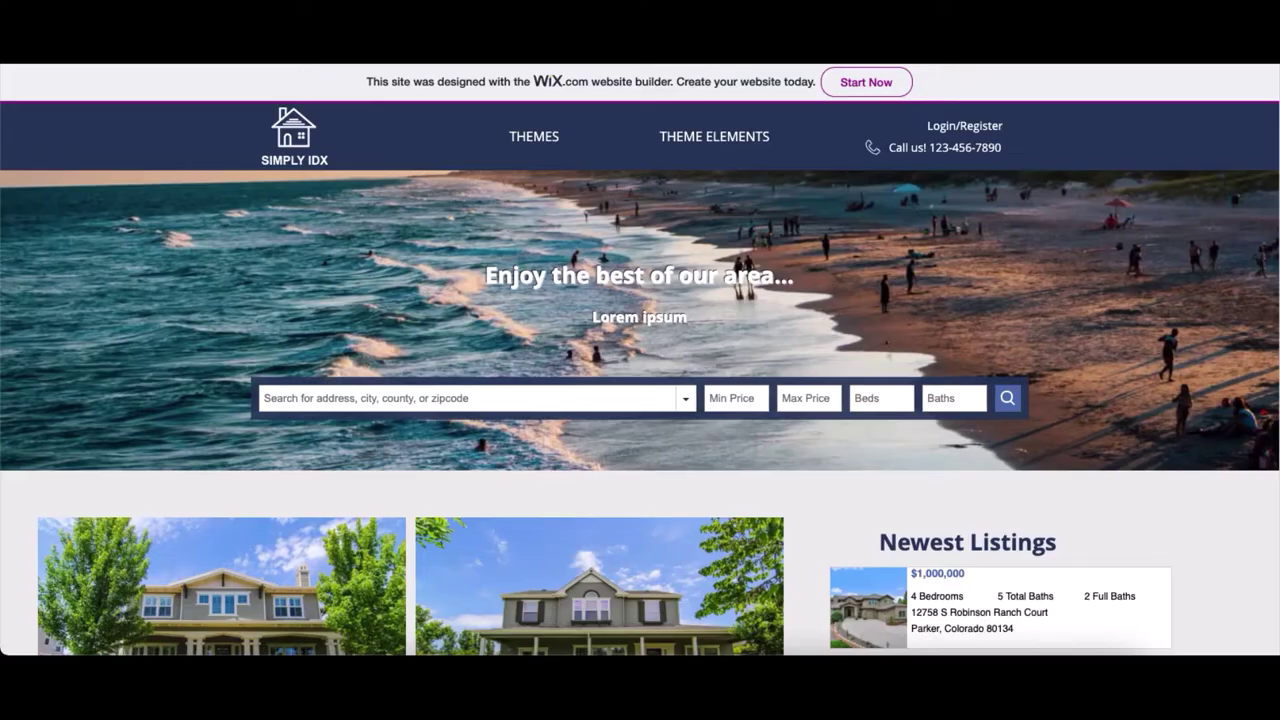
{"action": "scroll", "coordinate": [600, 257], "scroll_direction": "down", "scroll_amount": 5}
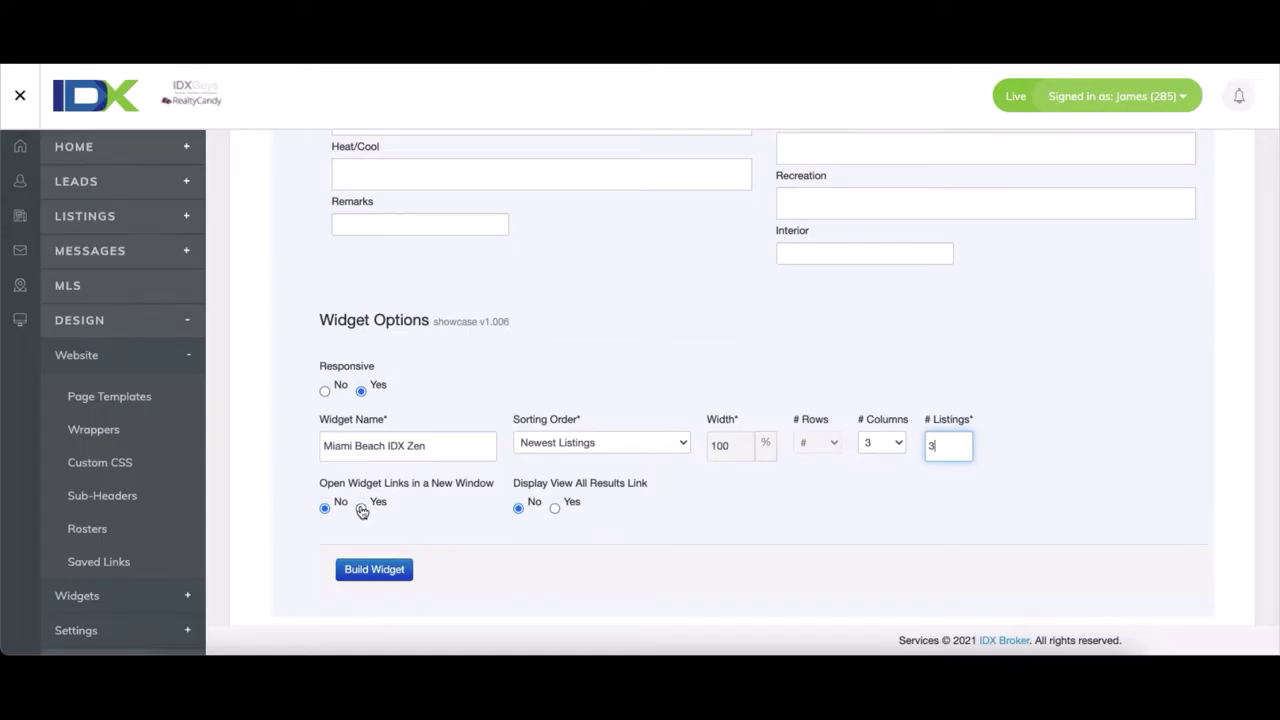
{"action": "left_click", "coordinate": [362, 510]}
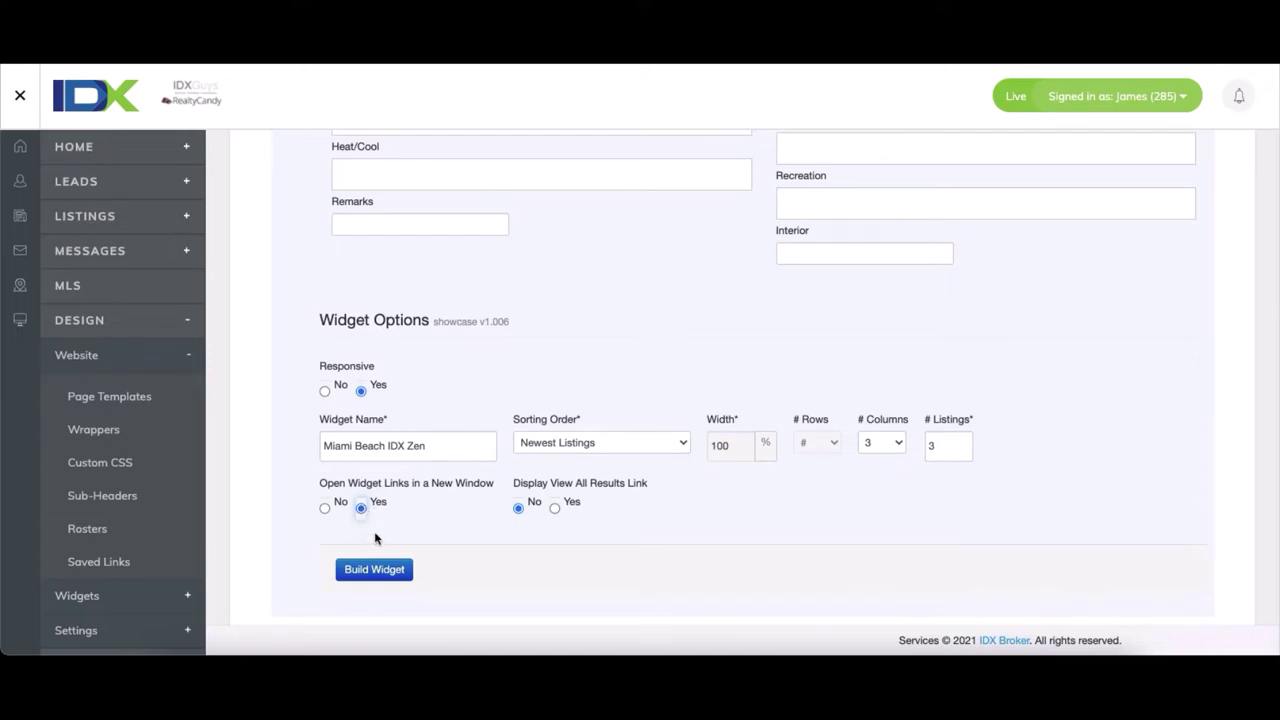
{"action": "left_click", "coordinate": [376, 572]}
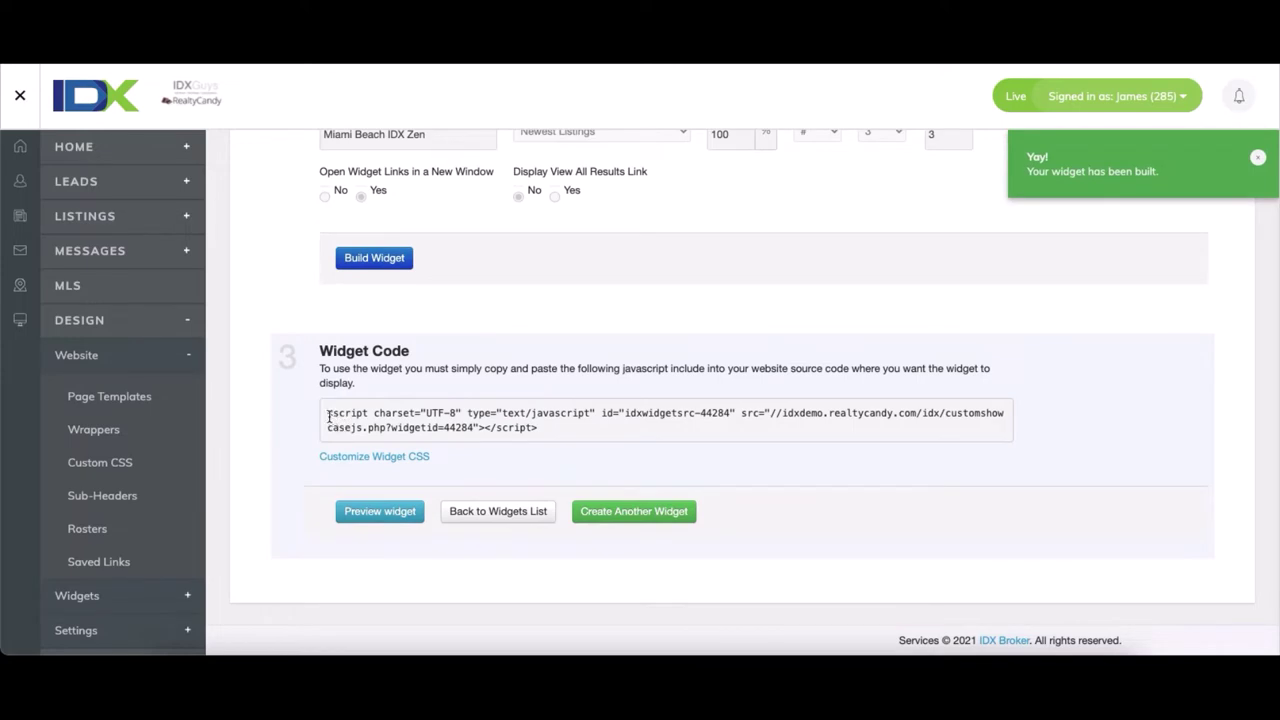
{"action": "left_click_drag", "start_coordinate": [329, 416], "coordinate": [585, 432]}
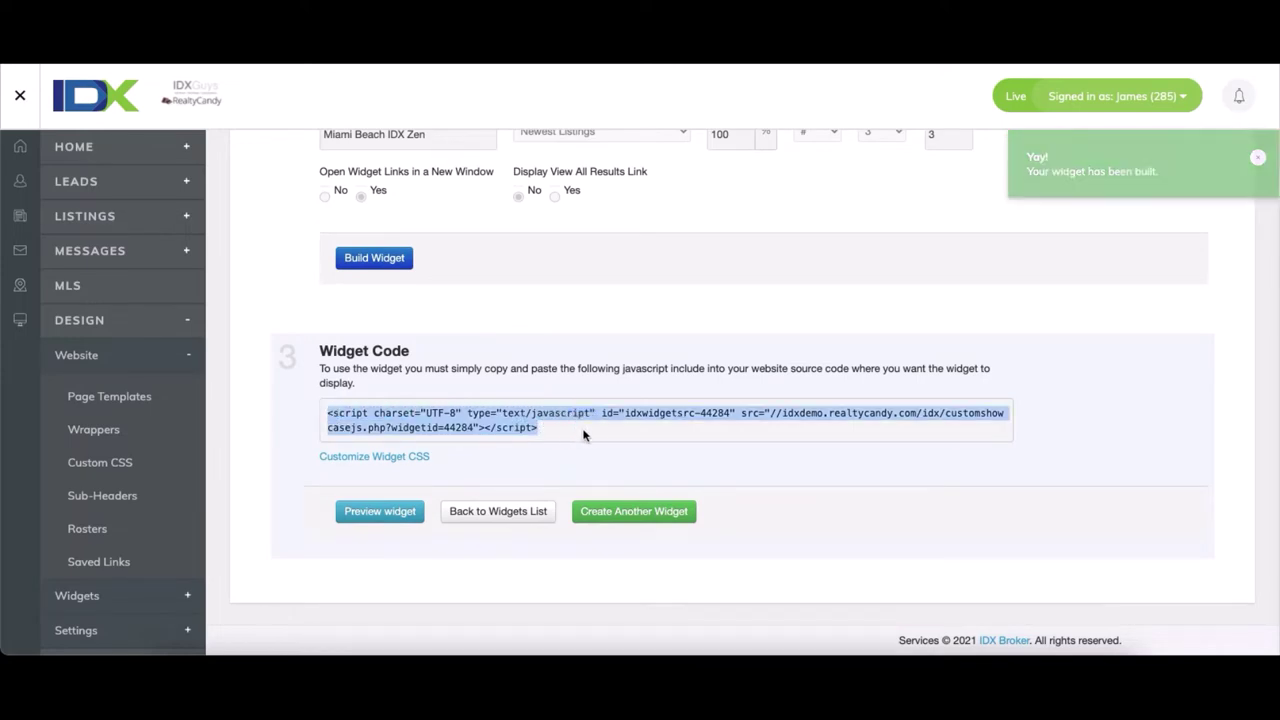
{"action": "key", "text": "ctrl+c"}
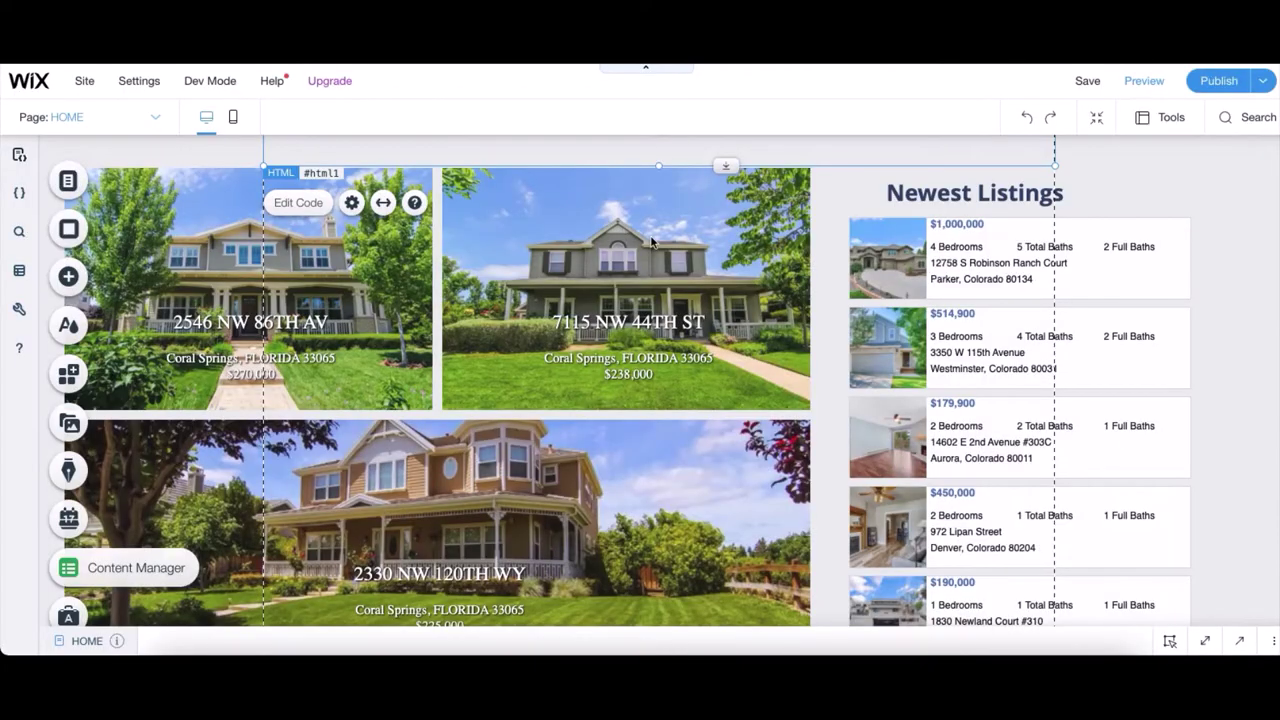
Paste a second HTML embed over the house photos and replace its script with the widget 44284 code.
{"action": "key", "text": "ctrl+v"}
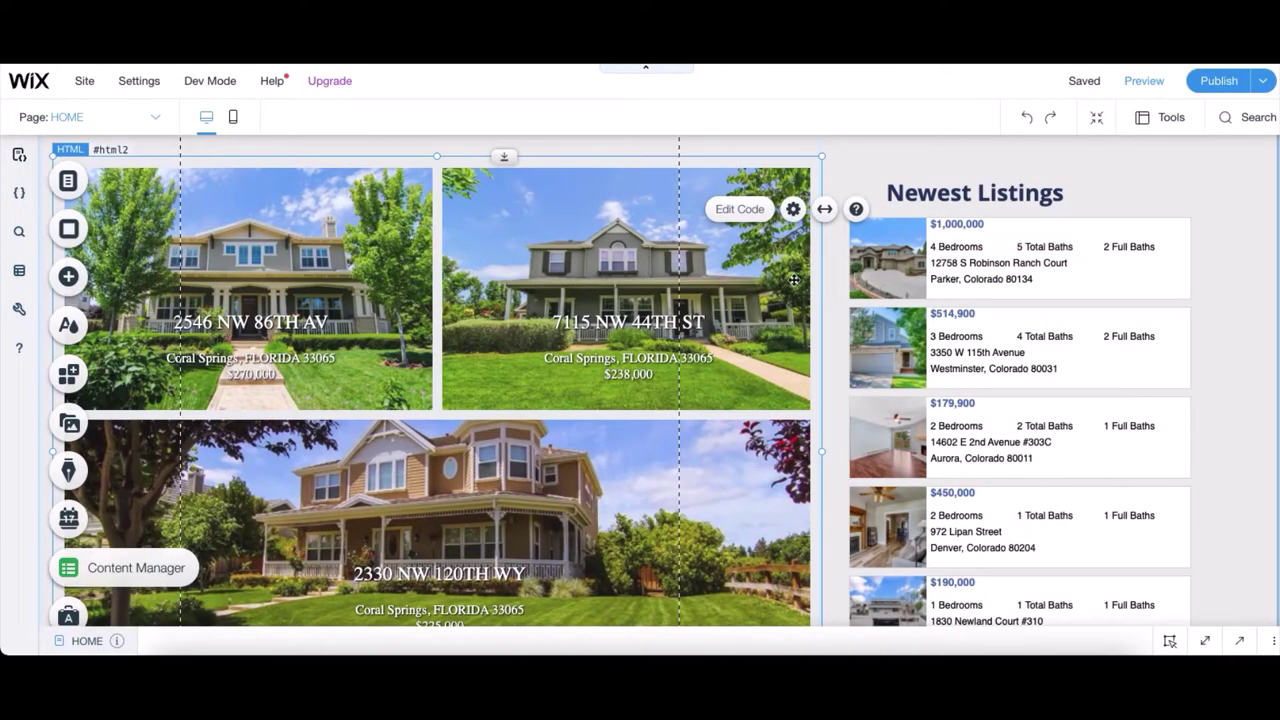
{"action": "left_click", "coordinate": [742, 210]}
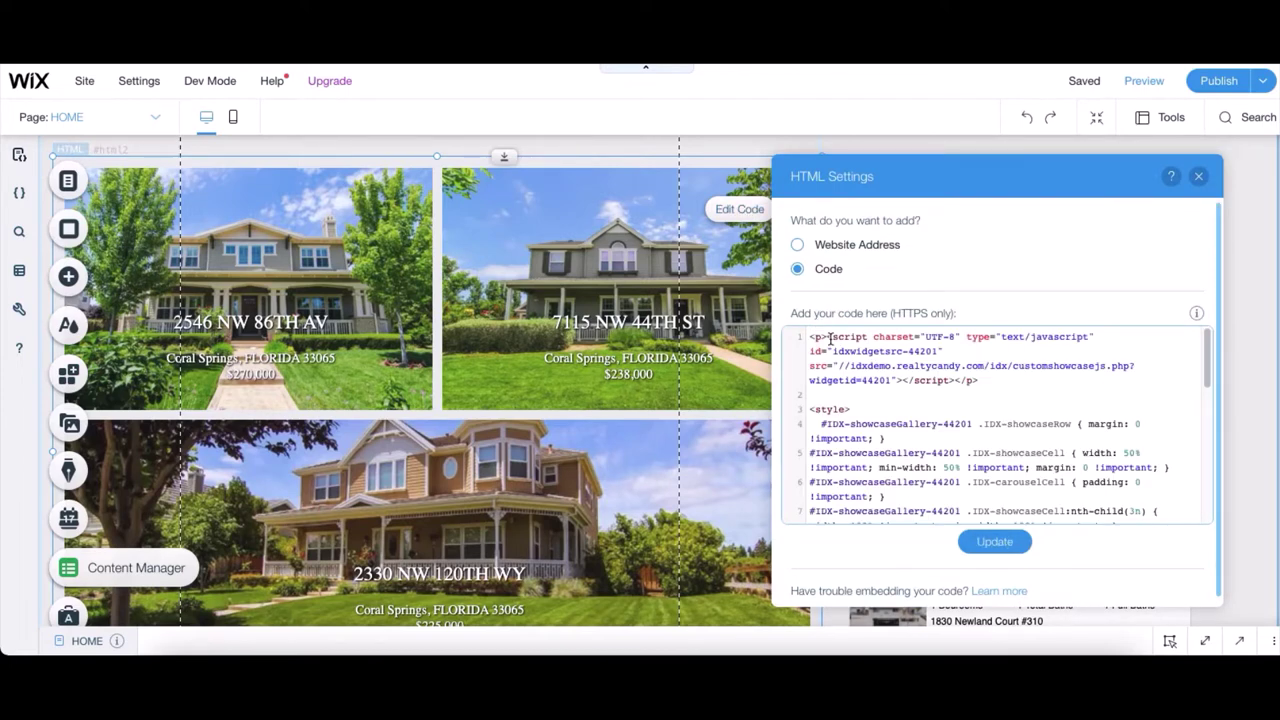
{"action": "left_click_drag", "start_coordinate": [829, 338], "coordinate": [957, 383]}
{"action": "key", "text": "BackSpace"}
{"action": "key", "text": "ctrl+v"}
{"action": "left_click", "coordinate": [920, 405]}
{"action": "key", "text": "ctrl+a"}
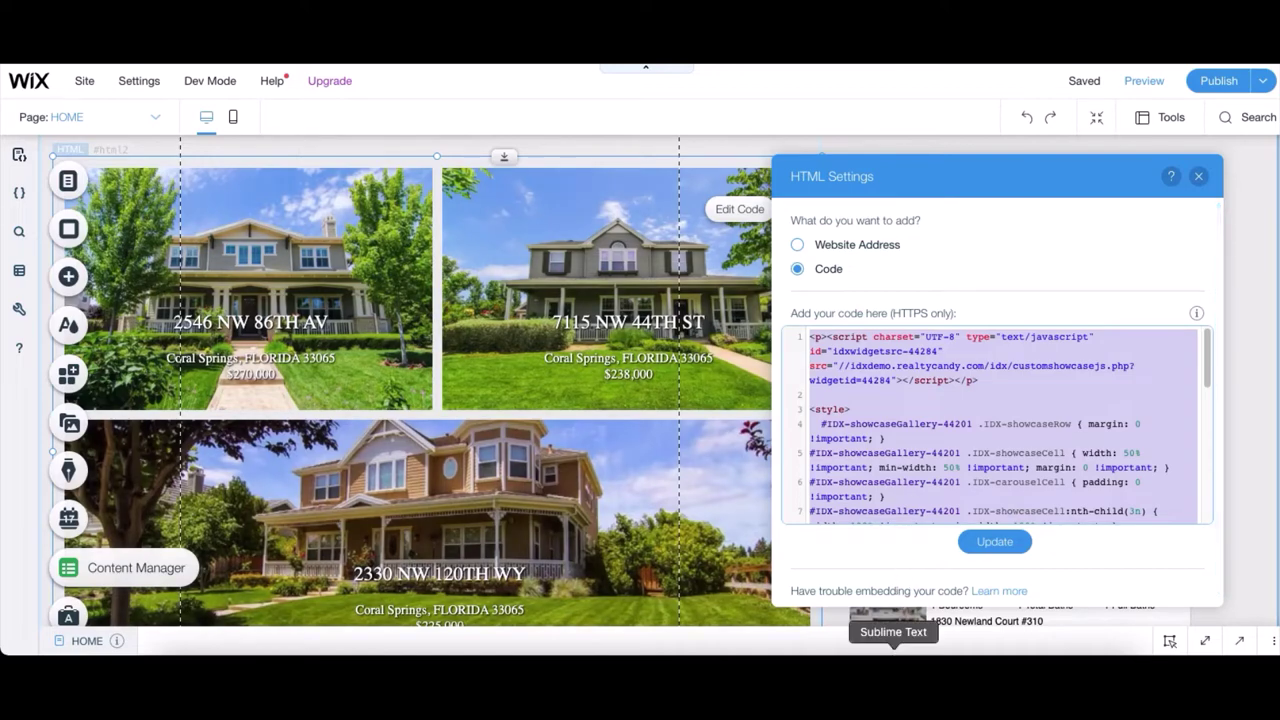
{"action": "left_click", "coordinate": [893, 650]}
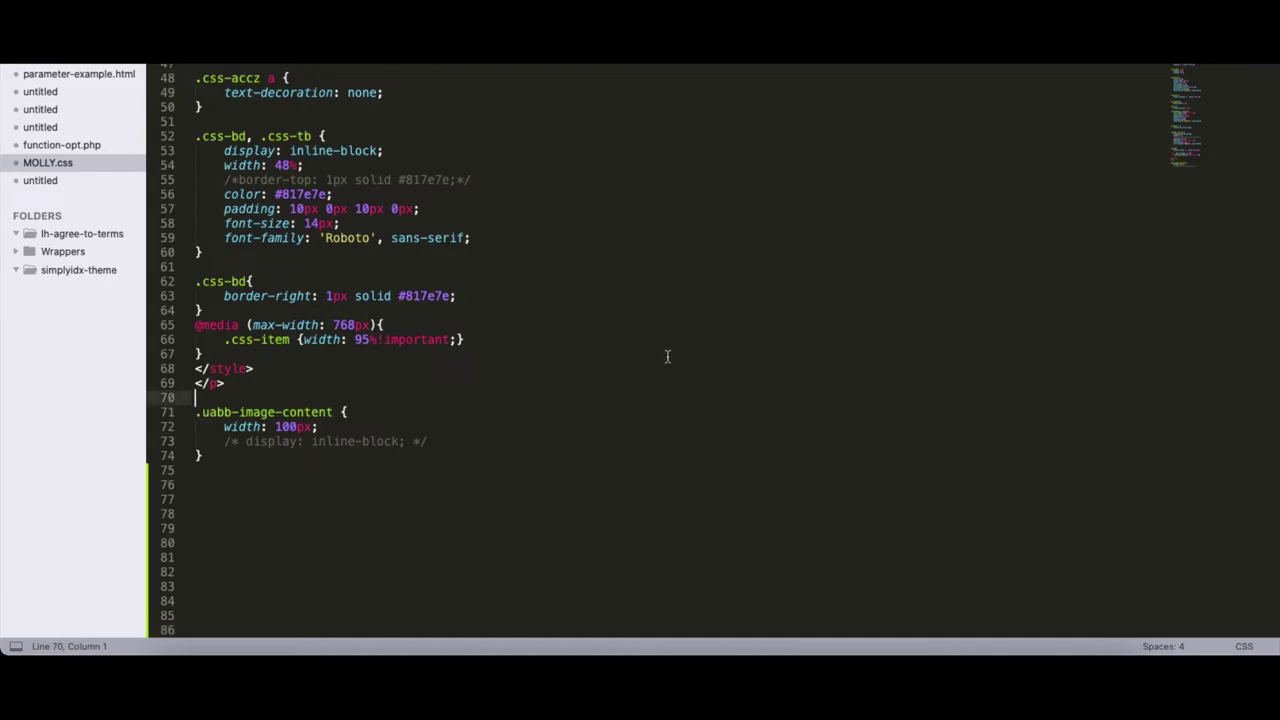
Paste the widget code into the untitled file and copy the old widget ID 44201.
{"action": "key", "text": "ctrl+Tab"}
{"action": "left_click", "coordinate": [618, 170]}
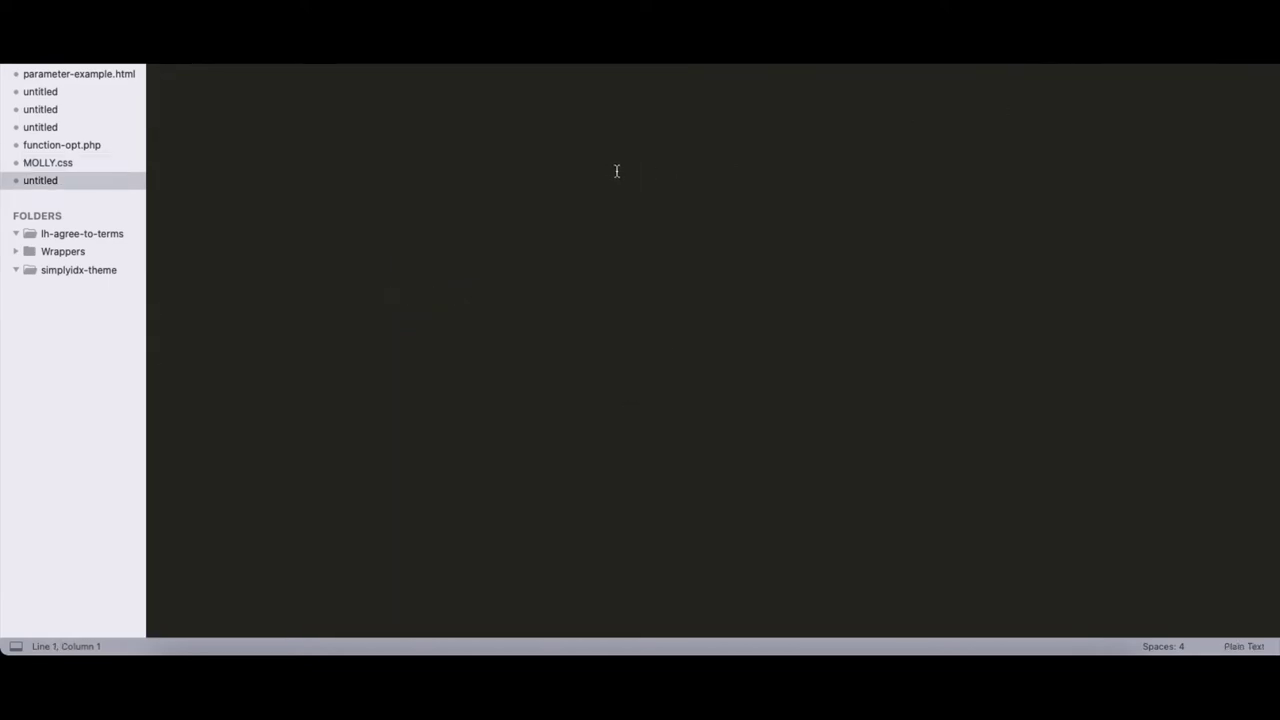
{"action": "key", "text": "super+v"}
{"action": "scroll", "coordinate": [616, 170], "scroll_direction": "up", "scroll_amount": 2}
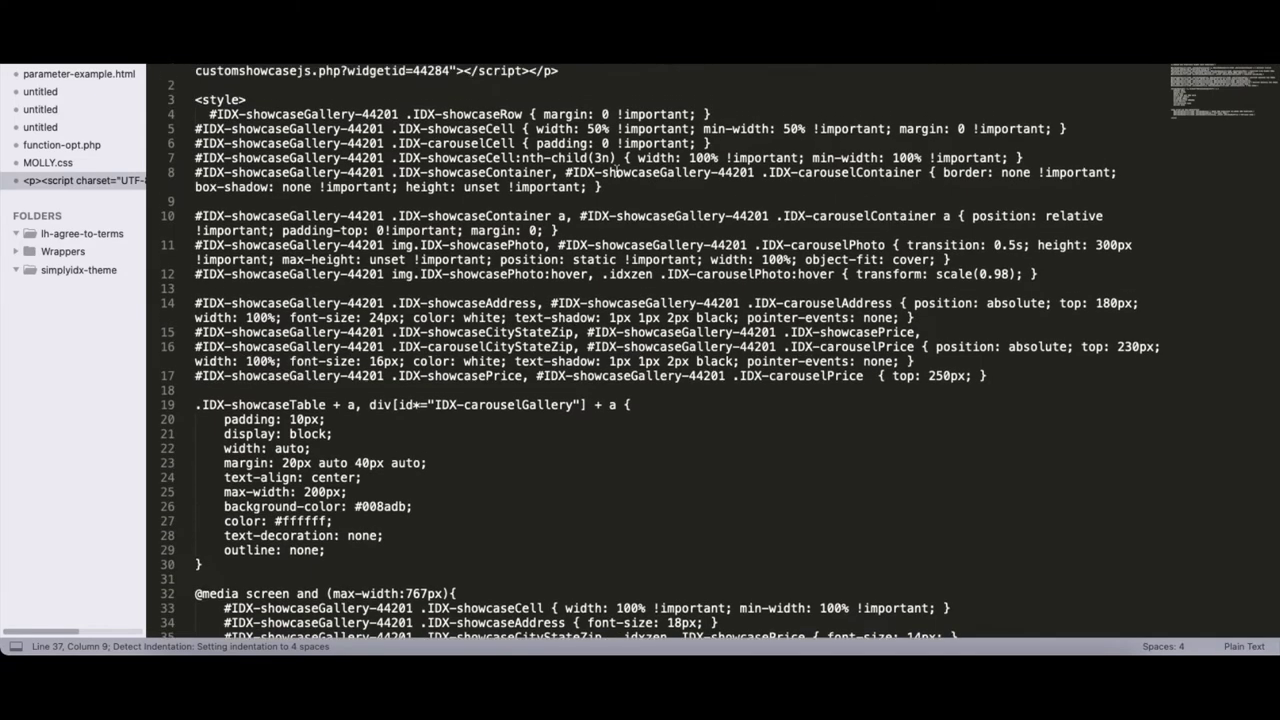
{"action": "double_click", "coordinate": [383, 114]}
{"action": "double_click", "coordinate": [430, 71]}
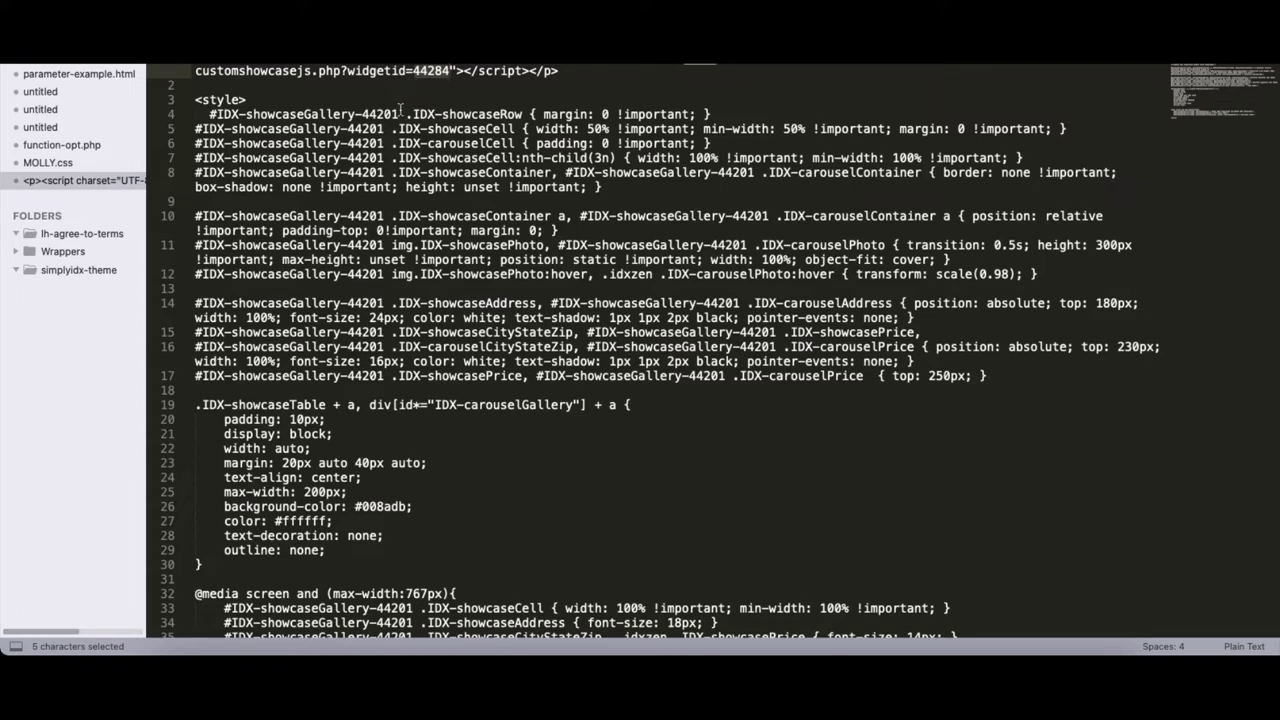
{"action": "left_click", "coordinate": [417, 100]}
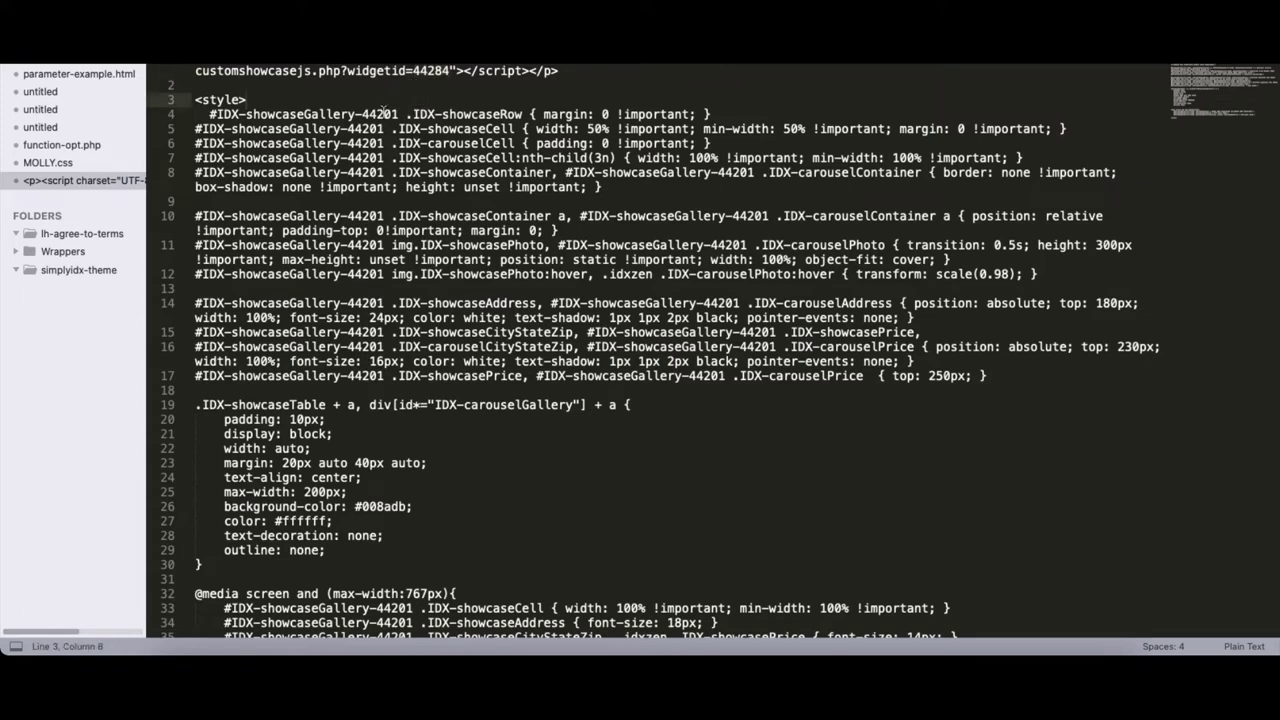
{"action": "double_click", "coordinate": [386, 114]}
{"action": "key", "text": "super+c"}
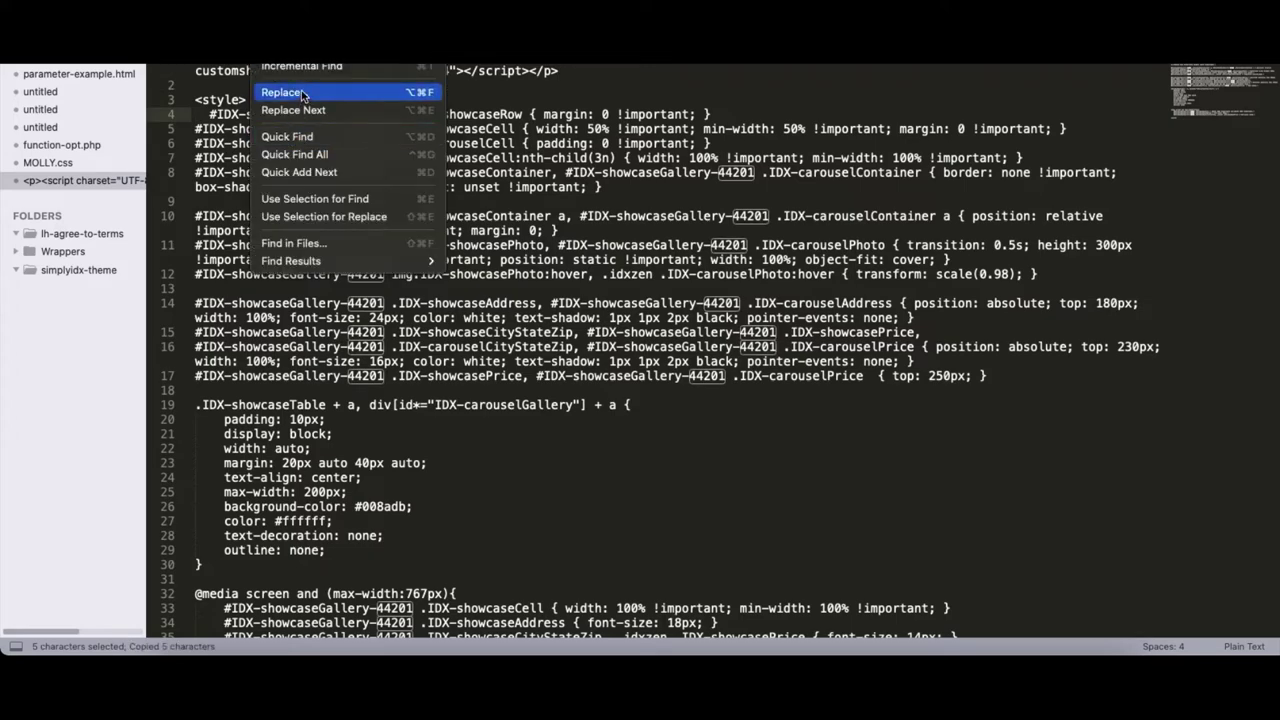
Replace all 44201 occurrences with 44284, then copy the entire file.
{"action": "left_click", "coordinate": [302, 94]}
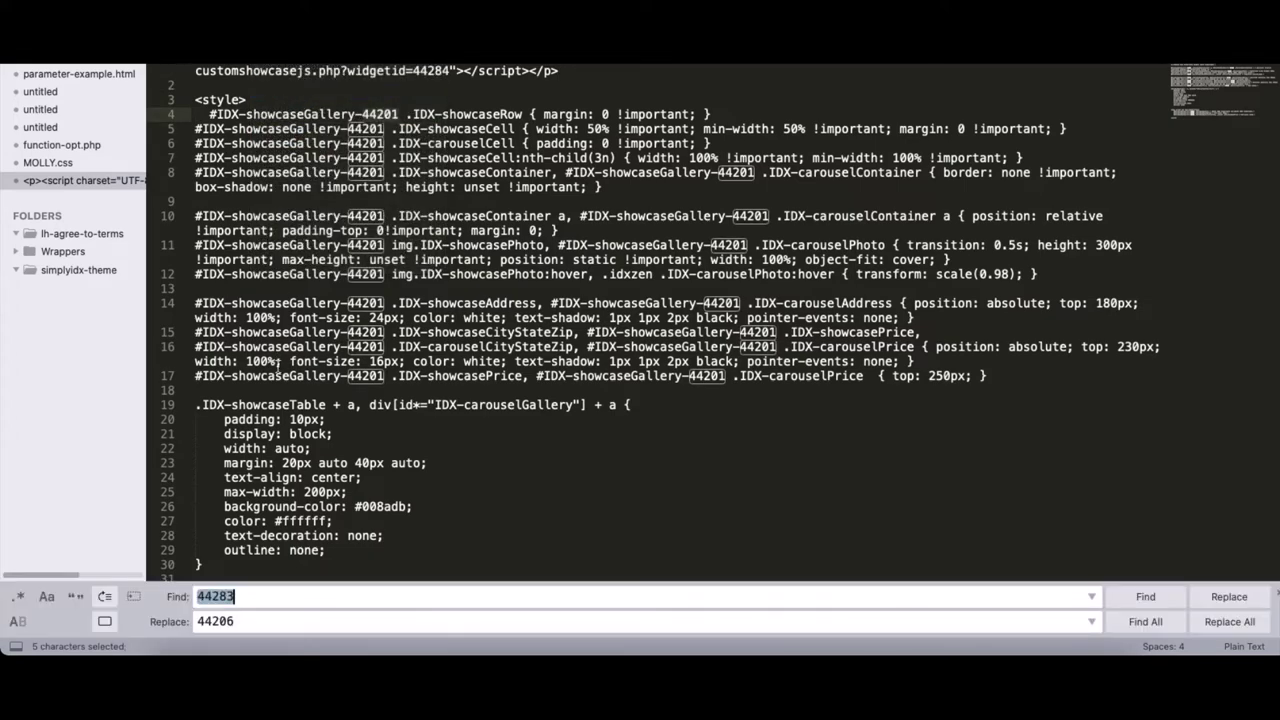
{"action": "key", "text": "super+v"}
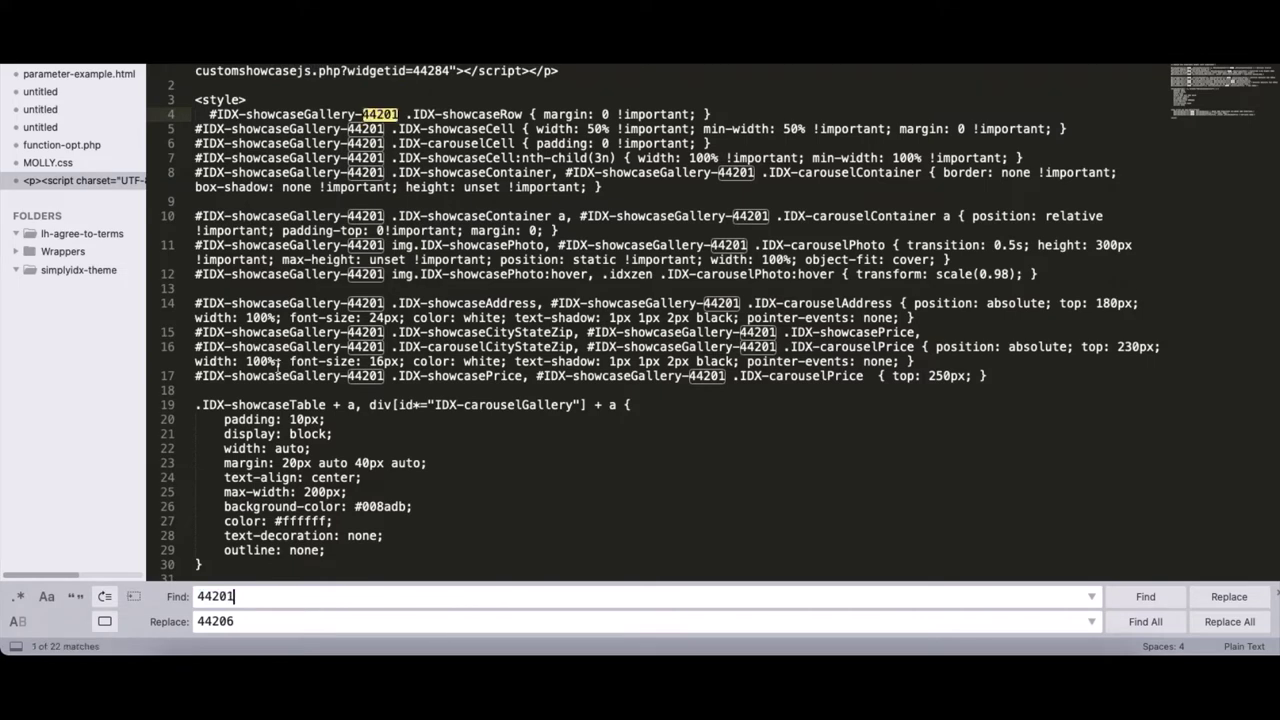
{"action": "double_click", "coordinate": [262, 623]}
{"action": "type", "text": "44284"}
{"action": "left_click", "coordinate": [1230, 621]}
{"action": "left_click", "coordinate": [617, 455]}
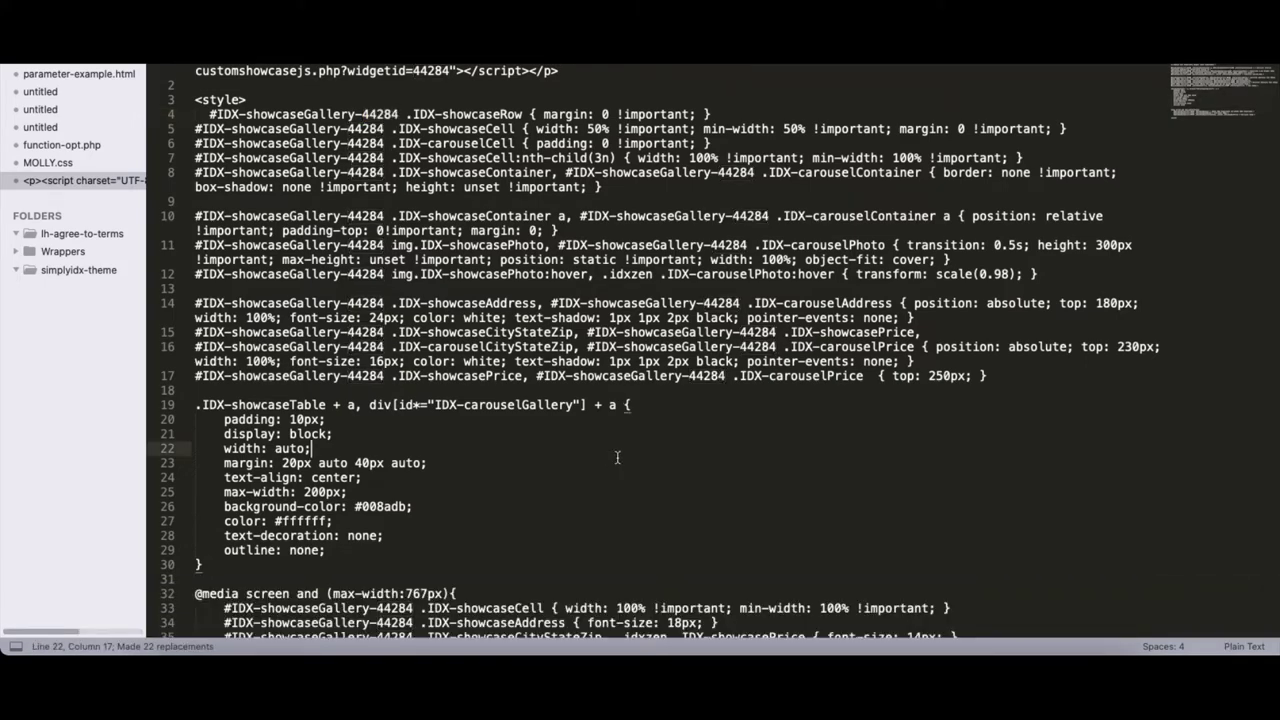
{"action": "key", "text": "super+a"}
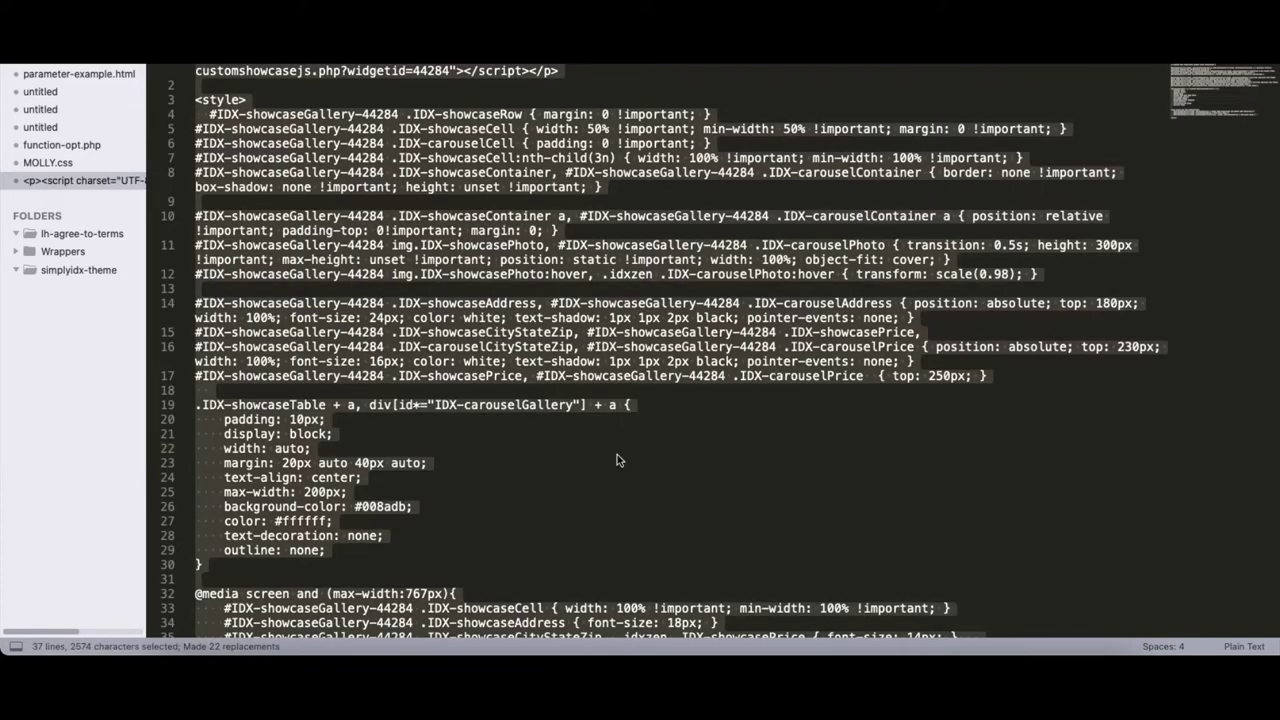
{"action": "key", "text": "super+c"}
Replace the gallery embed's code with the updated 44284 version, apply it, and select the Newest Listings embed.
{"action": "key", "text": "super+Tab"}
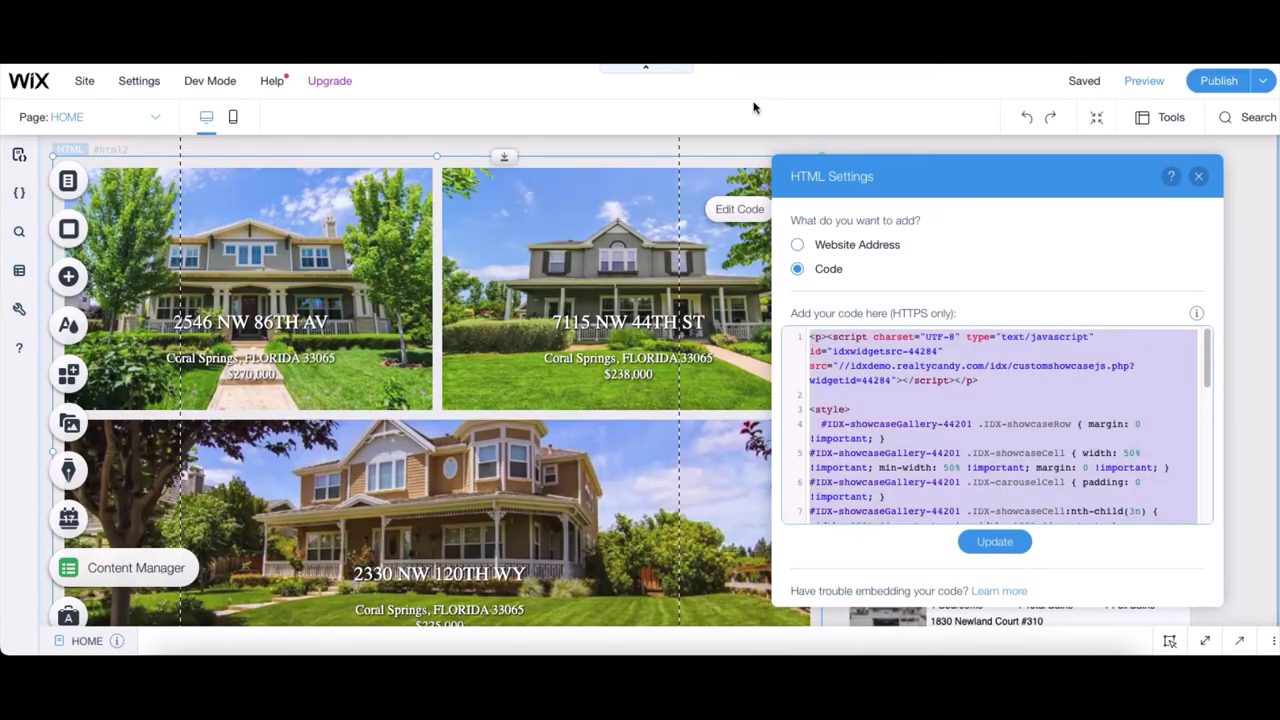
{"action": "left_click", "coordinate": [896, 393]}
{"action": "key", "text": "super+a"}
{"action": "key", "text": "BackSpace"}
{"action": "key", "text": "super+v"}
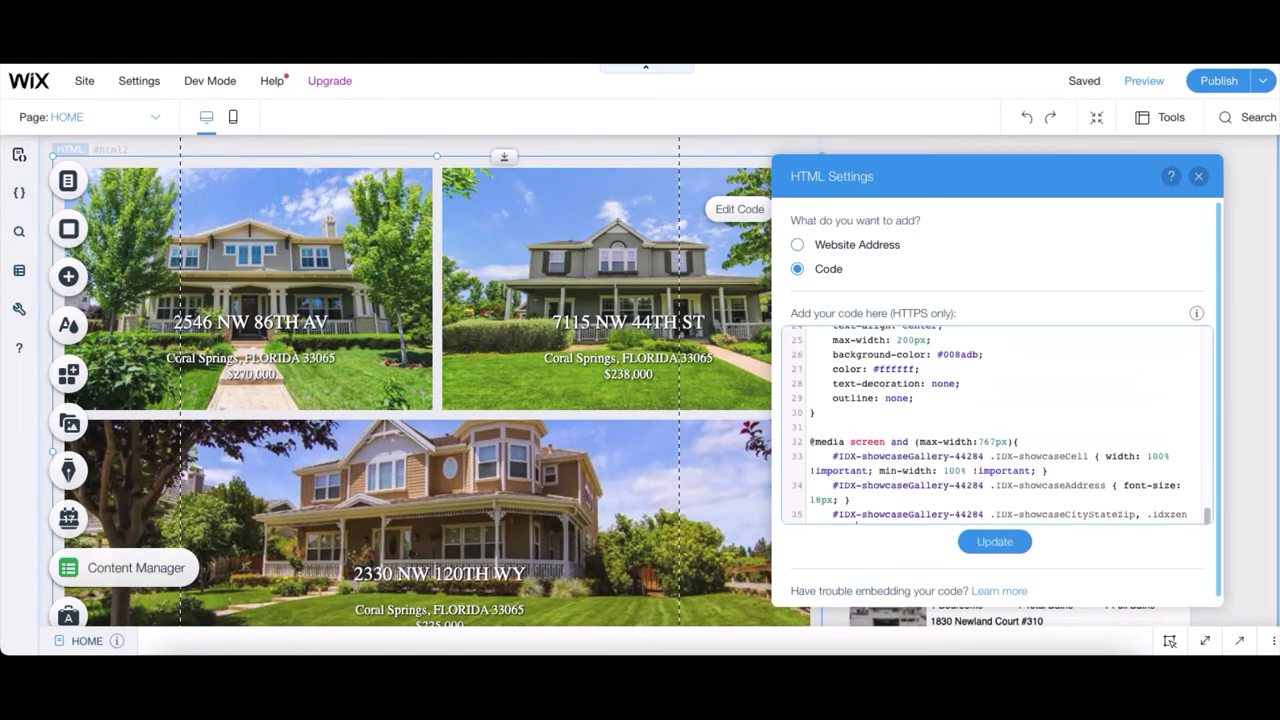
{"action": "left_click", "coordinate": [992, 545]}
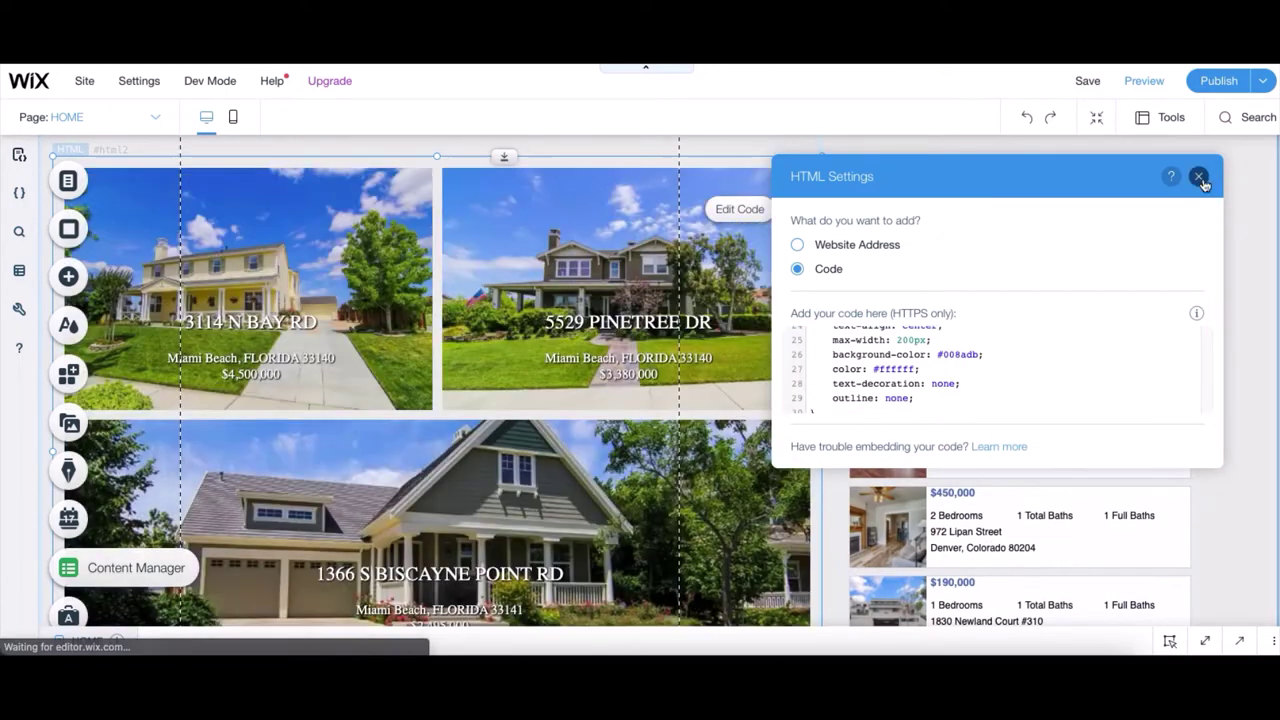
{"action": "left_click", "coordinate": [1198, 176]}
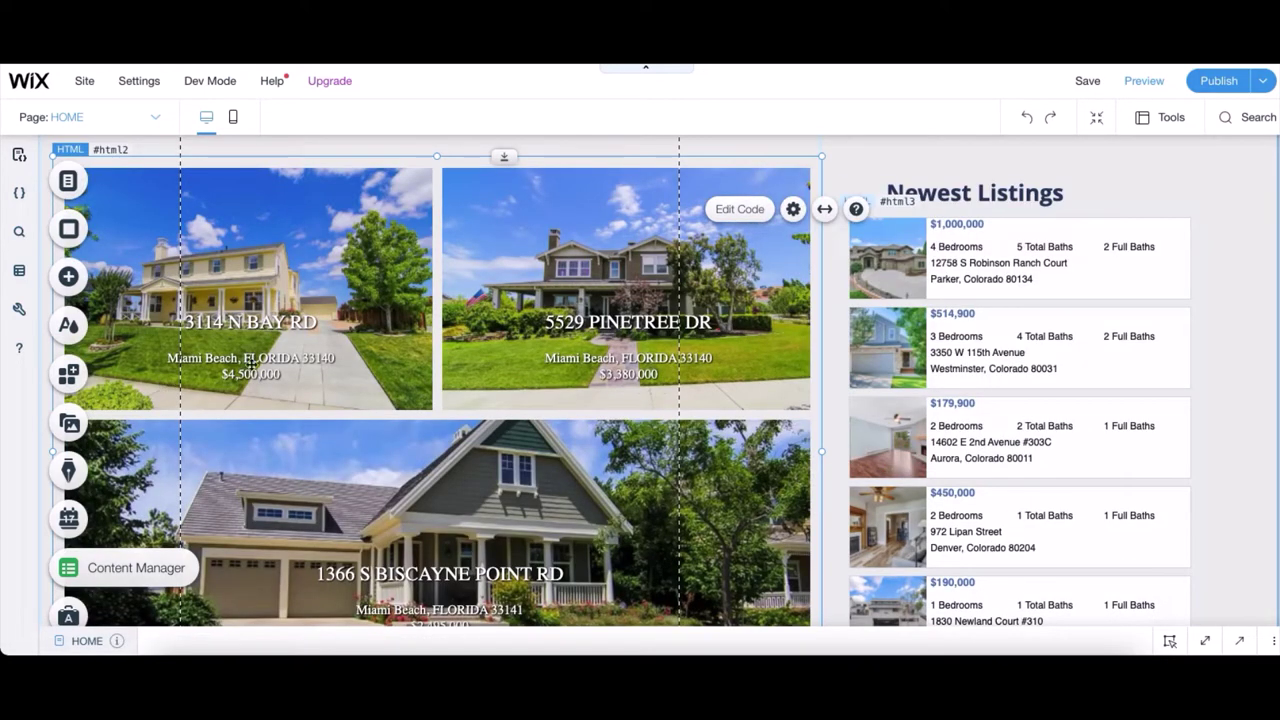
{"action": "scroll", "coordinate": [426, 510], "scroll_direction": "down", "scroll_amount": 1}
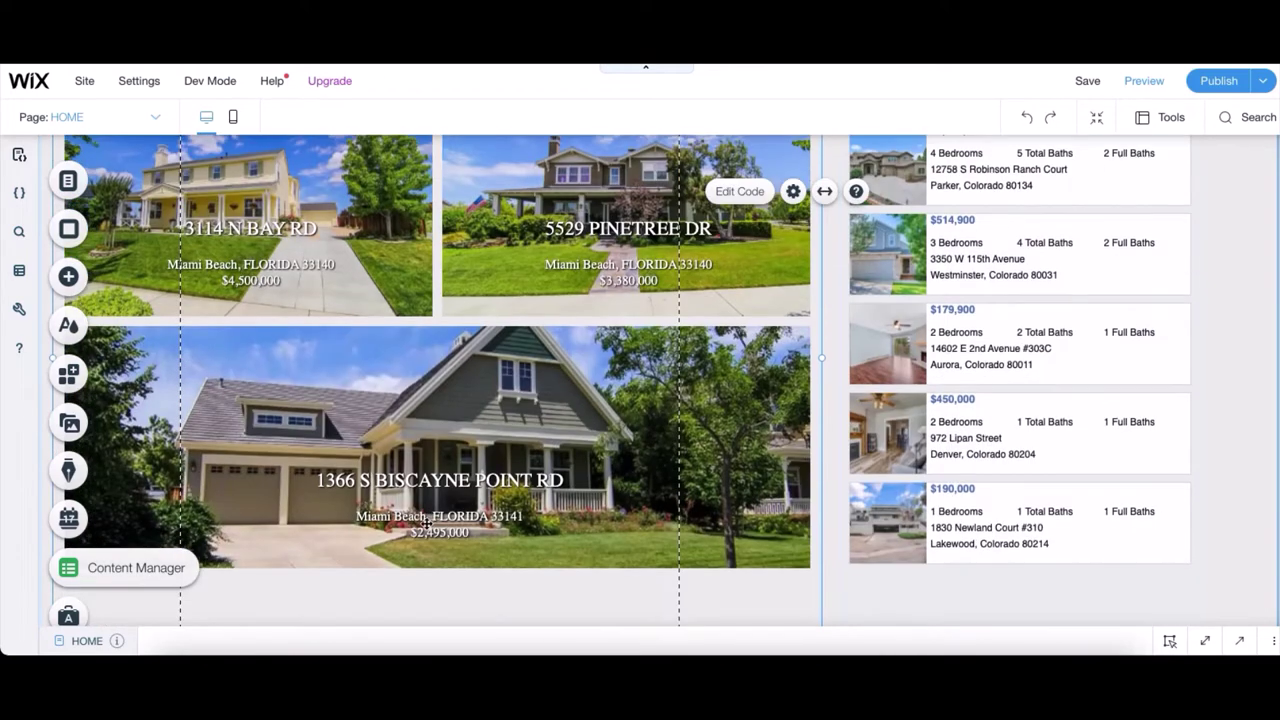
{"action": "scroll", "coordinate": [436, 515], "scroll_direction": "up", "scroll_amount": 1}
{"action": "scroll", "coordinate": [436, 515], "scroll_direction": "up", "scroll_amount": 1}
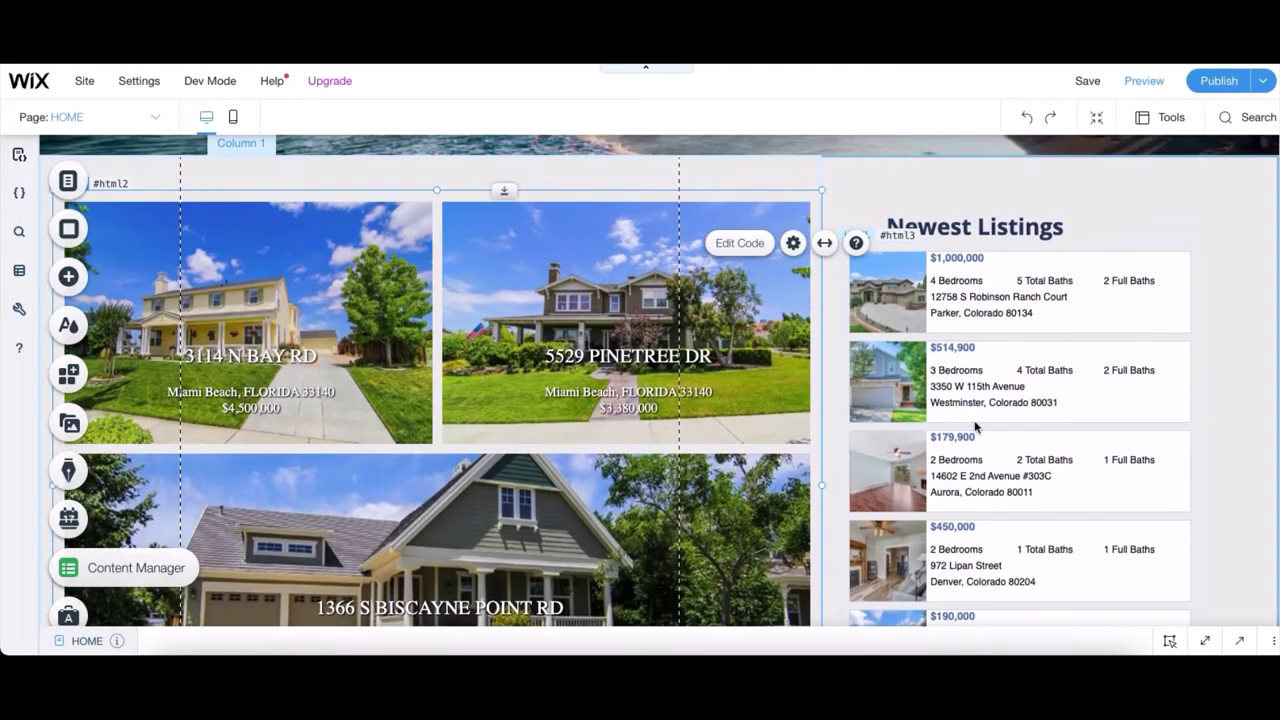
{"action": "left_click", "coordinate": [945, 315]}
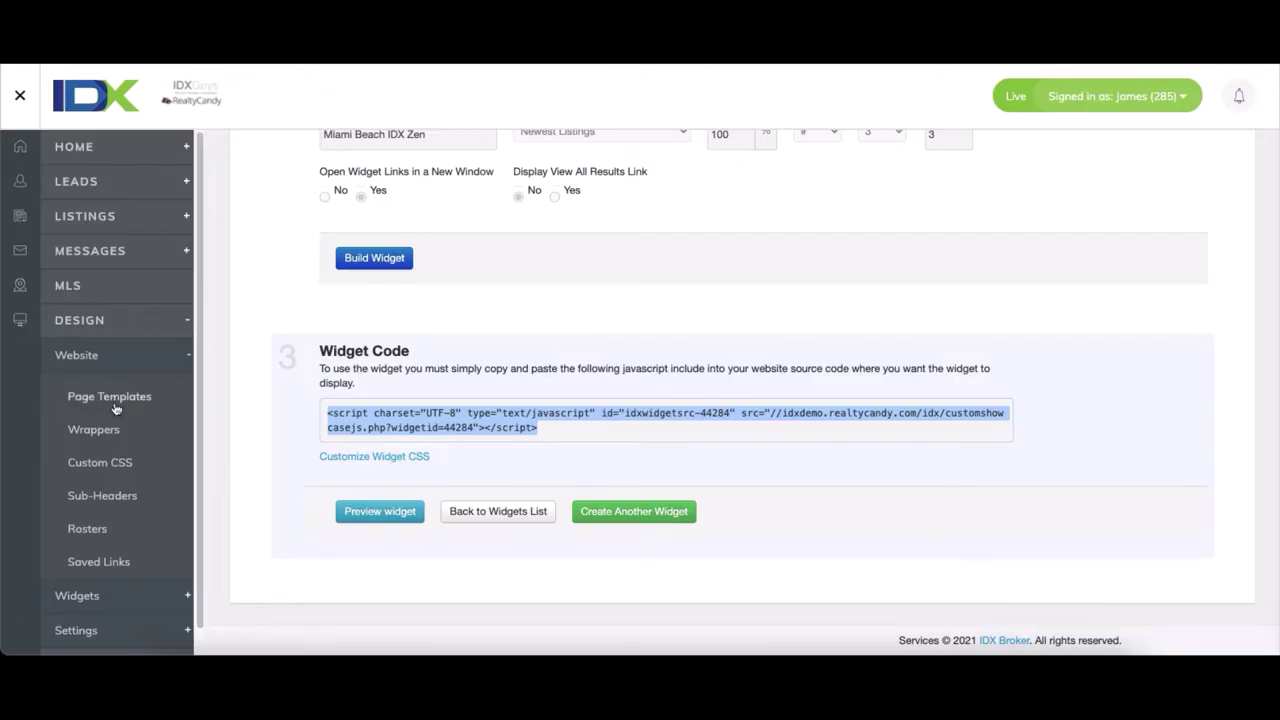
Start a new legacy Showcase widget featuring a Custom Search from the Advanced Search page.
{"action": "left_click", "coordinate": [97, 596]}
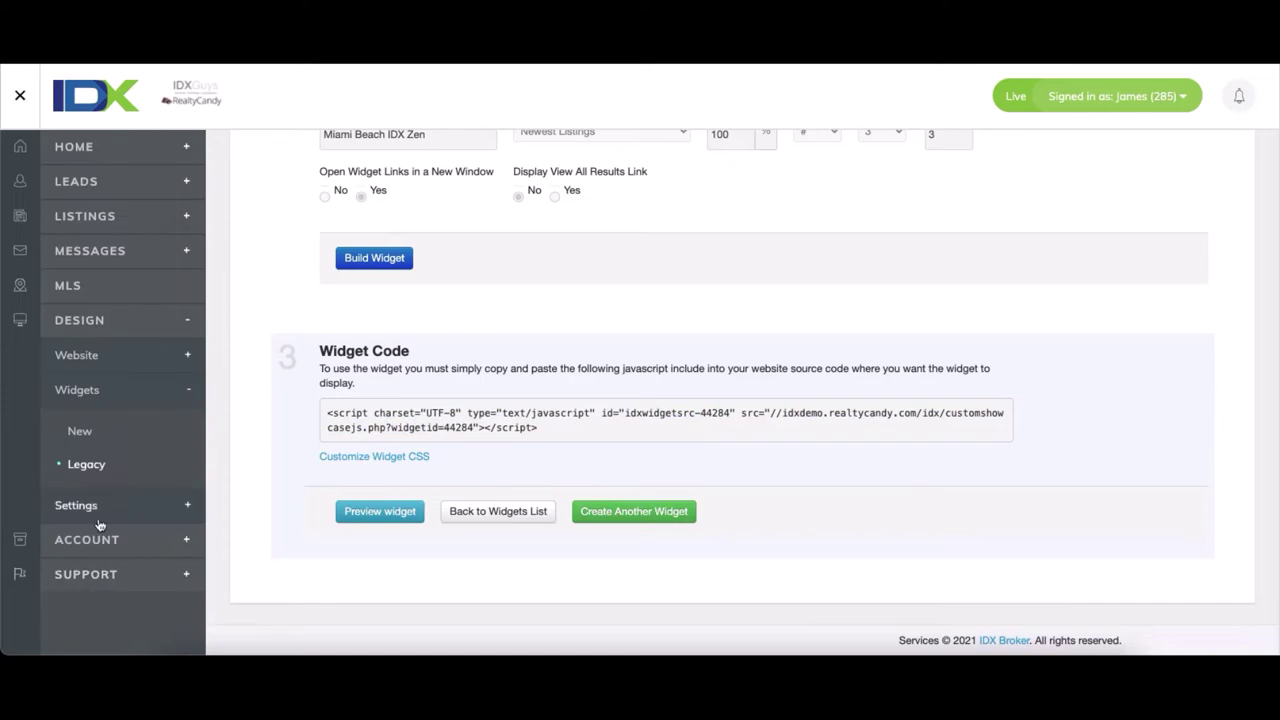
{"action": "left_click", "coordinate": [100, 467]}
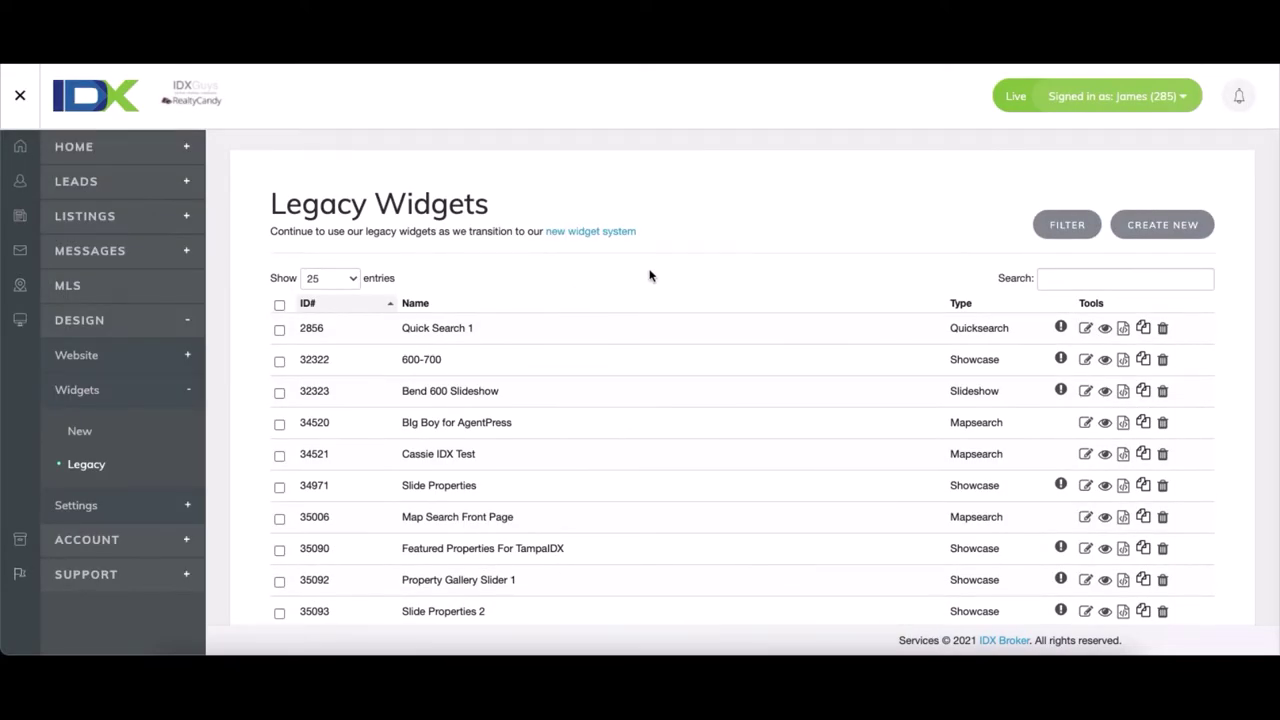
{"action": "left_click", "coordinate": [1193, 228]}
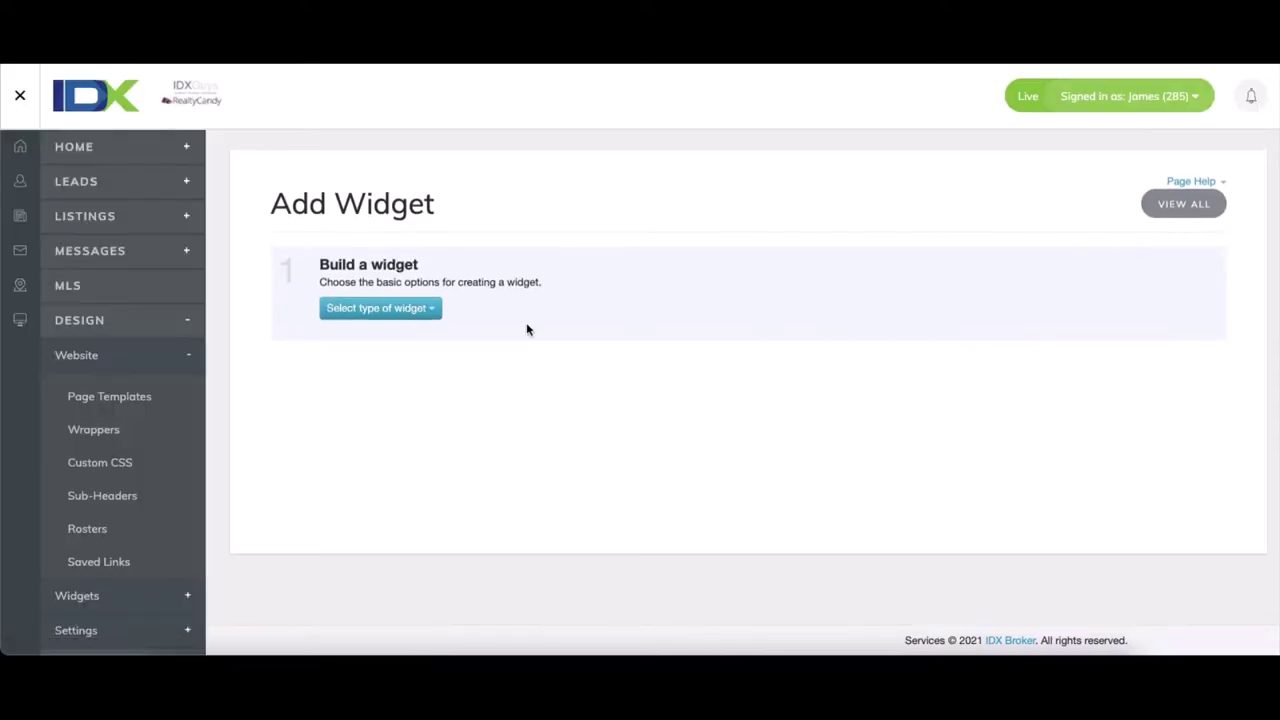
{"action": "left_click", "coordinate": [432, 318]}
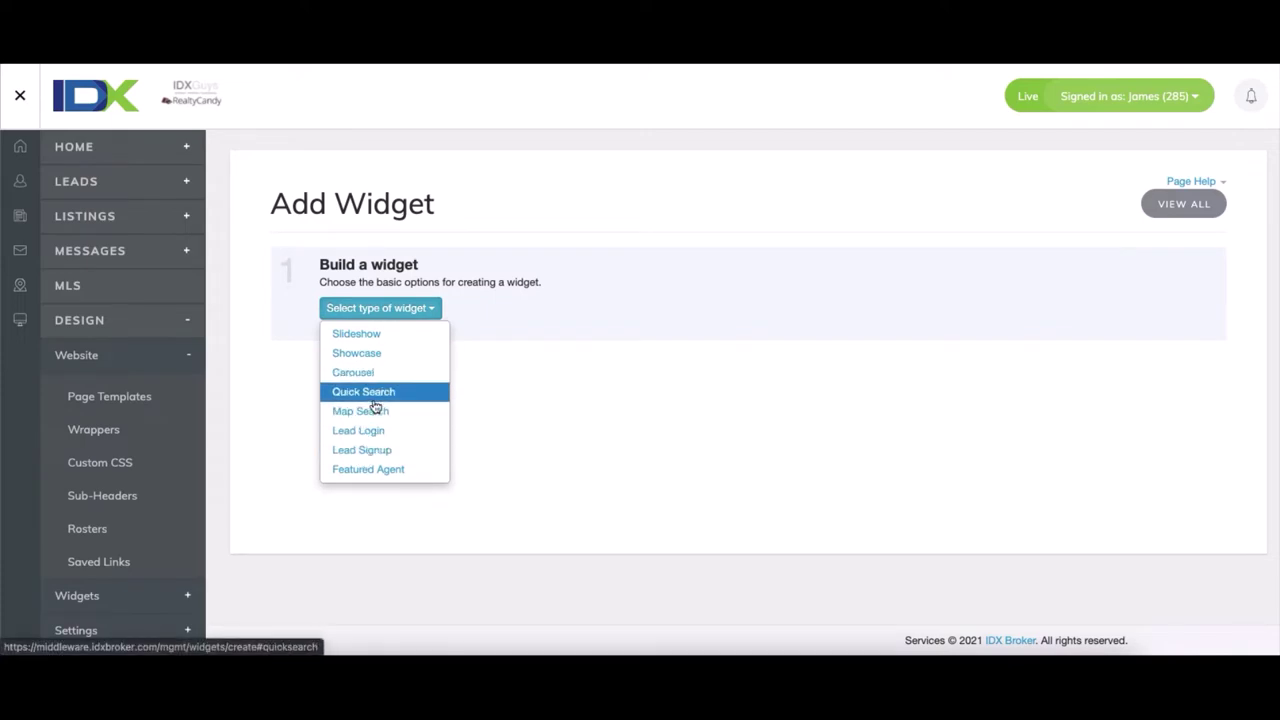
{"action": "left_click", "coordinate": [395, 353]}
{"action": "left_click", "coordinate": [605, 314]}
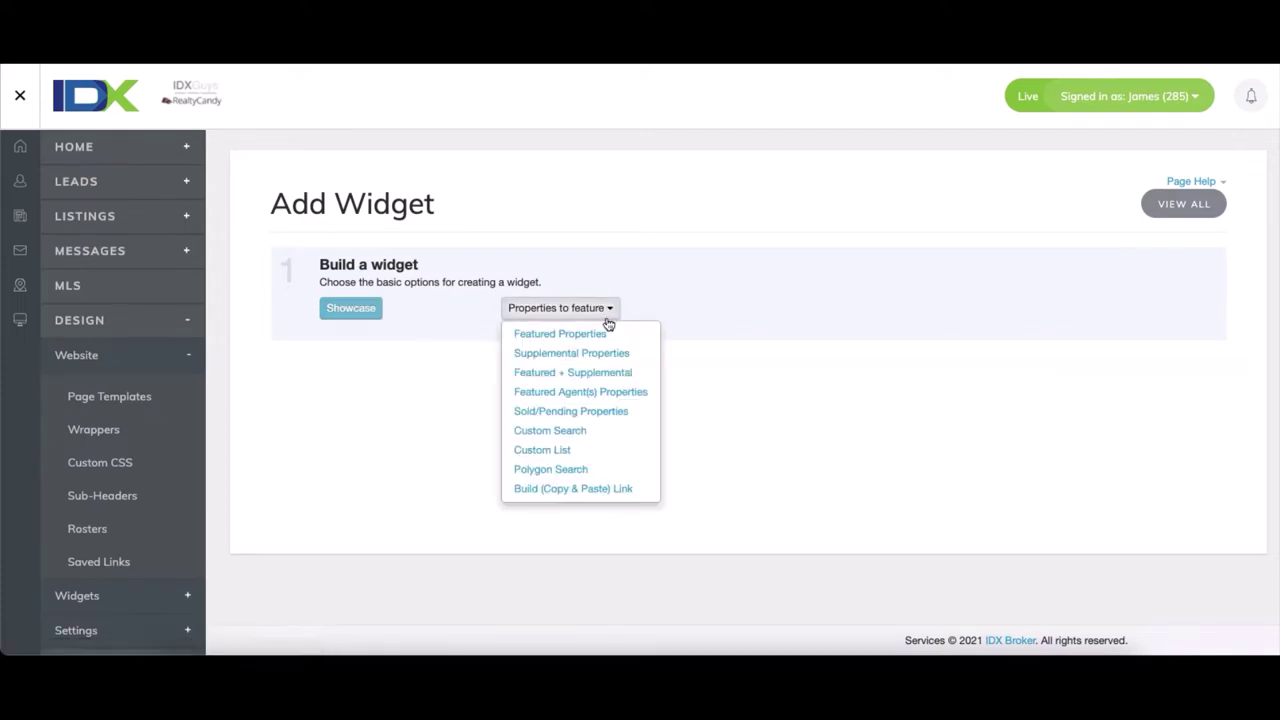
{"action": "left_click", "coordinate": [589, 431]}
{"action": "left_click", "coordinate": [839, 310]}
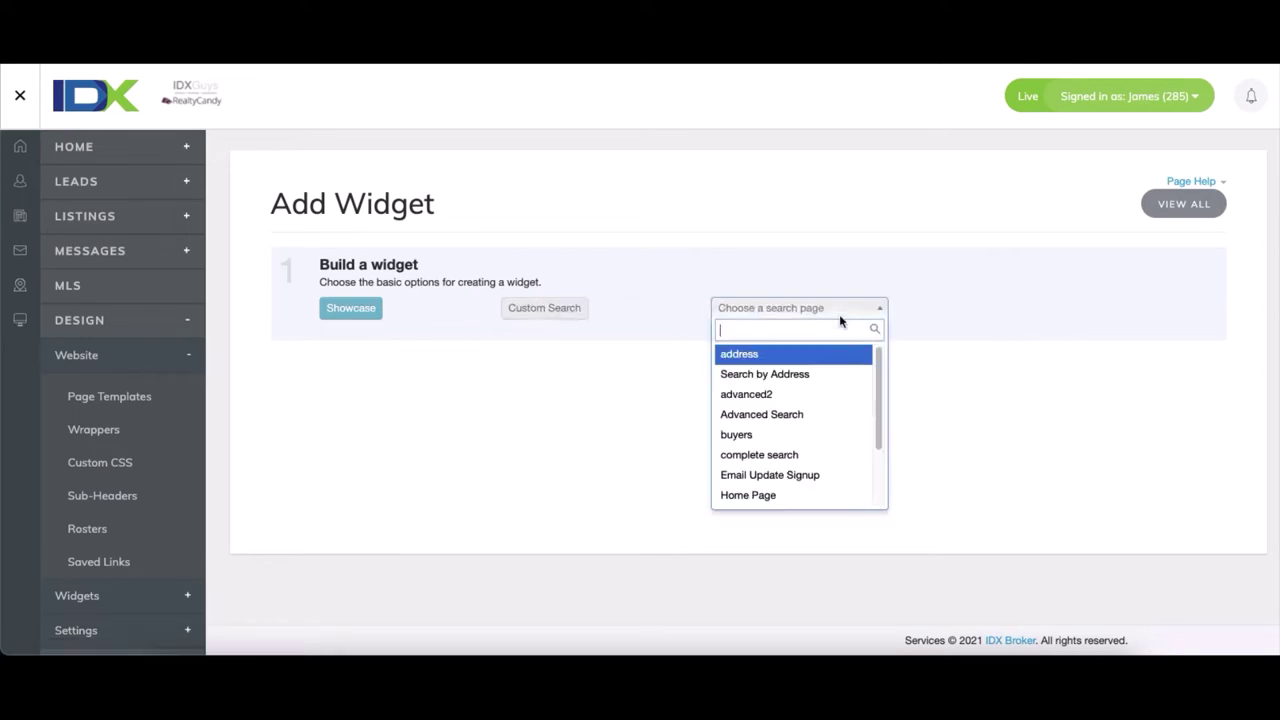
{"action": "left_click", "coordinate": [815, 414]}
Limit it to status A, remove the $200,000–$800,000 price limits, and require images.
{"action": "scroll", "coordinate": [600, 460], "scroll_direction": "down", "scroll_amount": 1}
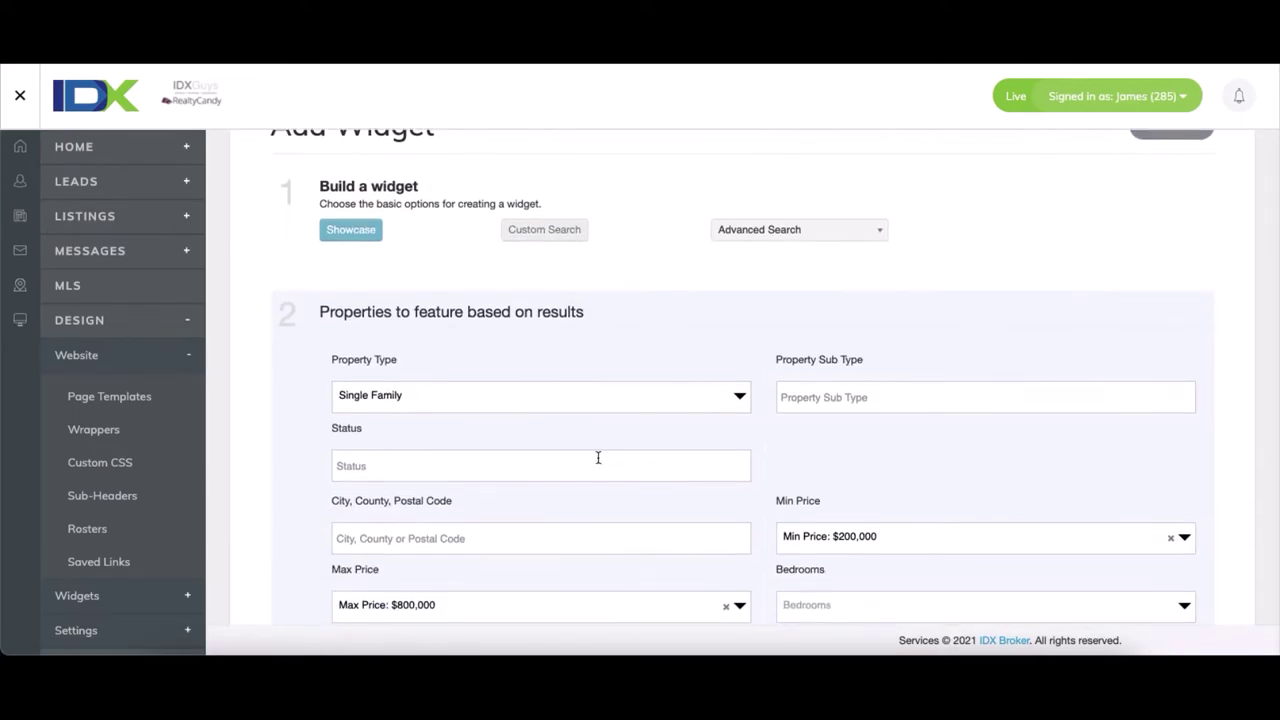
{"action": "left_click", "coordinate": [569, 470]}
{"action": "left_click", "coordinate": [428, 492]}
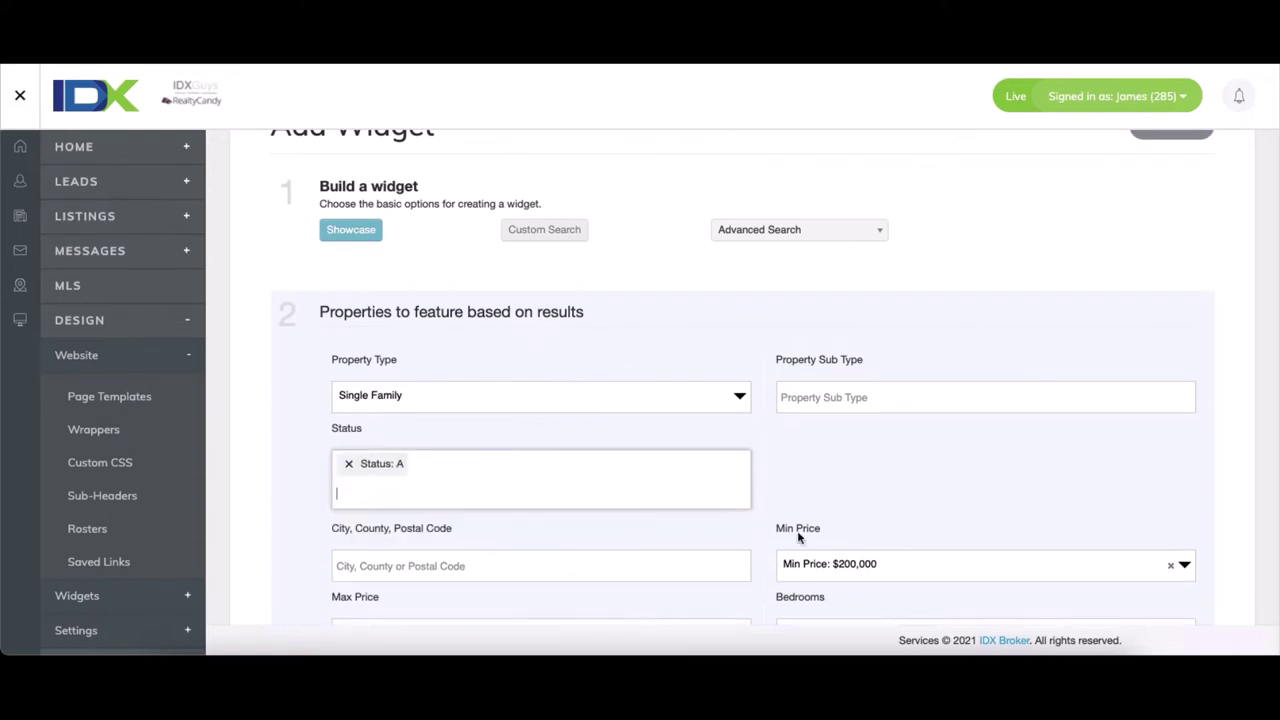
{"action": "scroll", "coordinate": [831, 503], "scroll_direction": "down", "scroll_amount": 3}
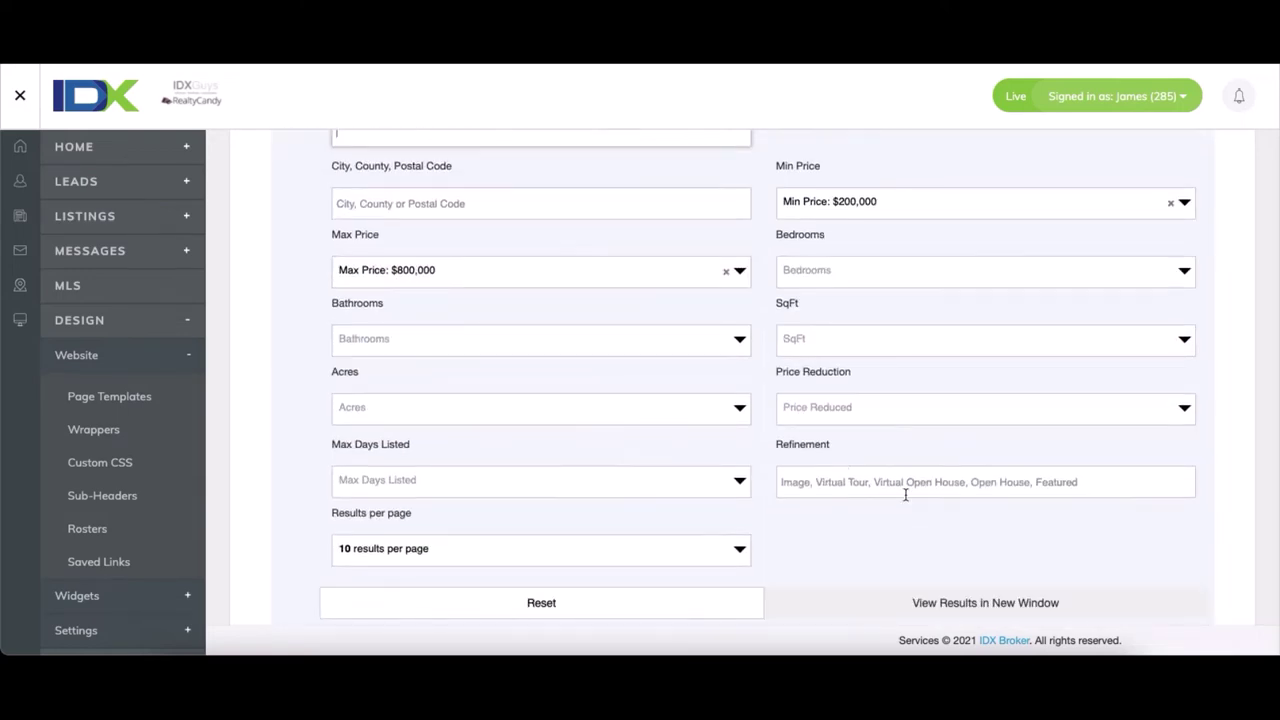
{"action": "left_click", "coordinate": [1170, 203]}
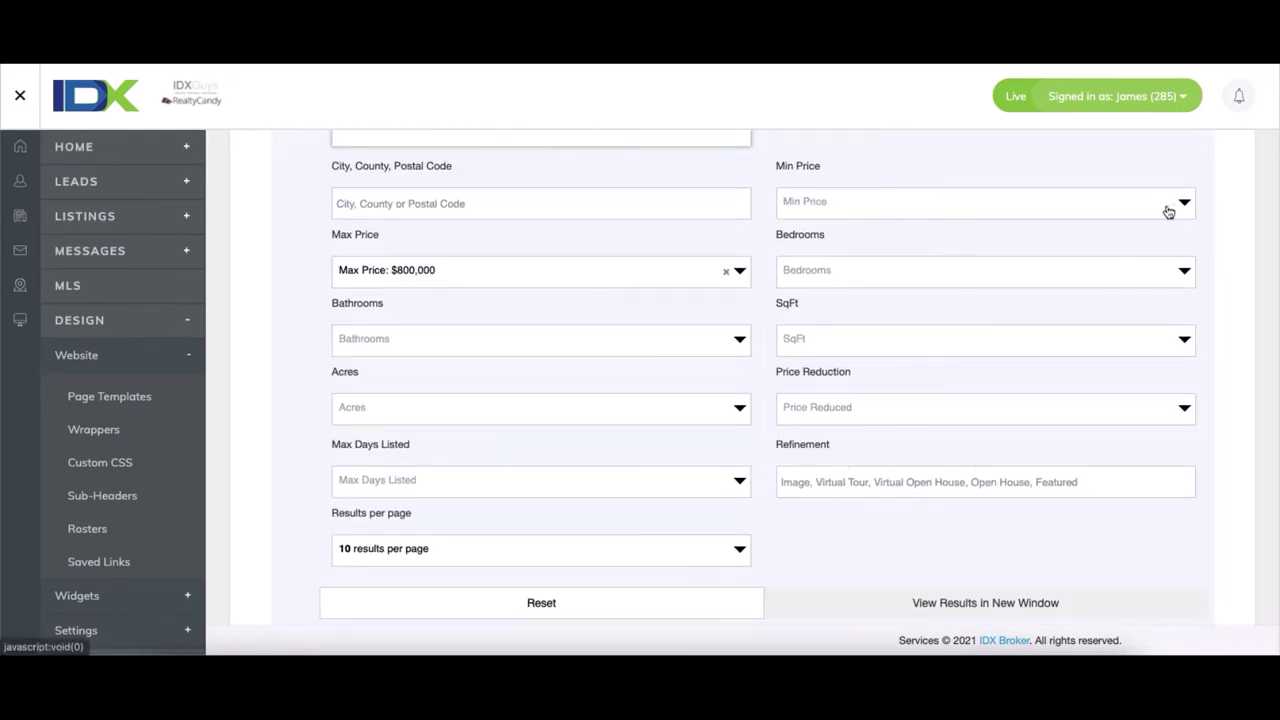
{"action": "left_click", "coordinate": [726, 271]}
{"action": "left_click", "coordinate": [823, 482]}
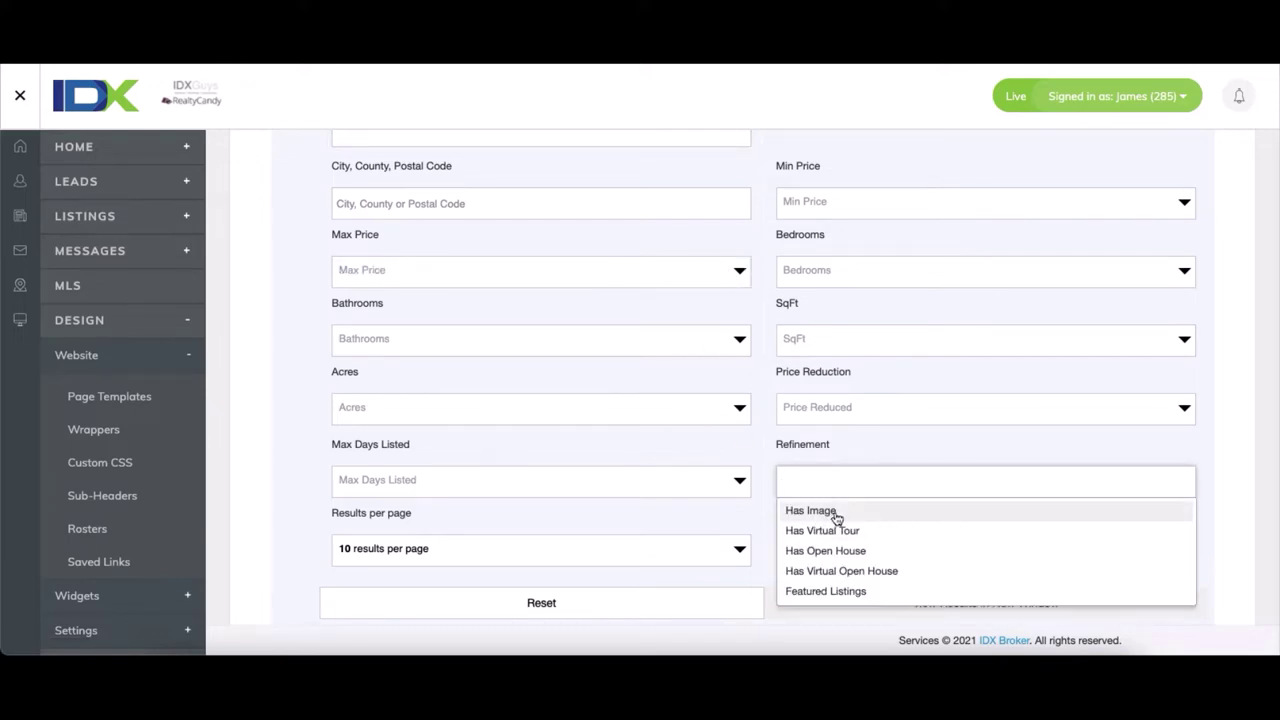
{"action": "left_click", "coordinate": [836, 512]}
{"action": "scroll", "coordinate": [759, 510], "scroll_direction": "down", "scroll_amount": 7}
Set Newest Listings to 5 listings opening in a new window, build it, and select its code.
{"action": "left_click", "coordinate": [408, 460]}
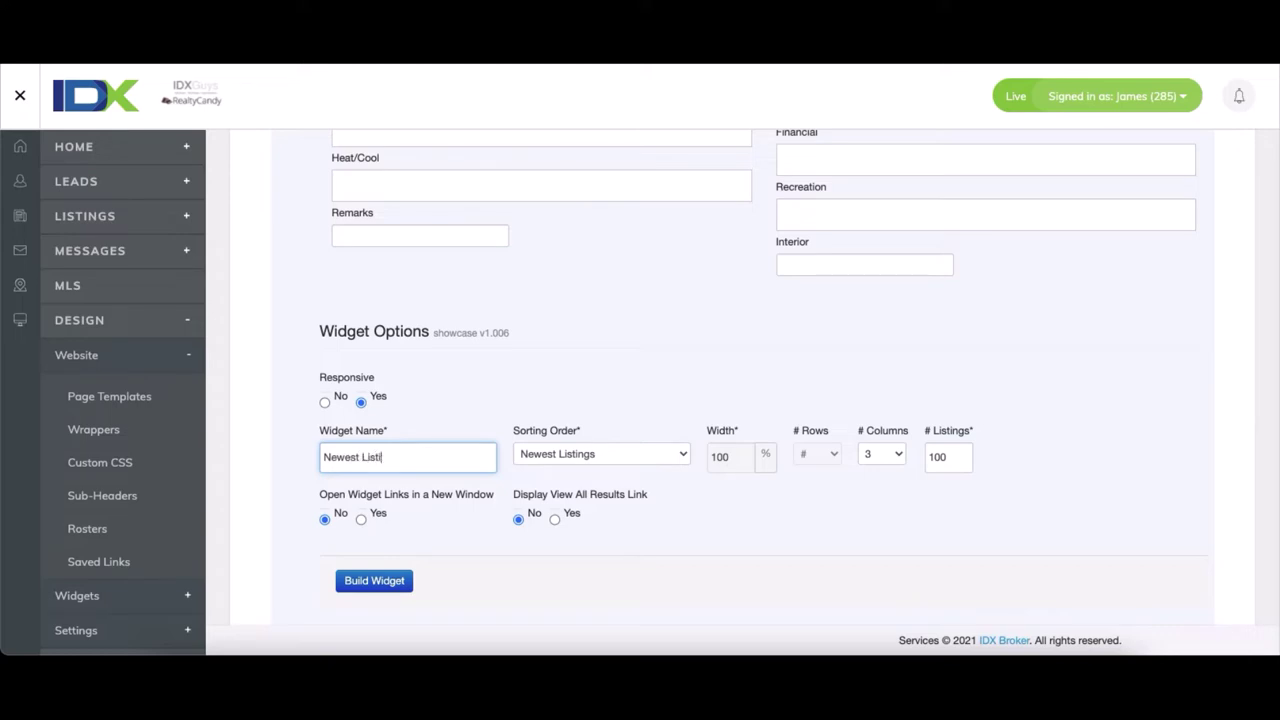
{"action": "left_click", "coordinate": [951, 459]}
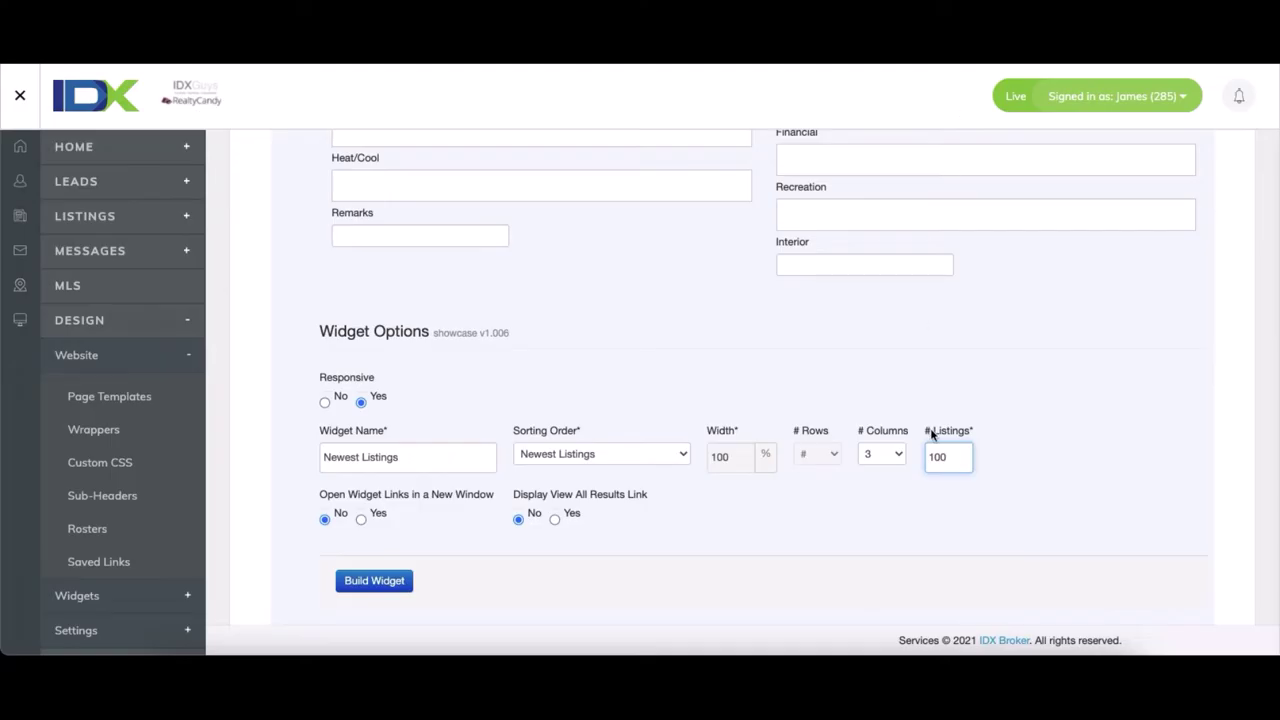
{"action": "key", "text": "BackSpace"}
{"action": "left_click", "coordinate": [361, 519]}
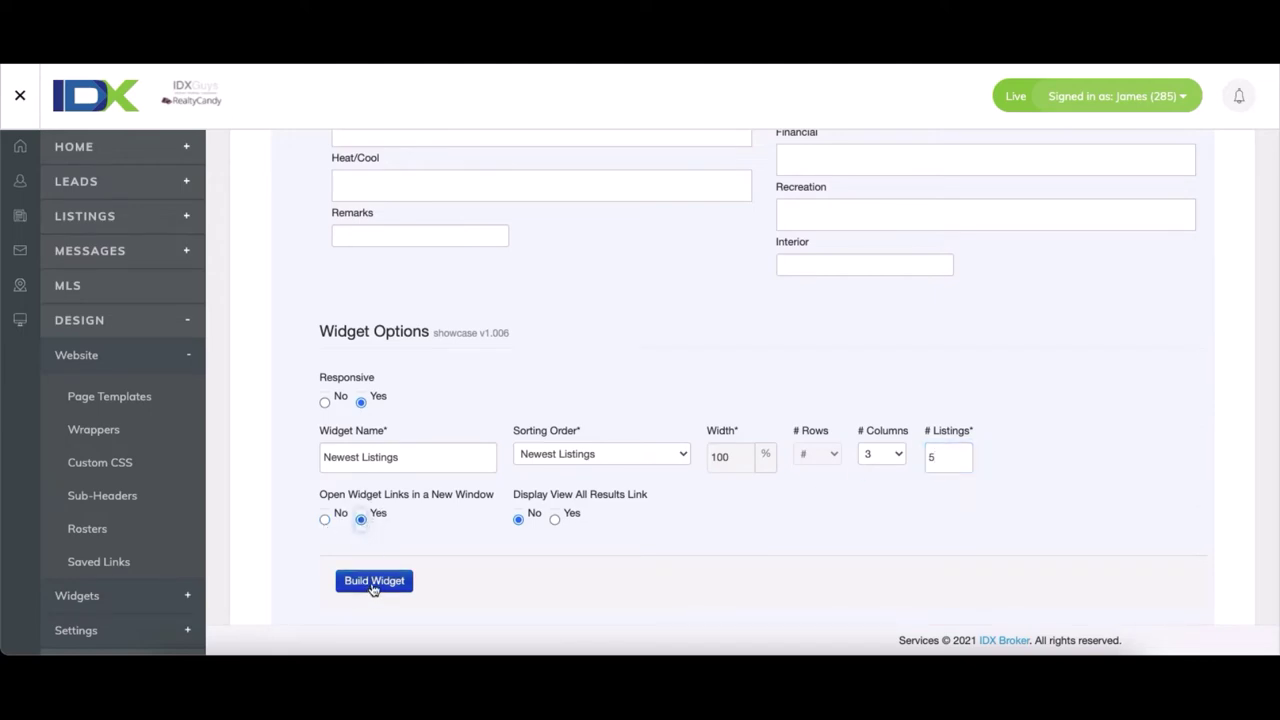
{"action": "left_click", "coordinate": [372, 583]}
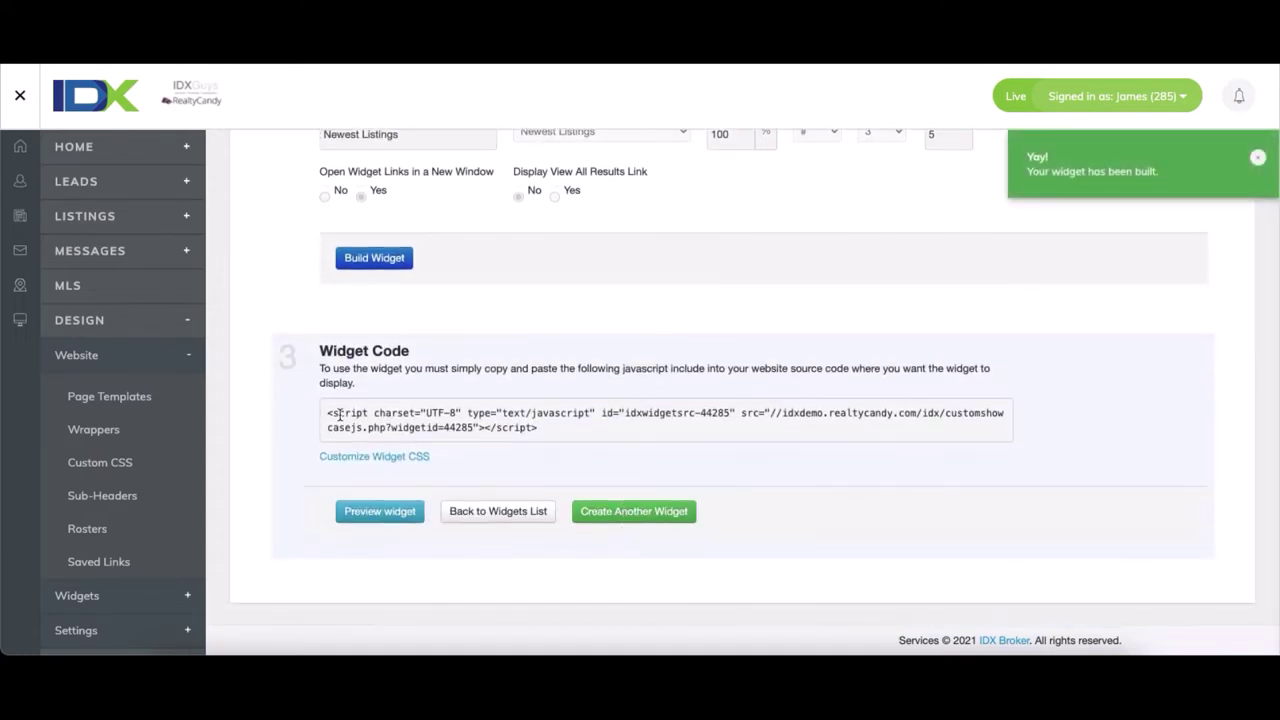
{"action": "left_click_drag", "start_coordinate": [327, 413], "coordinate": [543, 431]}
{"action": "key", "text": "ctrl+c"}
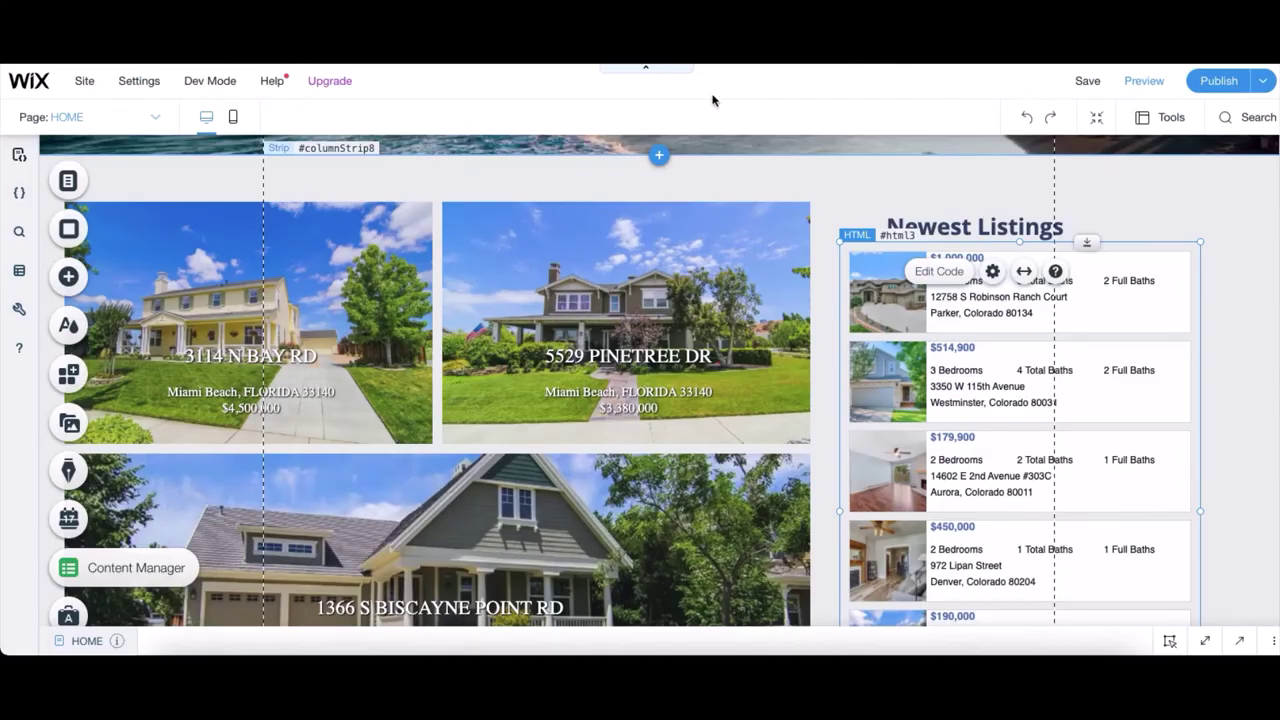
Paste the widget 44285 script over the listings embed's old script tag and copy the whole code.
{"action": "left_click", "coordinate": [938, 272]}
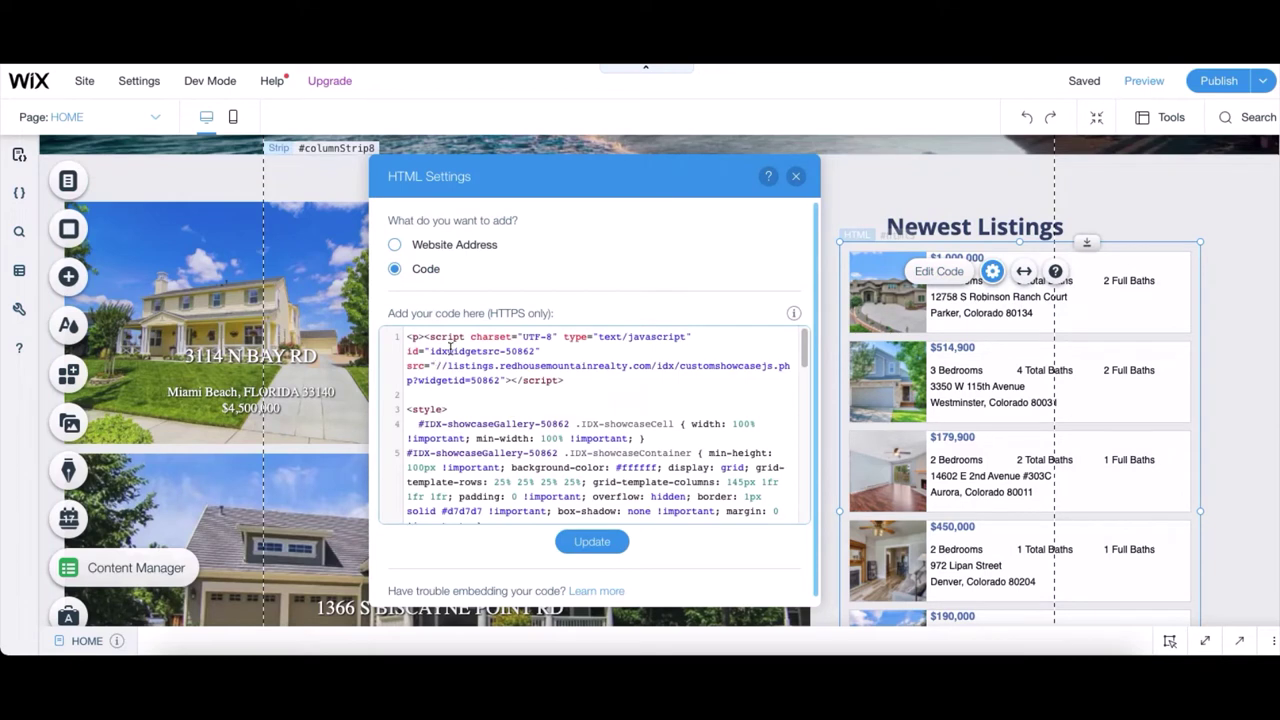
{"action": "left_click_drag", "start_coordinate": [424, 338], "coordinate": [566, 382]}
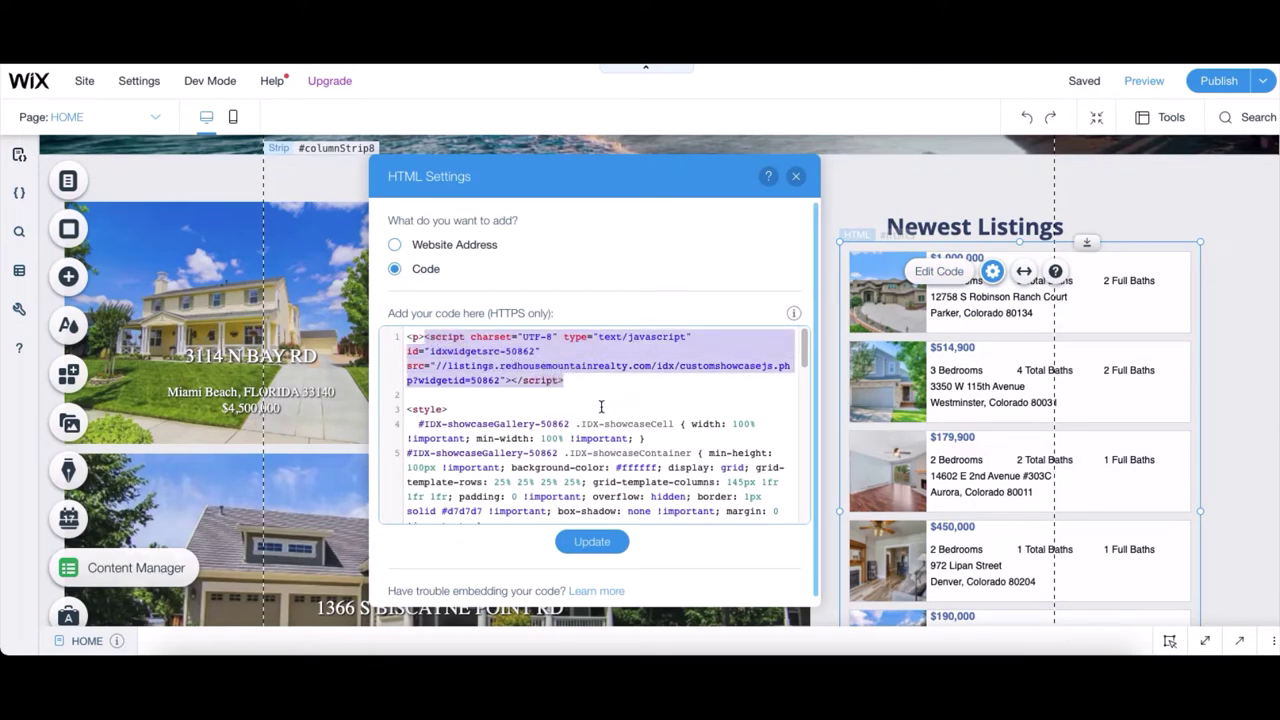
{"action": "key", "text": "ctrl+v"}
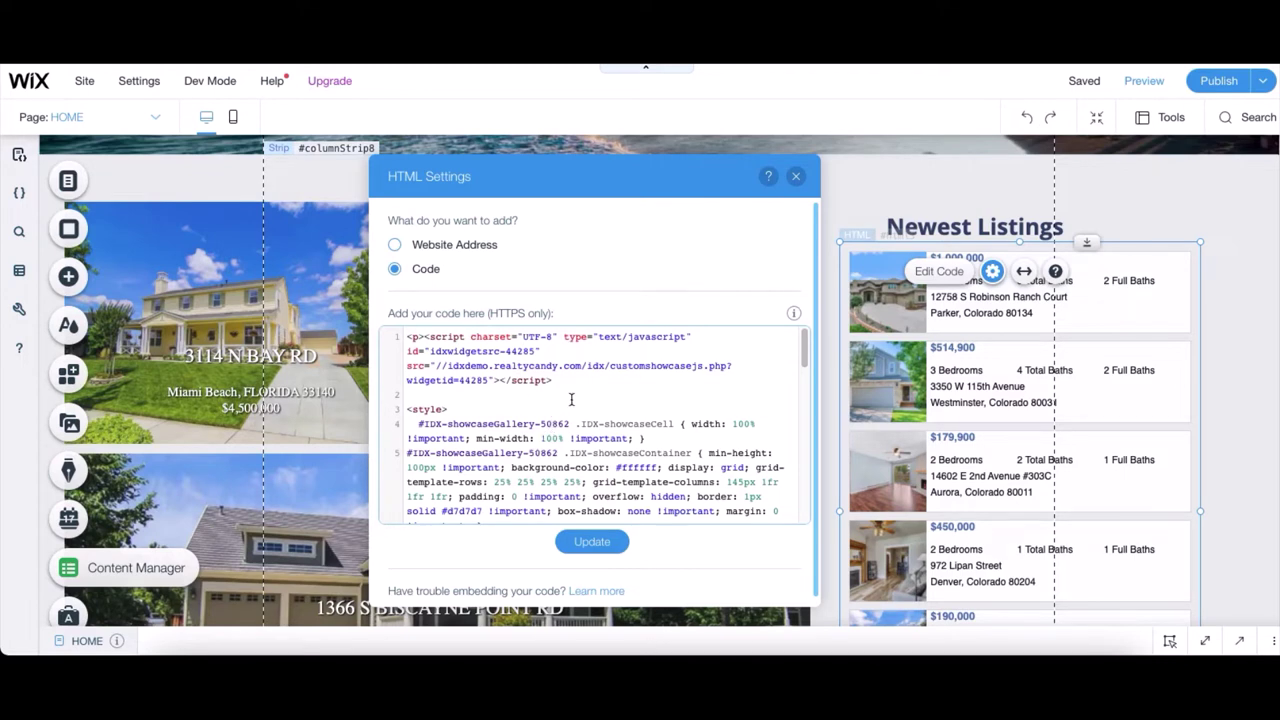
{"action": "key", "text": "ctrl+a"}
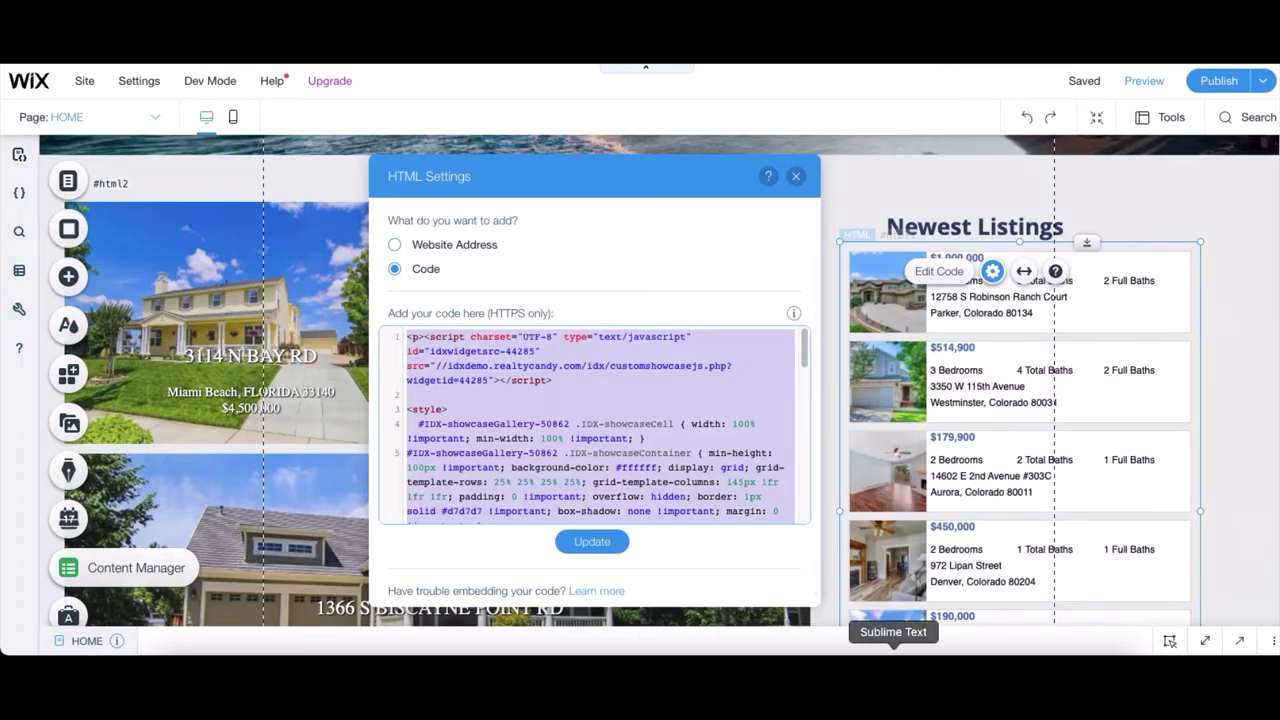
{"action": "left_click", "coordinate": [893, 648]}
Paste the Wix embed code into a new Sublime Text file and copy the old widget id 50862.
{"action": "key", "text": "ctrl+n"}
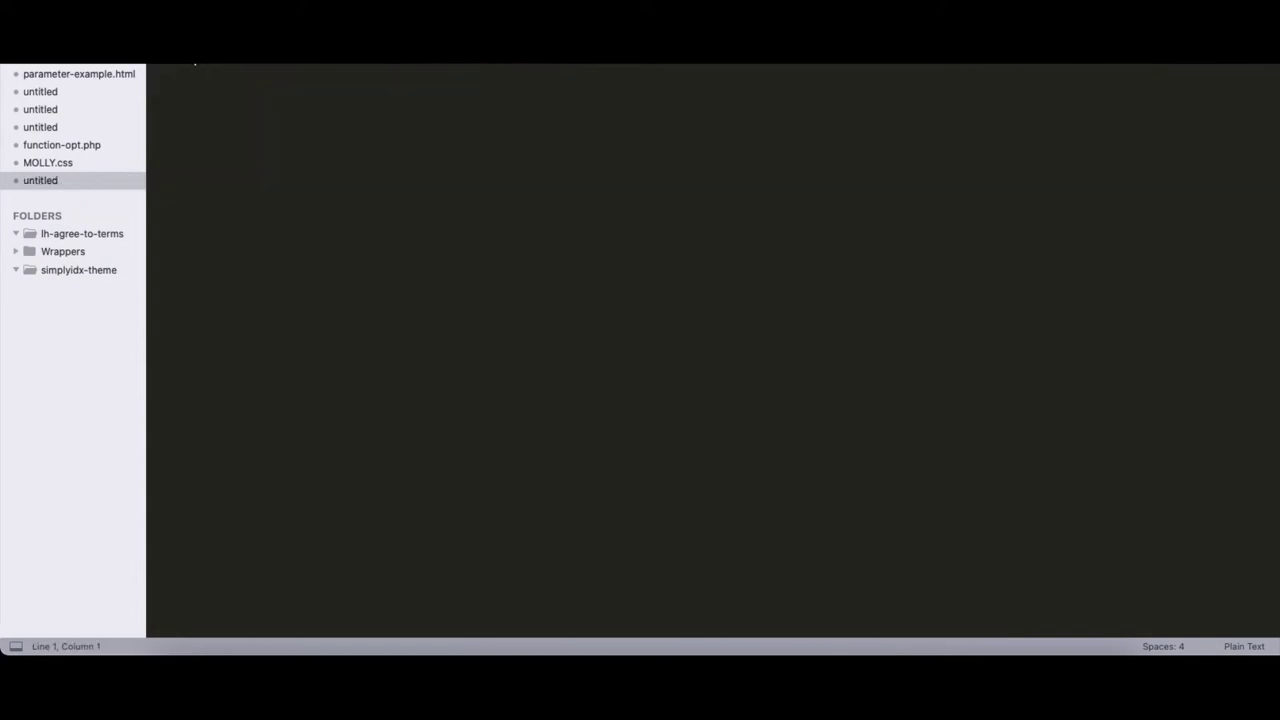
{"action": "key", "text": "ctrl+v"}
{"action": "scroll", "coordinate": [806, 430], "scroll_direction": "up", "scroll_amount": 10}
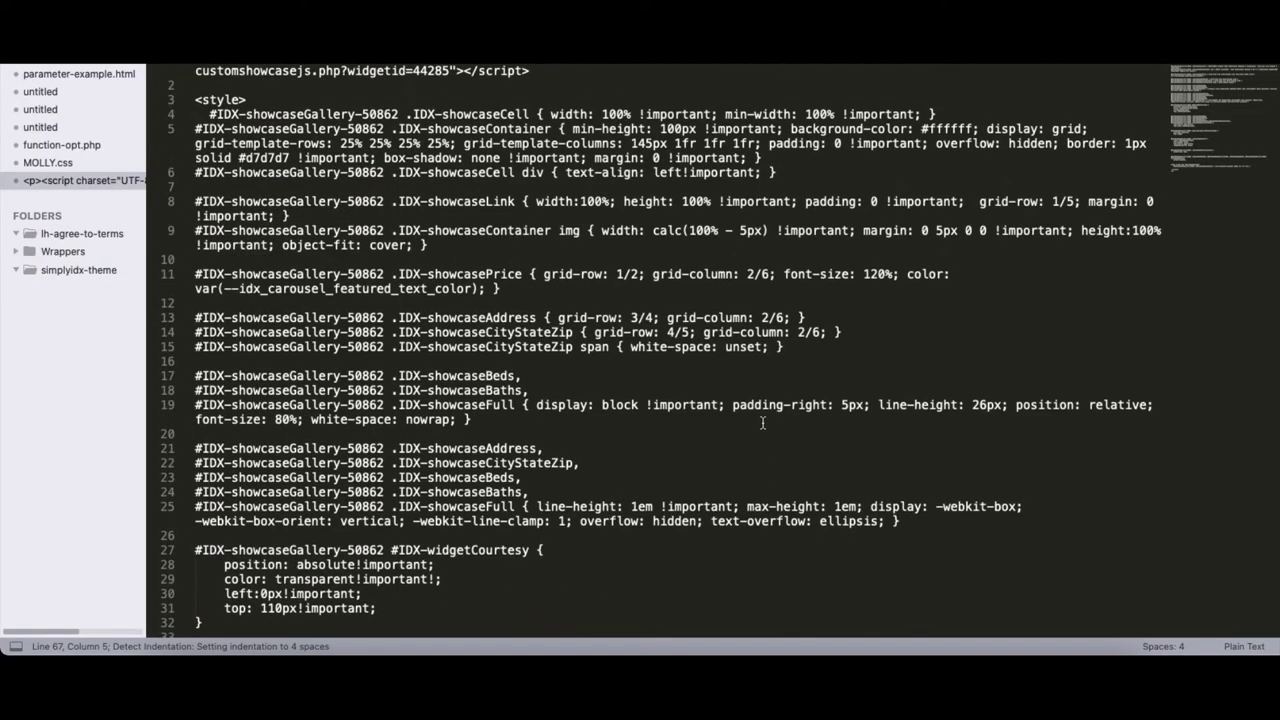
{"action": "double_click", "coordinate": [390, 115]}
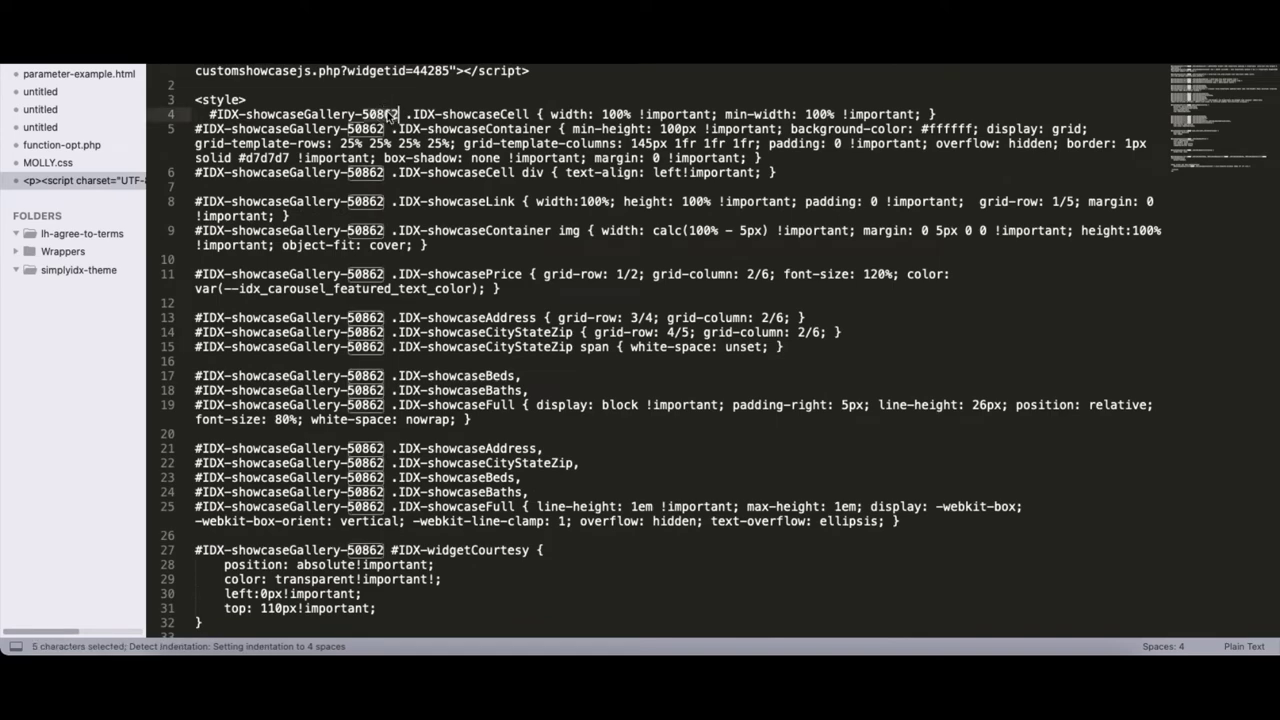
{"action": "key", "text": "super+c"}
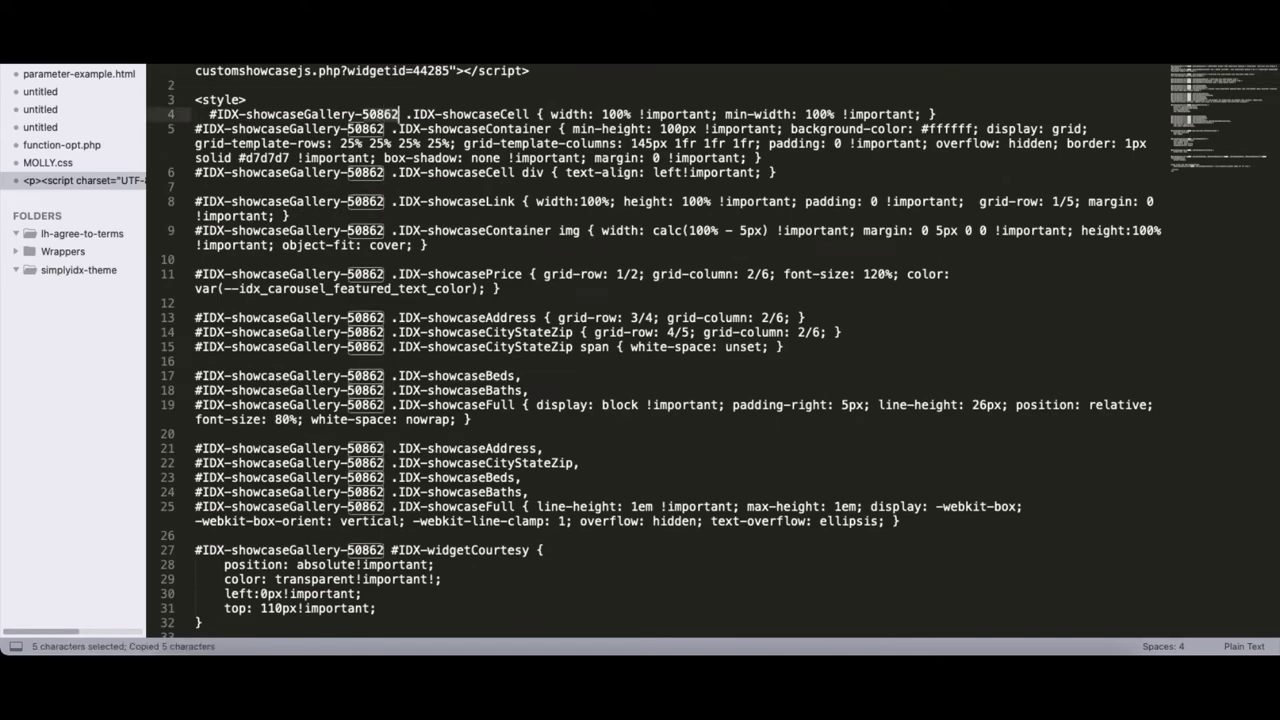
Replace all 30 occurrences of 50862 with 44285, then copy the entire edited code.
{"action": "left_click", "coordinate": [282, 94]}
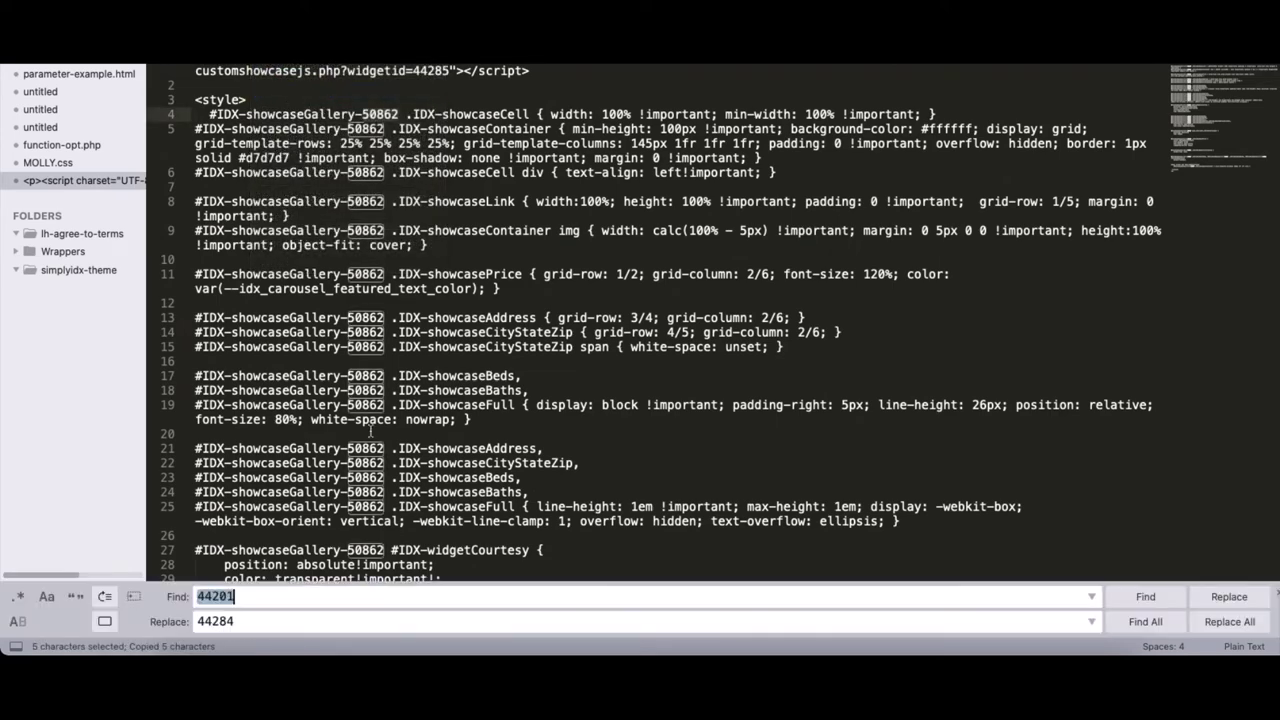
{"action": "key", "text": "super+v"}
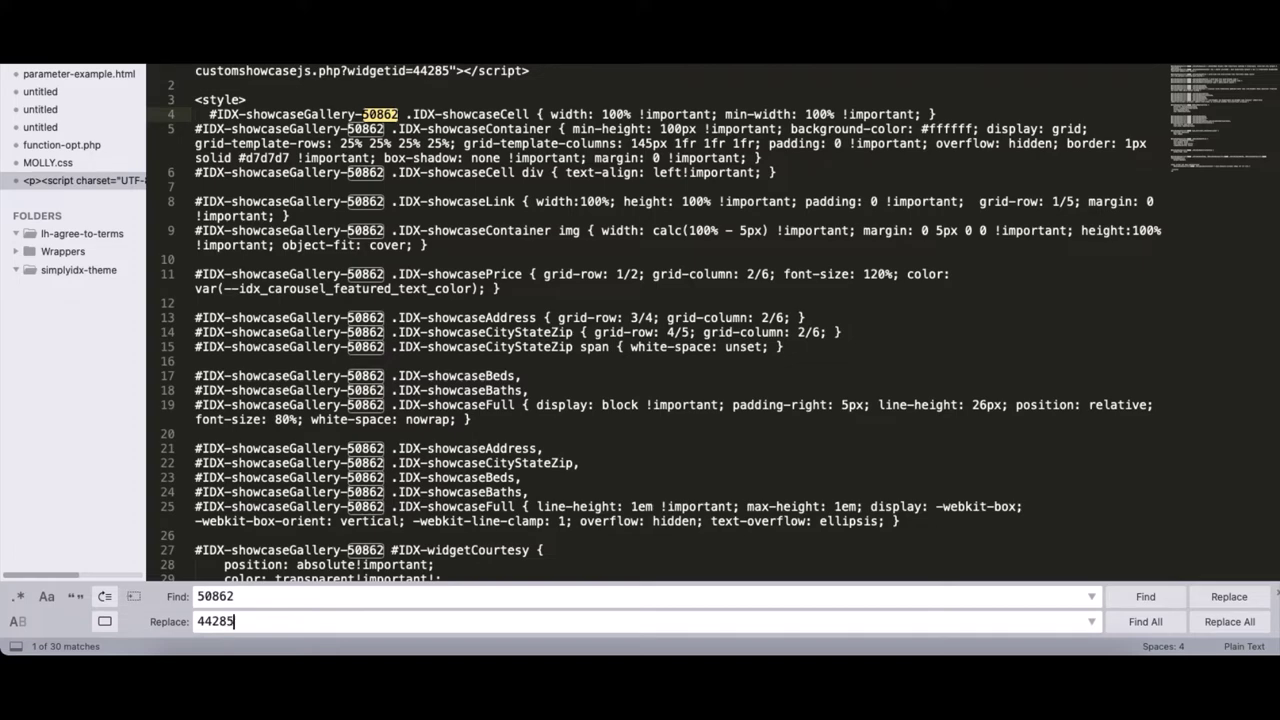
{"action": "left_click", "coordinate": [1208, 621]}
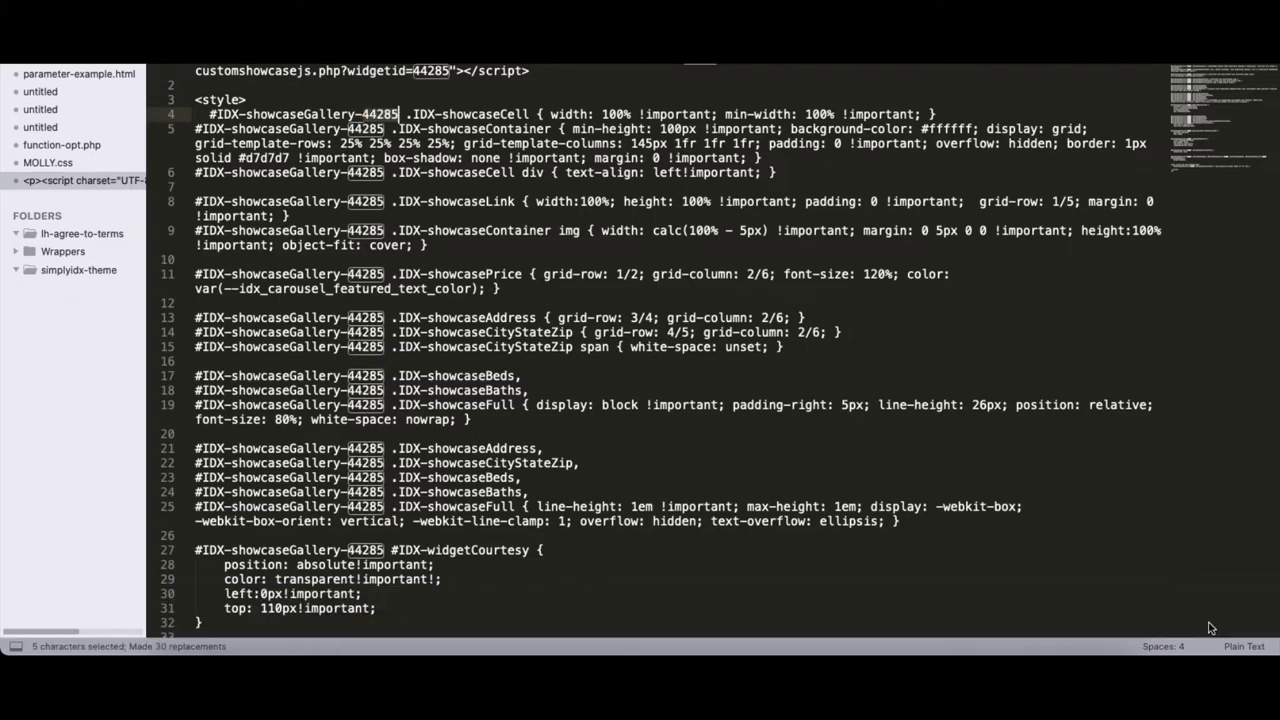
{"action": "left_click", "coordinate": [892, 479]}
{"action": "key", "text": "super+a"}
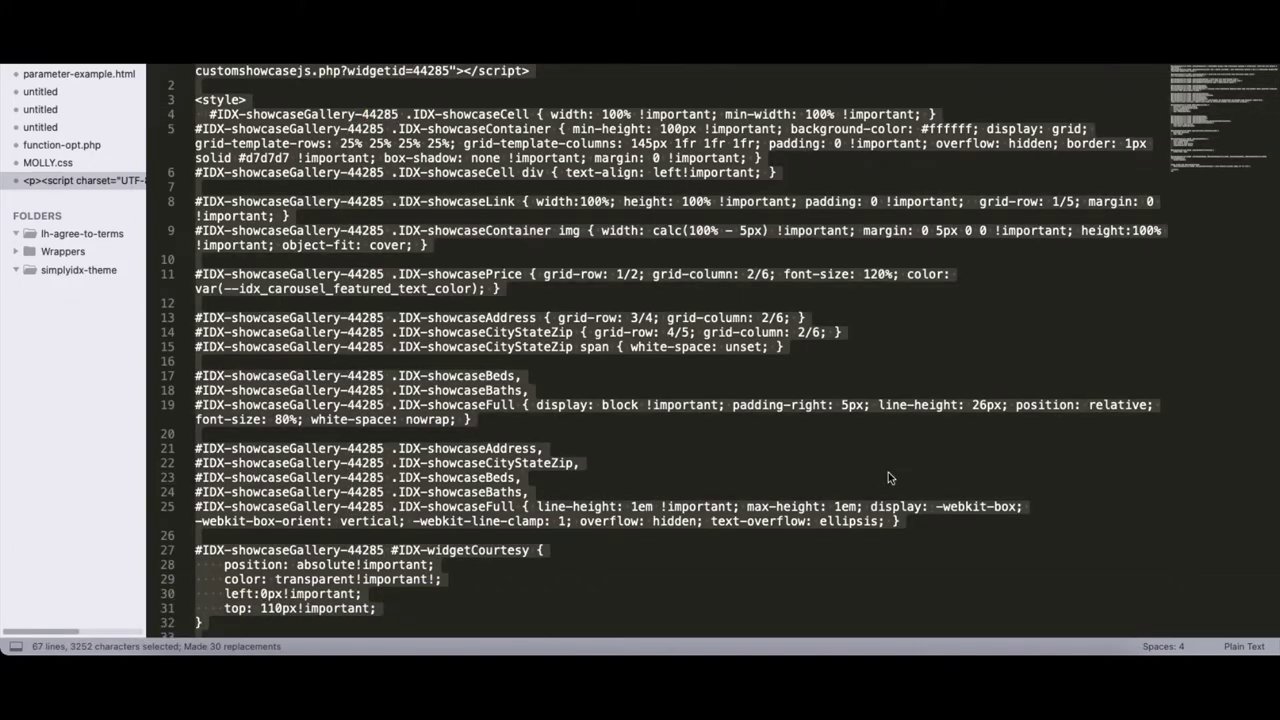
{"action": "key", "text": "super+c"}
Swap the Wix listings embed for the edited widget 44285 code, update it, and close the settings.
{"action": "key", "text": "super+Tab"}
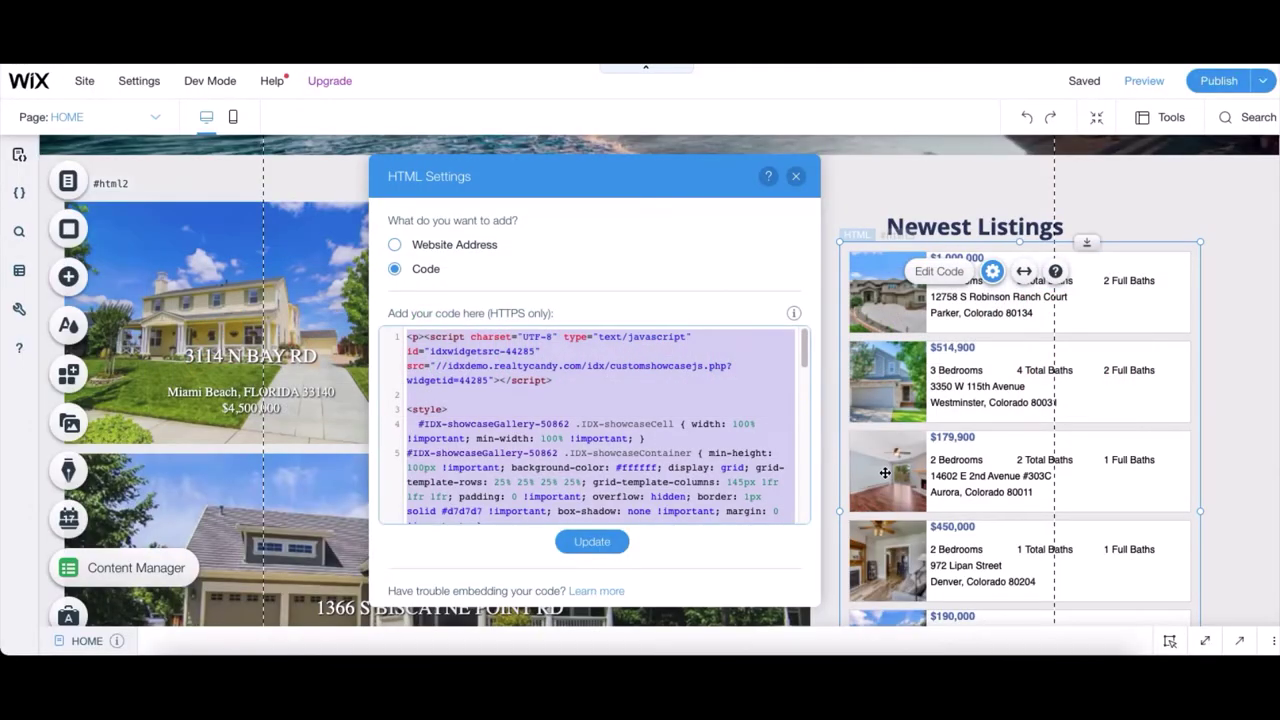
{"action": "key", "text": "BackSpace"}
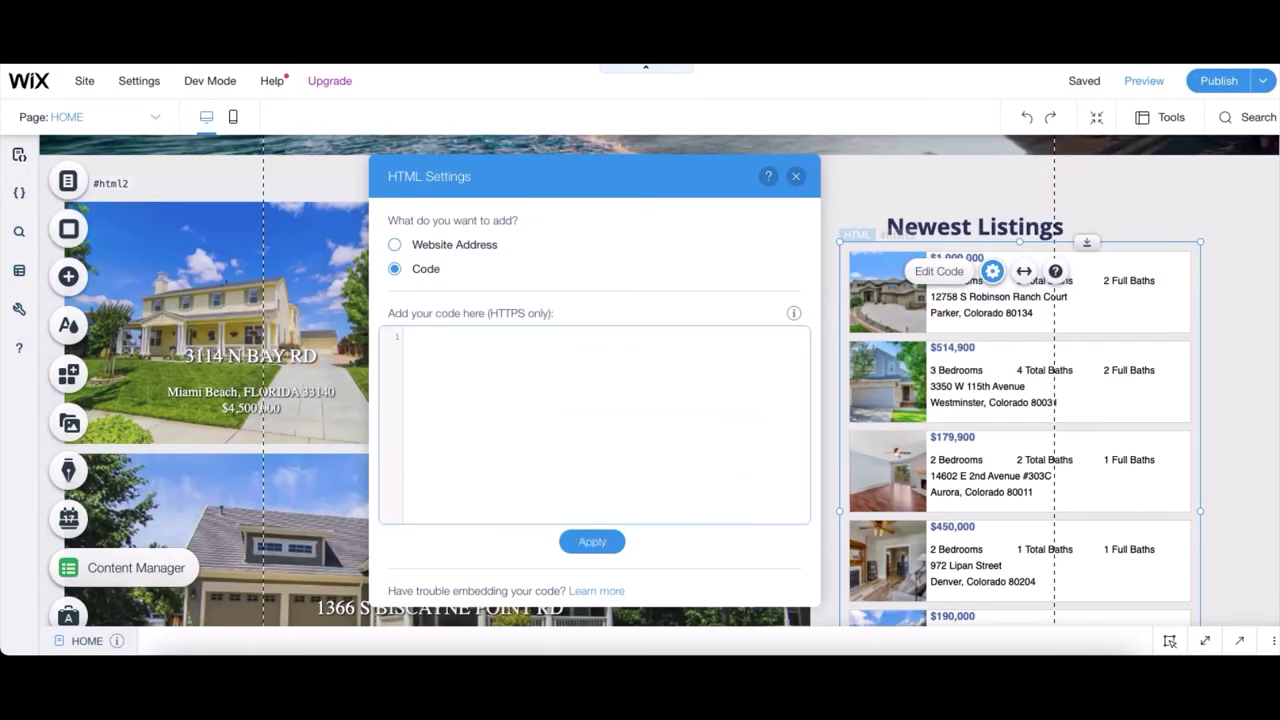
{"action": "key", "text": "super+v"}
{"action": "left_click", "coordinate": [584, 545]}
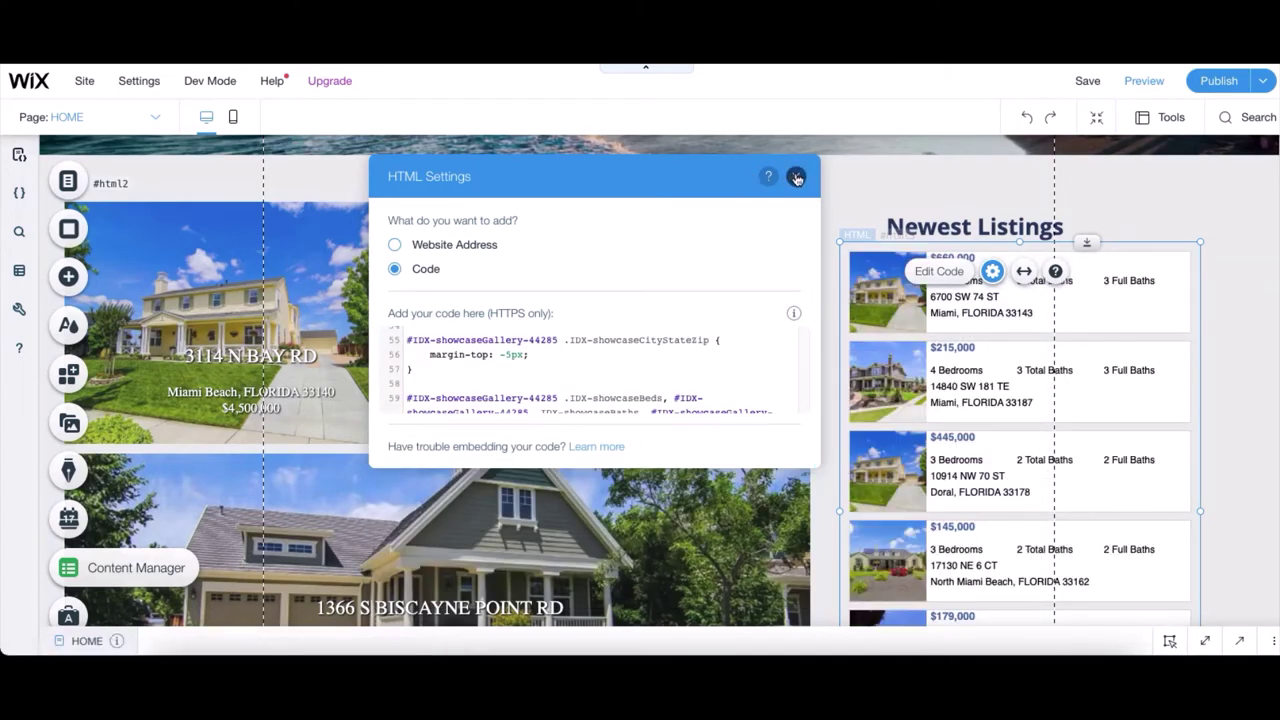
{"action": "left_click", "coordinate": [796, 177]}
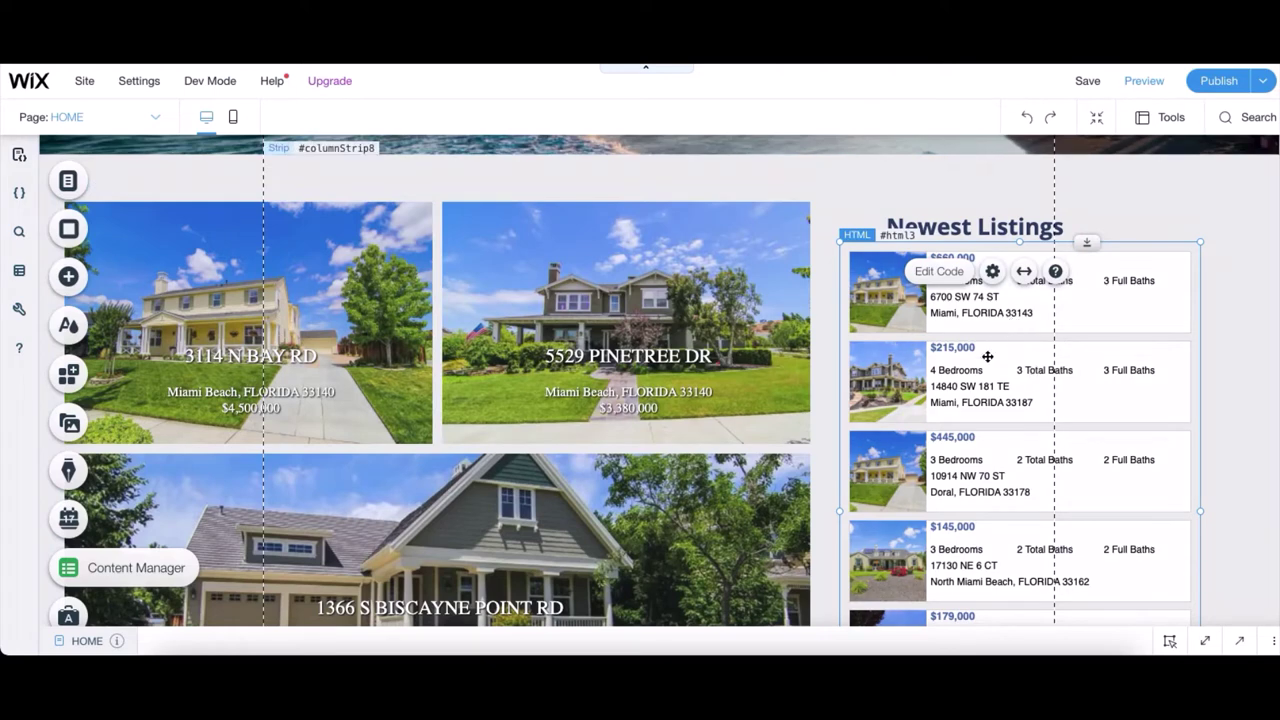
{"action": "scroll", "coordinate": [977, 370], "scroll_direction": "down", "scroll_amount": 3}
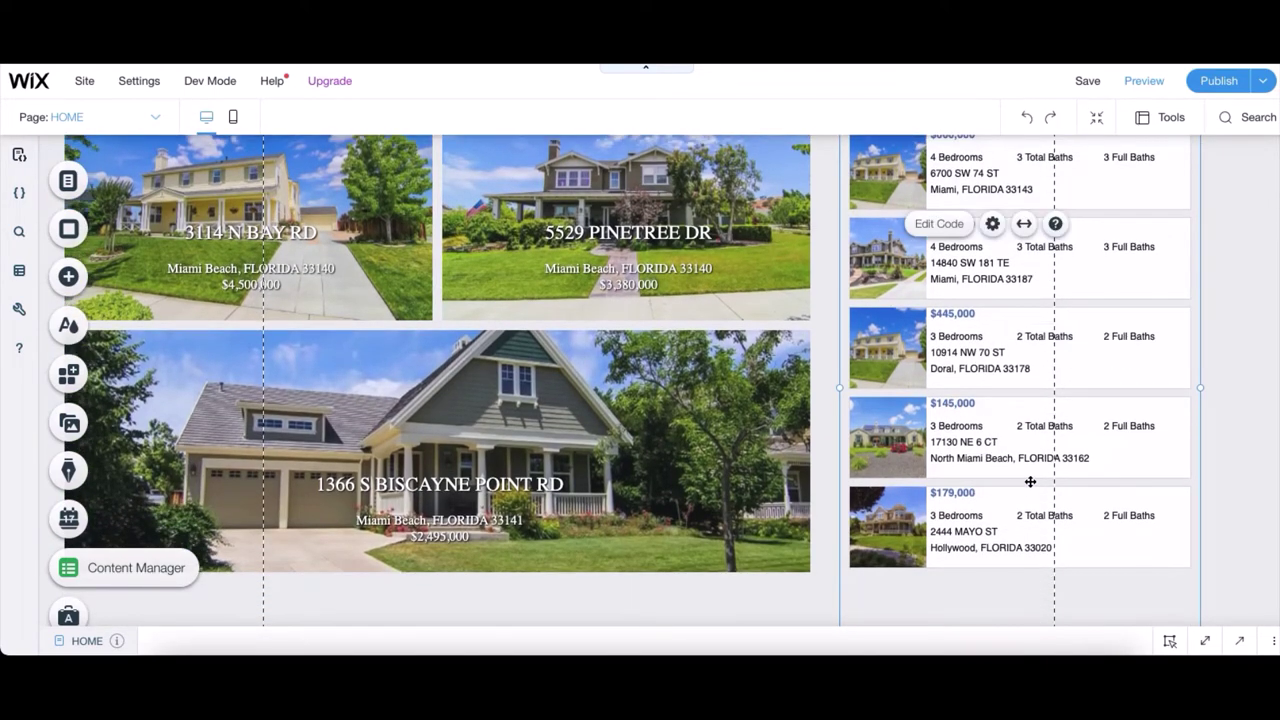
{"action": "scroll", "coordinate": [675, 448], "scroll_direction": "down", "scroll_amount": 4}
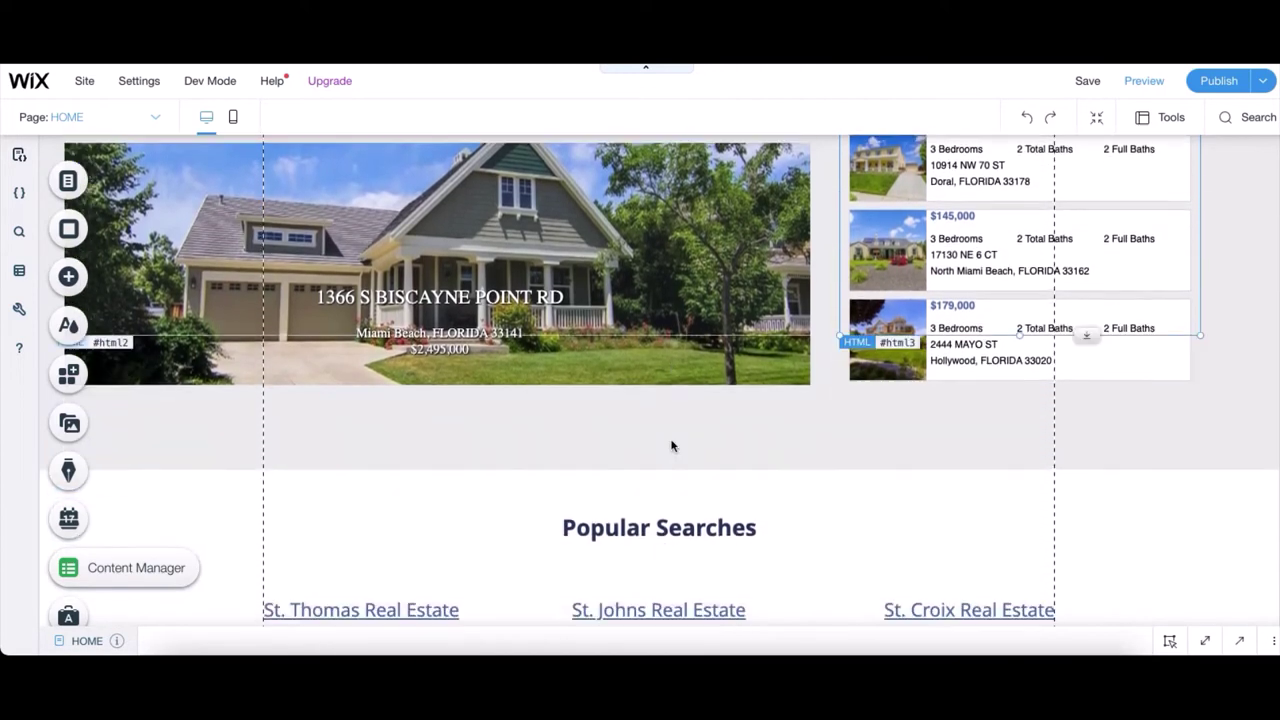
{"action": "scroll", "coordinate": [672, 446], "scroll_direction": "down", "scroll_amount": 4}
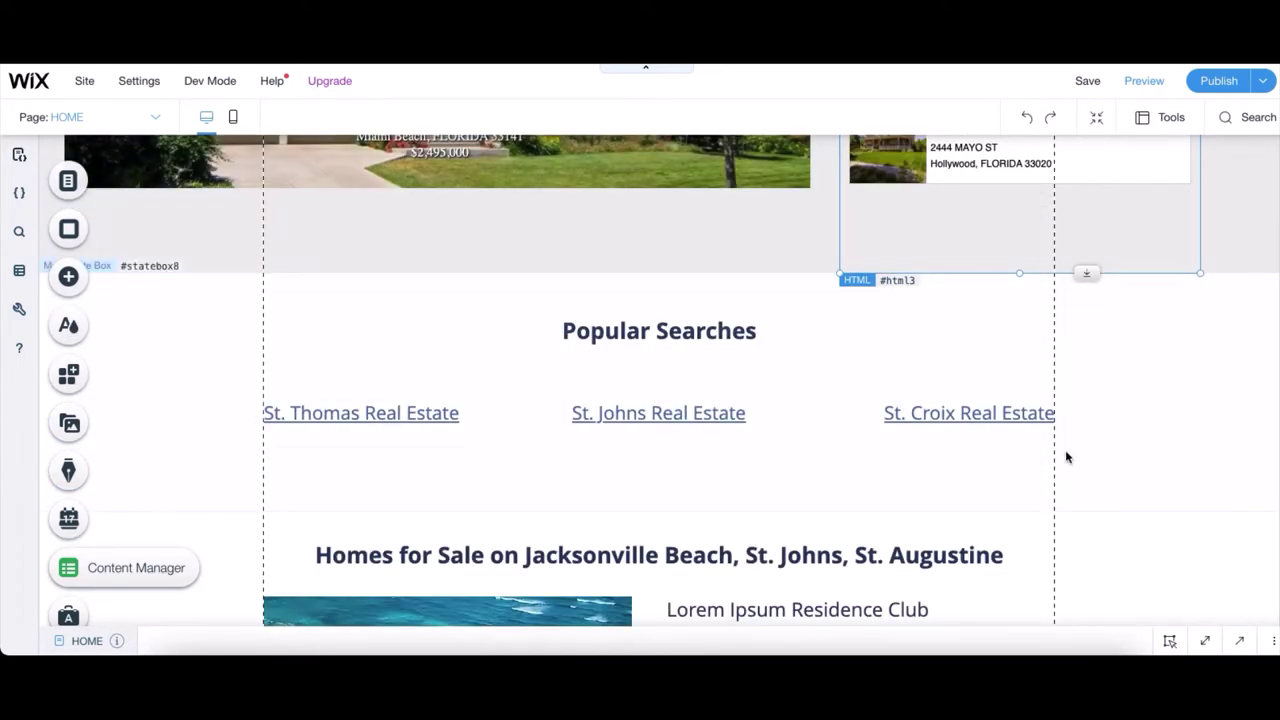
{"action": "scroll", "coordinate": [1060, 460], "scroll_direction": "down", "scroll_amount": 2}
{"action": "scroll", "coordinate": [1058, 463], "scroll_direction": "down", "scroll_amount": 1}
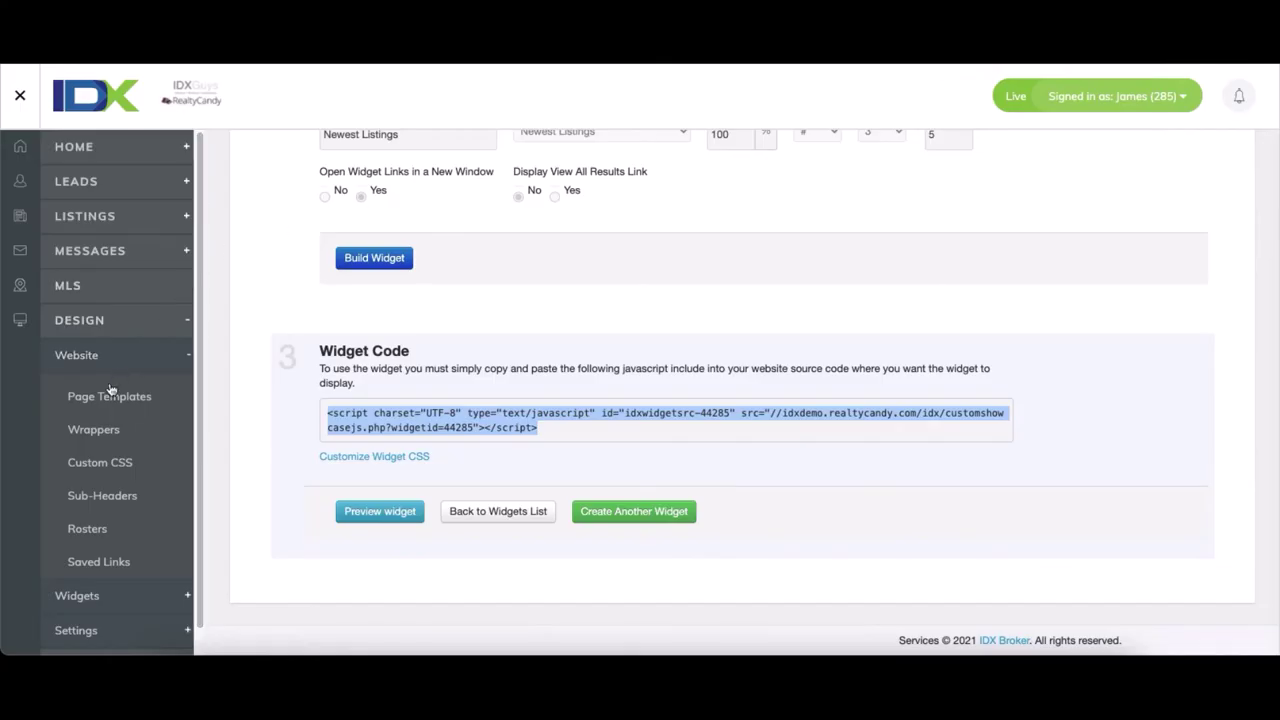
Start a new saved link based on Advanced Search, limited to status A listings.
{"action": "left_click", "coordinate": [98, 563]}
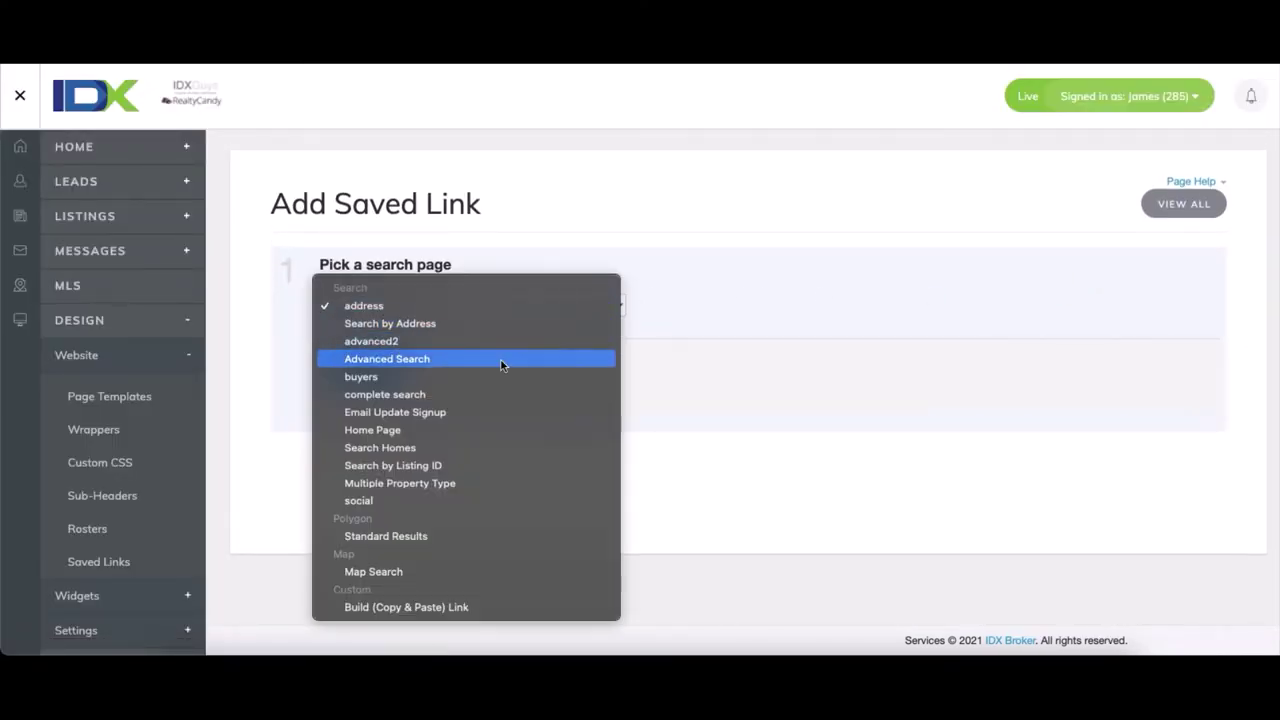
{"action": "left_click", "coordinate": [497, 367]}
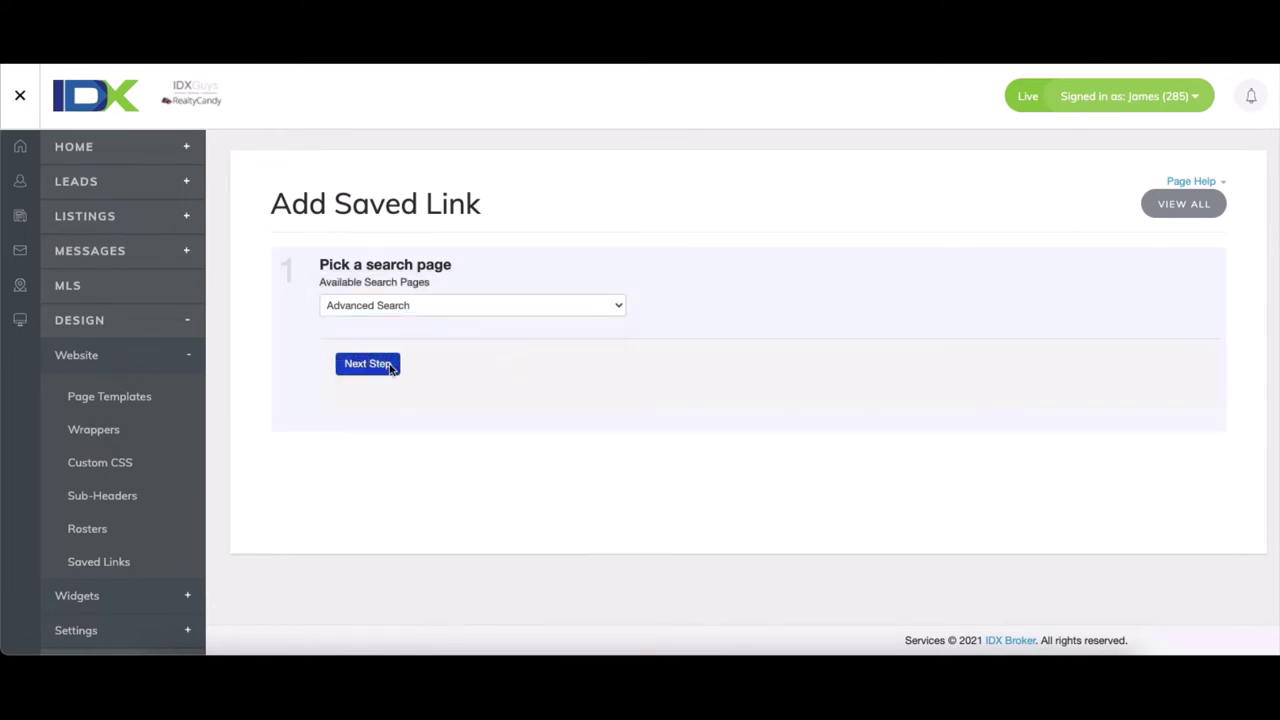
{"action": "left_click", "coordinate": [367, 364]}
{"action": "scroll", "coordinate": [491, 380], "scroll_direction": "down", "scroll_amount": 3}
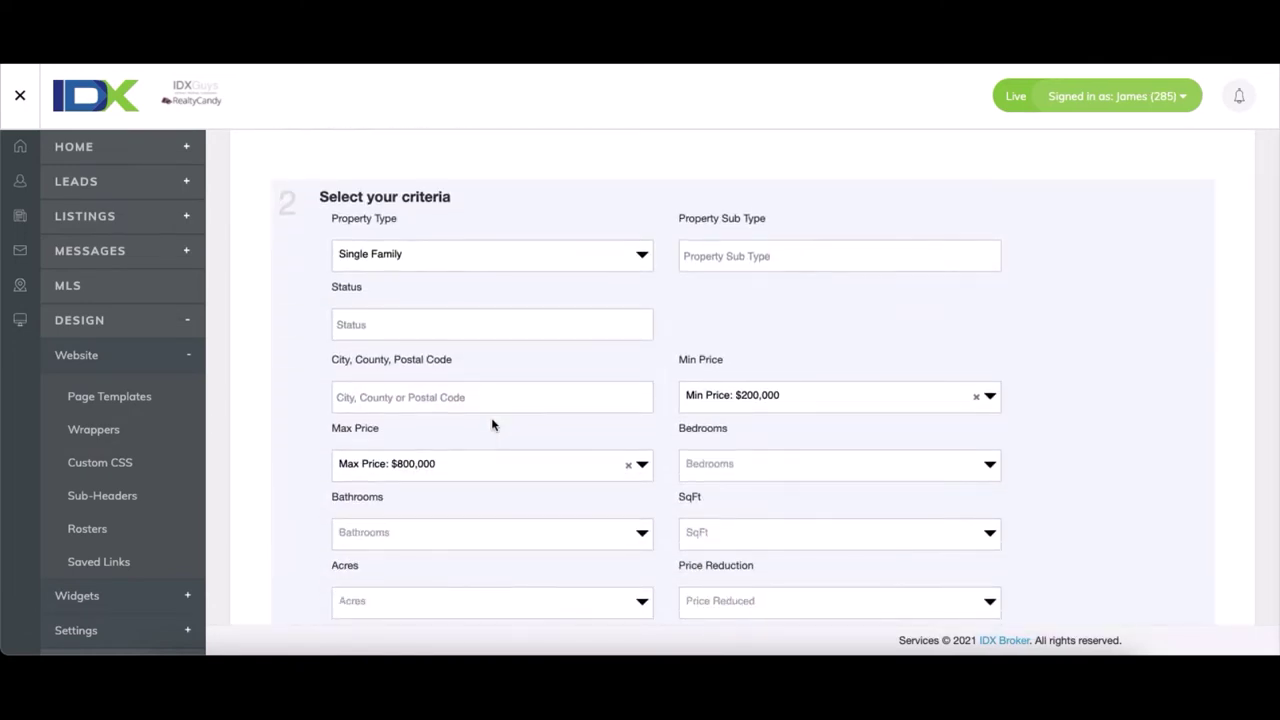
{"action": "left_click", "coordinate": [500, 330]}
{"action": "left_click", "coordinate": [480, 358]}
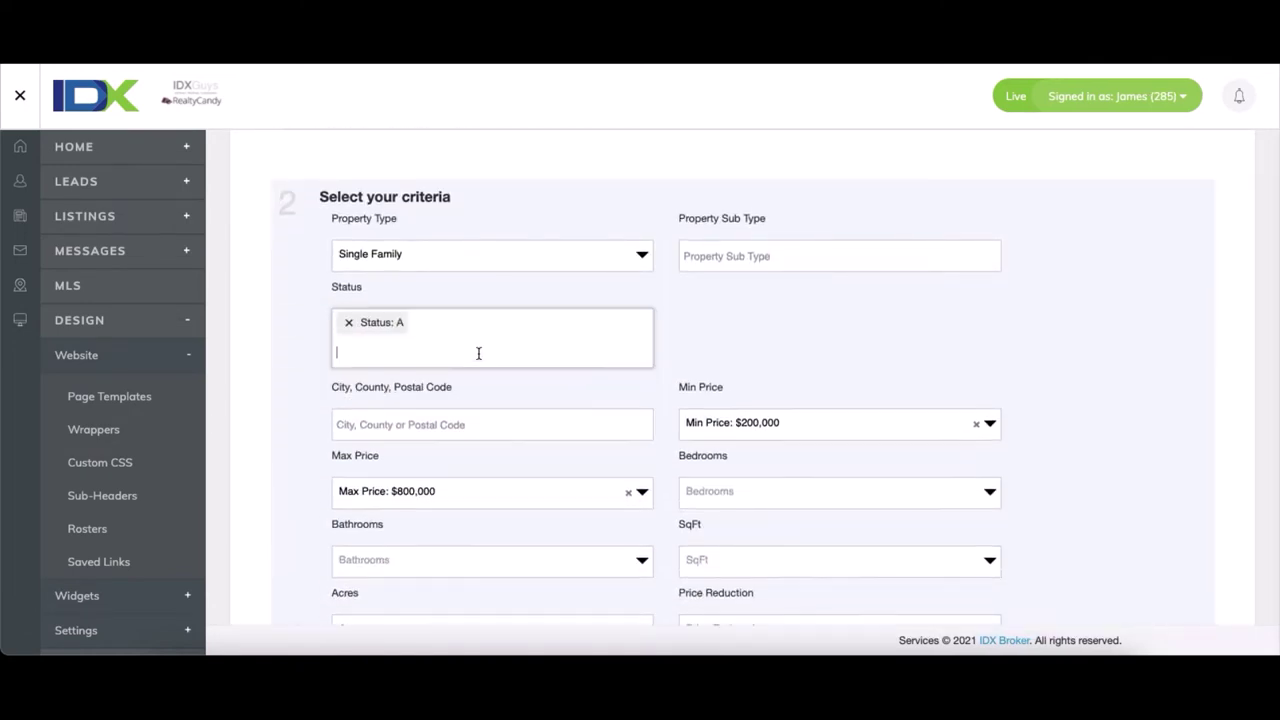
Set the city to Coral Gables and remove the minimum and $800,000 maximum price limits.
{"action": "left_click", "coordinate": [491, 431]}
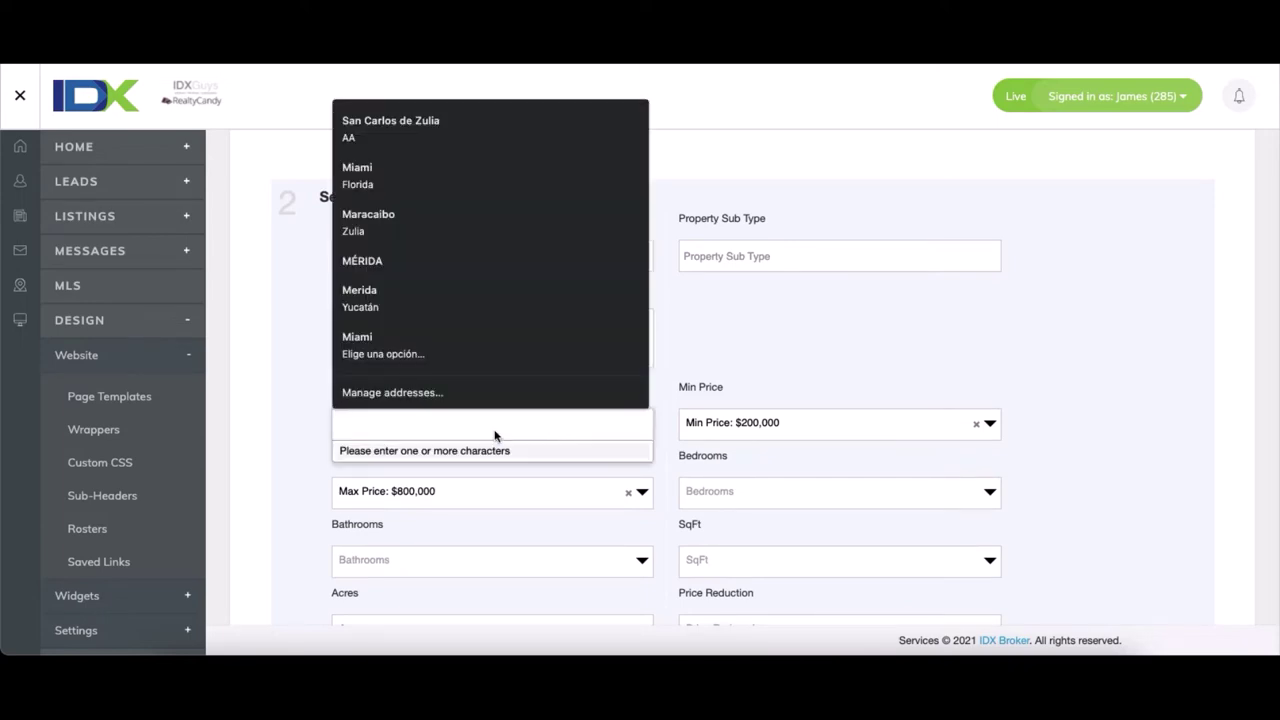
{"action": "type", "text": "Cora"}
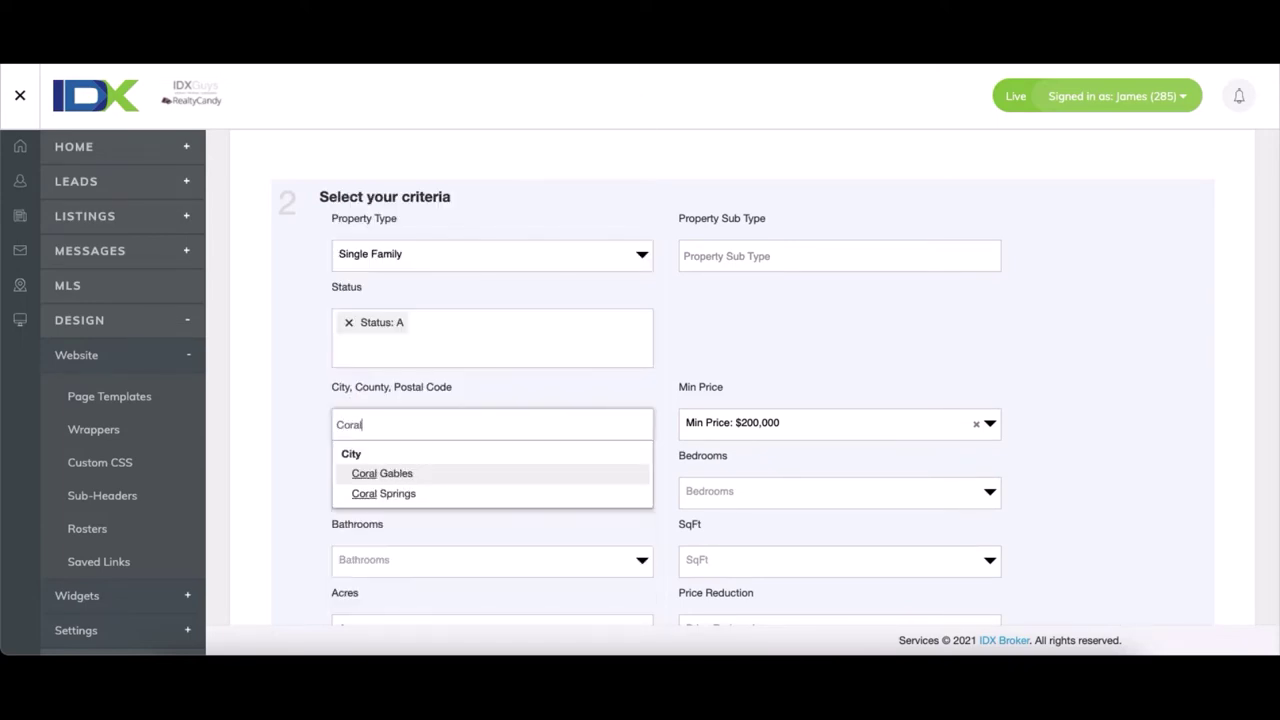
{"action": "type", "text": "l"}
{"action": "left_click", "coordinate": [418, 476]}
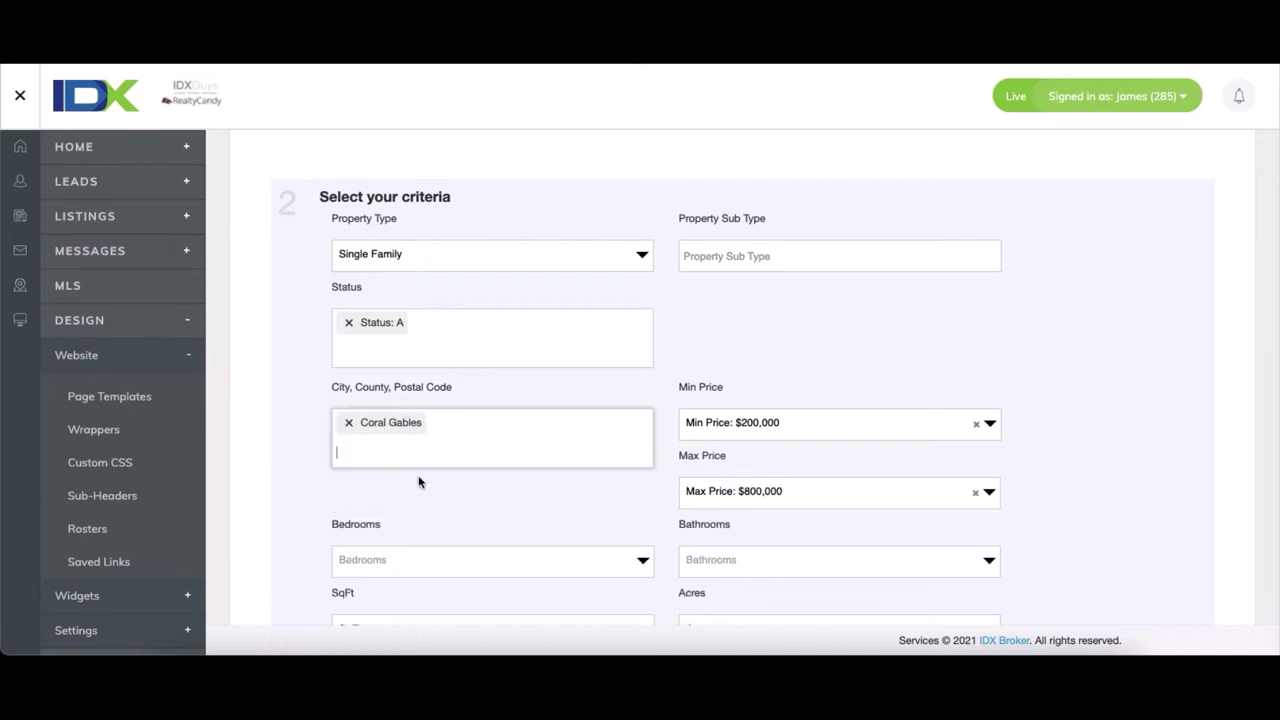
{"action": "left_click", "coordinate": [976, 423]}
{"action": "left_click", "coordinate": [977, 492]}
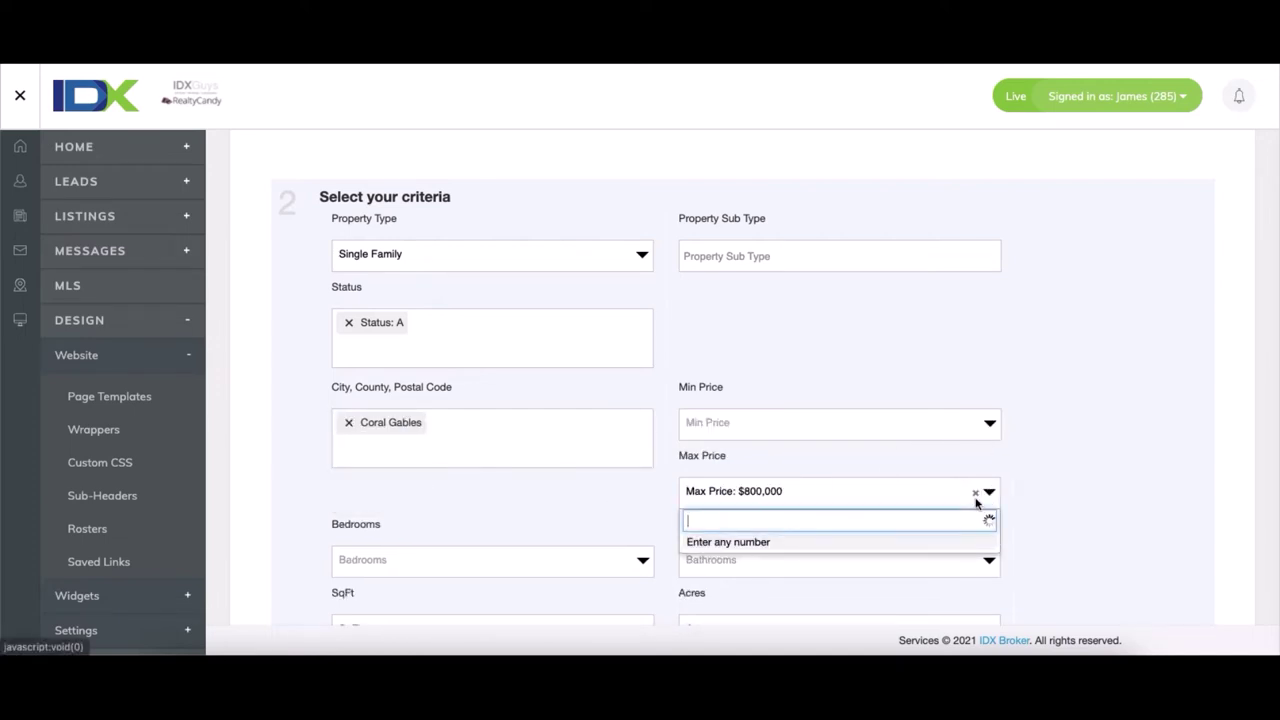
{"action": "left_click", "coordinate": [977, 492]}
{"action": "left_click", "coordinate": [977, 492]}
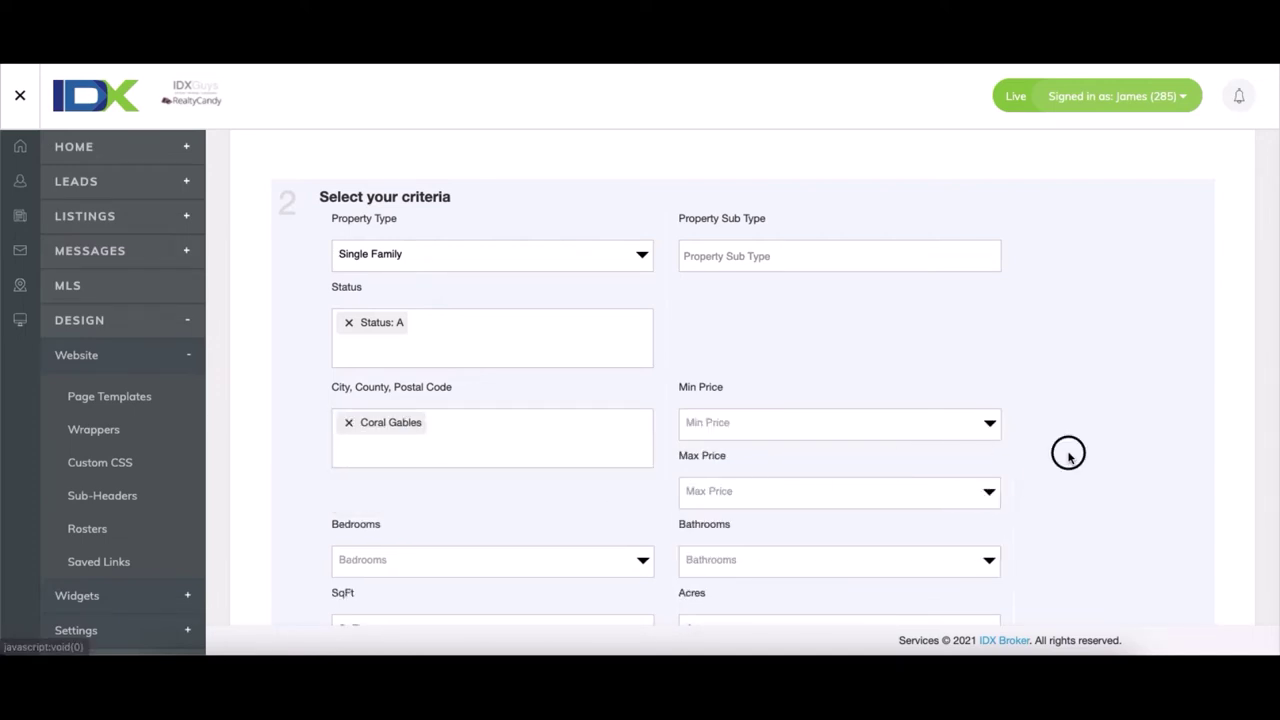
Sort results by Newest Listings and require listings to have an image.
{"action": "scroll", "coordinate": [1068, 467], "scroll_direction": "down", "scroll_amount": 4}
{"action": "scroll", "coordinate": [1068, 467], "scroll_direction": "down", "scroll_amount": 2}
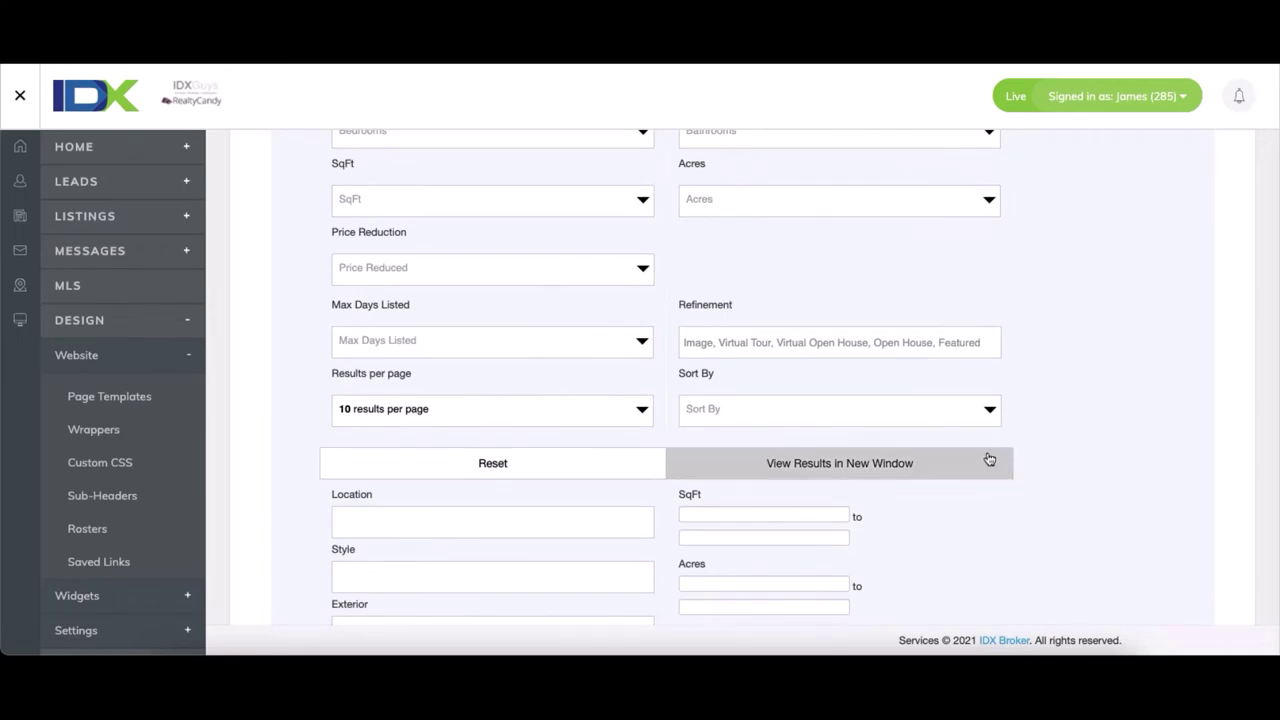
{"action": "left_click", "coordinate": [980, 418]}
{"action": "left_click", "coordinate": [905, 462]}
{"action": "left_click", "coordinate": [869, 351]}
{"action": "left_click", "coordinate": [740, 370]}
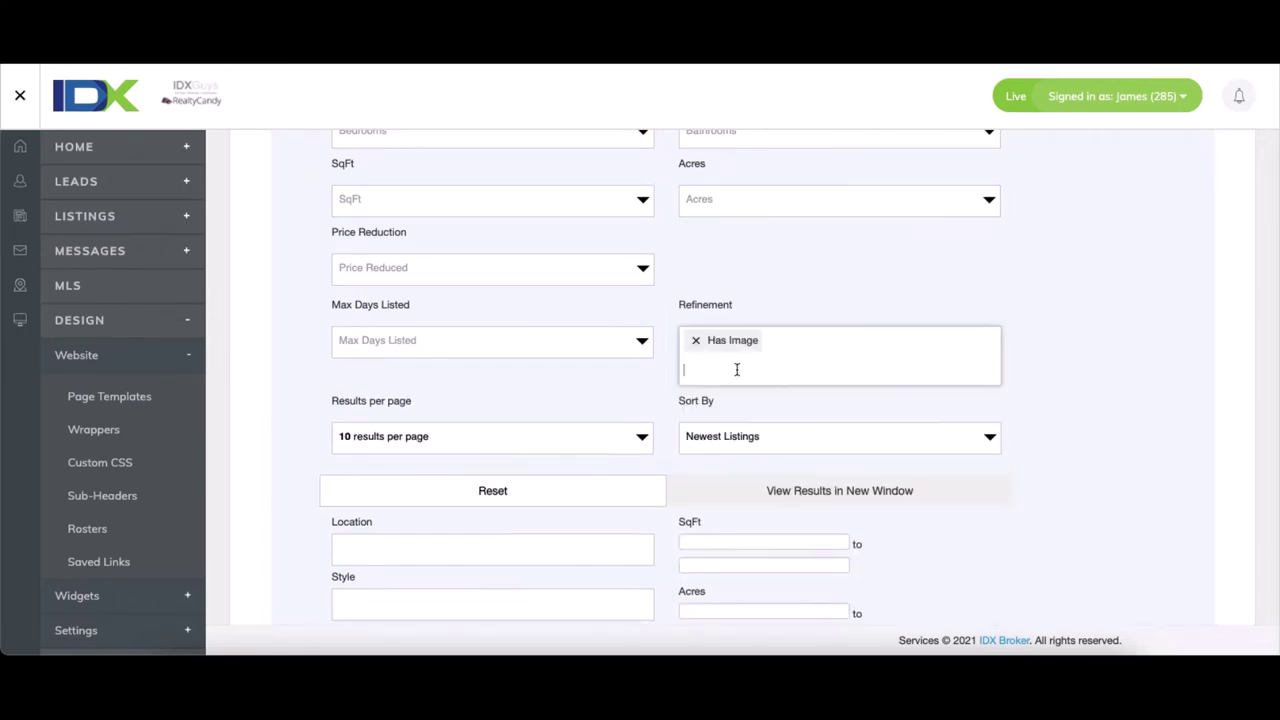
{"action": "left_click", "coordinate": [1045, 434]}
{"action": "scroll", "coordinate": [1046, 454], "scroll_direction": "down", "scroll_amount": 4}
{"action": "scroll", "coordinate": [1046, 454], "scroll_direction": "down", "scroll_amount": 4}
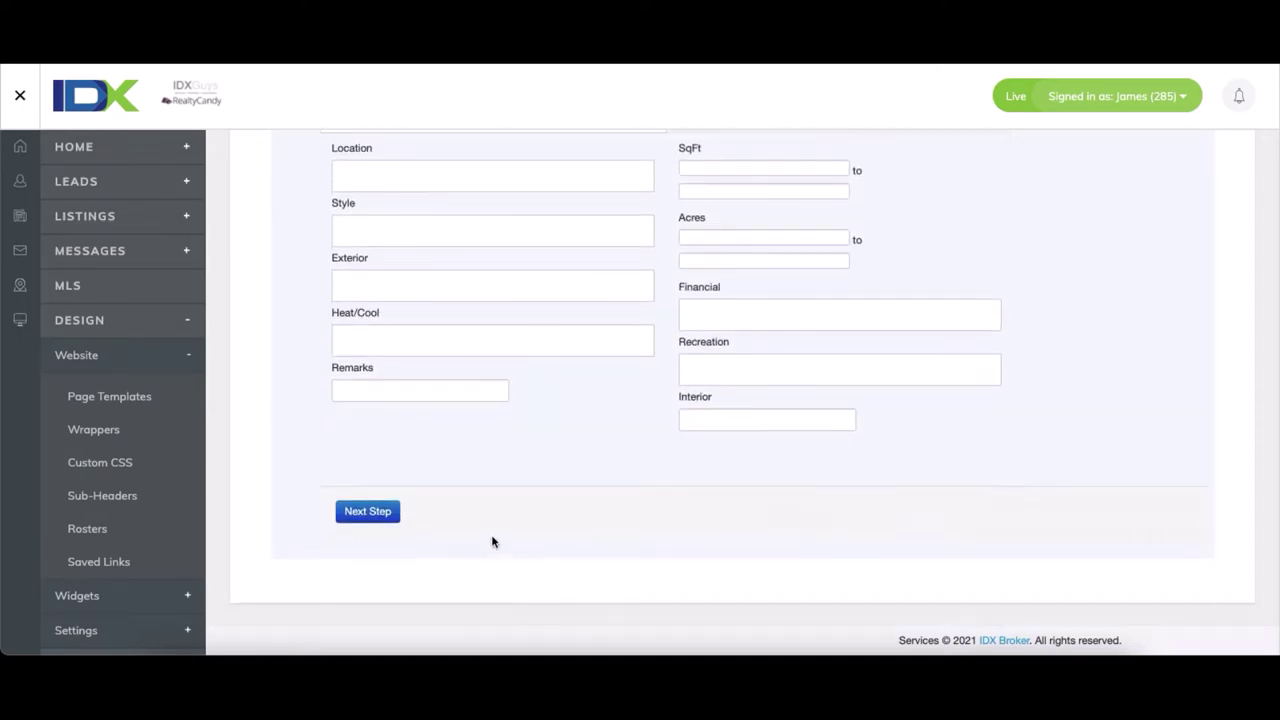
{"action": "scroll", "coordinate": [409, 502], "scroll_direction": "up", "scroll_amount": 15}
{"action": "scroll", "coordinate": [412, 501], "scroll_direction": "down", "scroll_amount": 4}
{"action": "scroll", "coordinate": [410, 497], "scroll_direction": "down", "scroll_amount": 10}
Title the link Coral Gables with URL coral-gables, save it, and start another.
{"action": "left_click", "coordinate": [394, 515]}
{"action": "scroll", "coordinate": [346, 306], "scroll_direction": "up", "scroll_amount": 1}
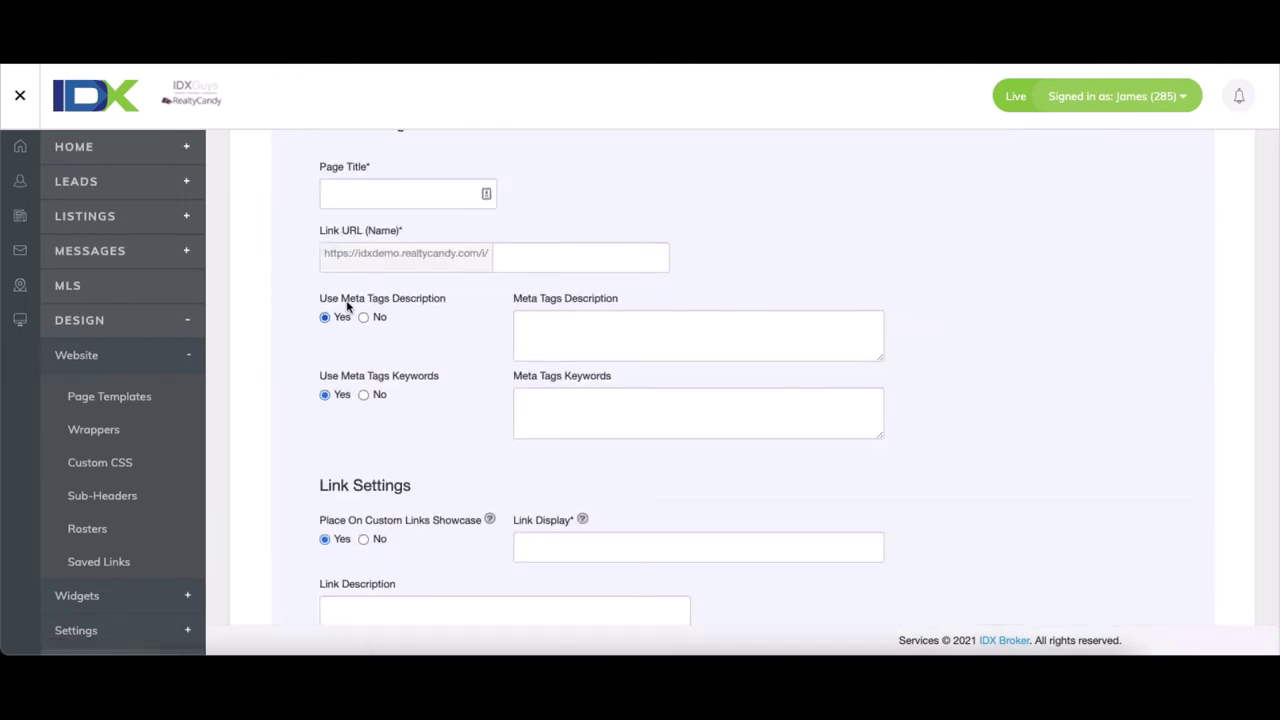
{"action": "left_click", "coordinate": [372, 205]}
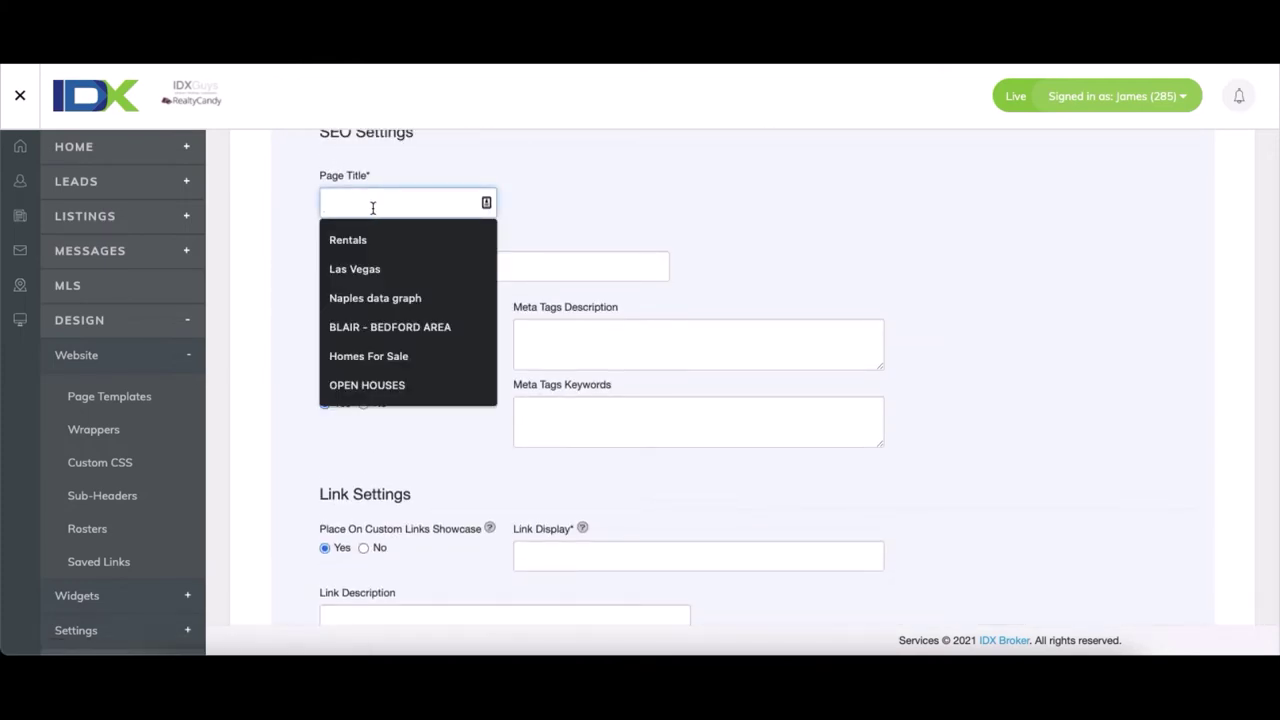
{"action": "type", "text": "Cor"}
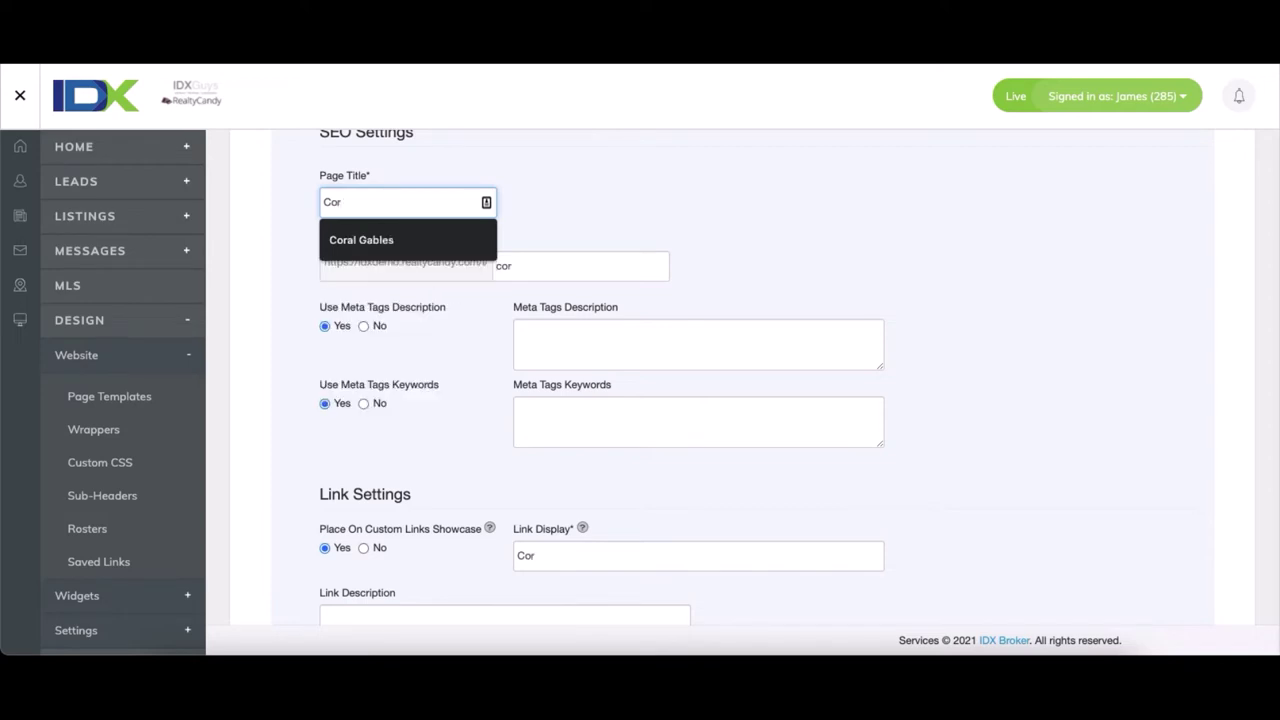
{"action": "key", "text": "Down"}
{"action": "key", "text": "Tab"}
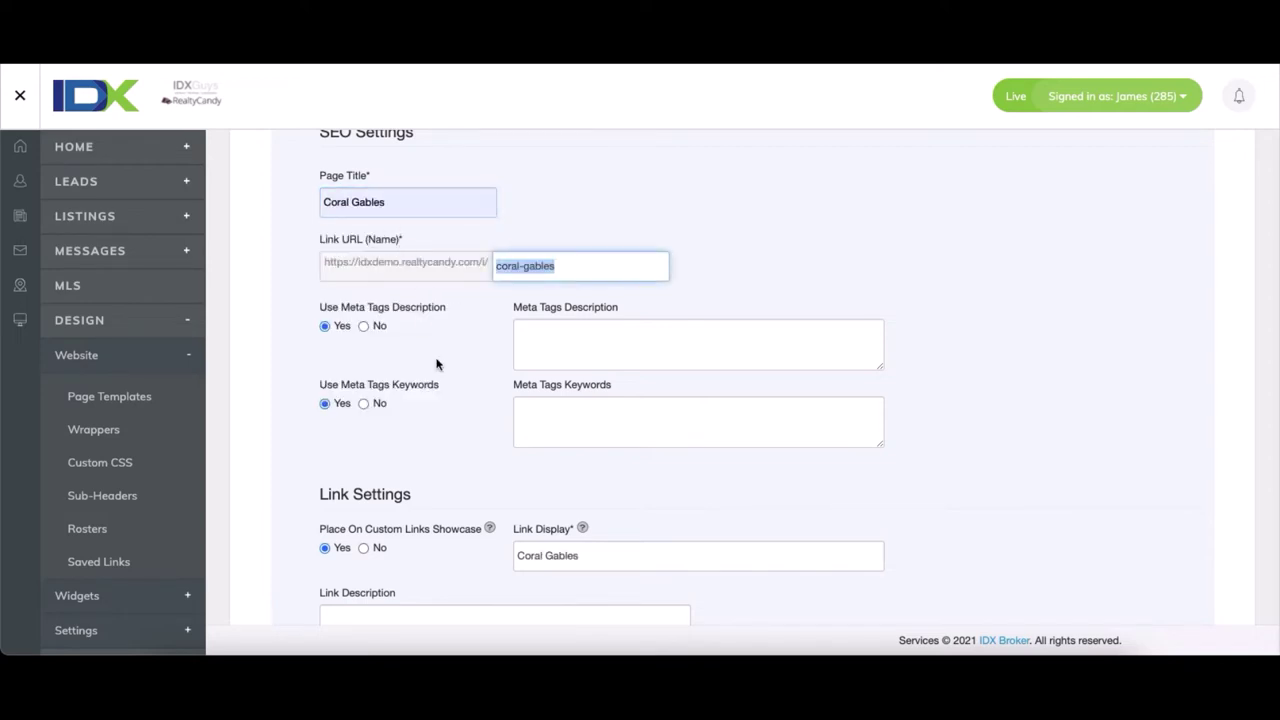
{"action": "scroll", "coordinate": [448, 406], "scroll_direction": "down", "scroll_amount": 6}
{"action": "left_click", "coordinate": [431, 498]}
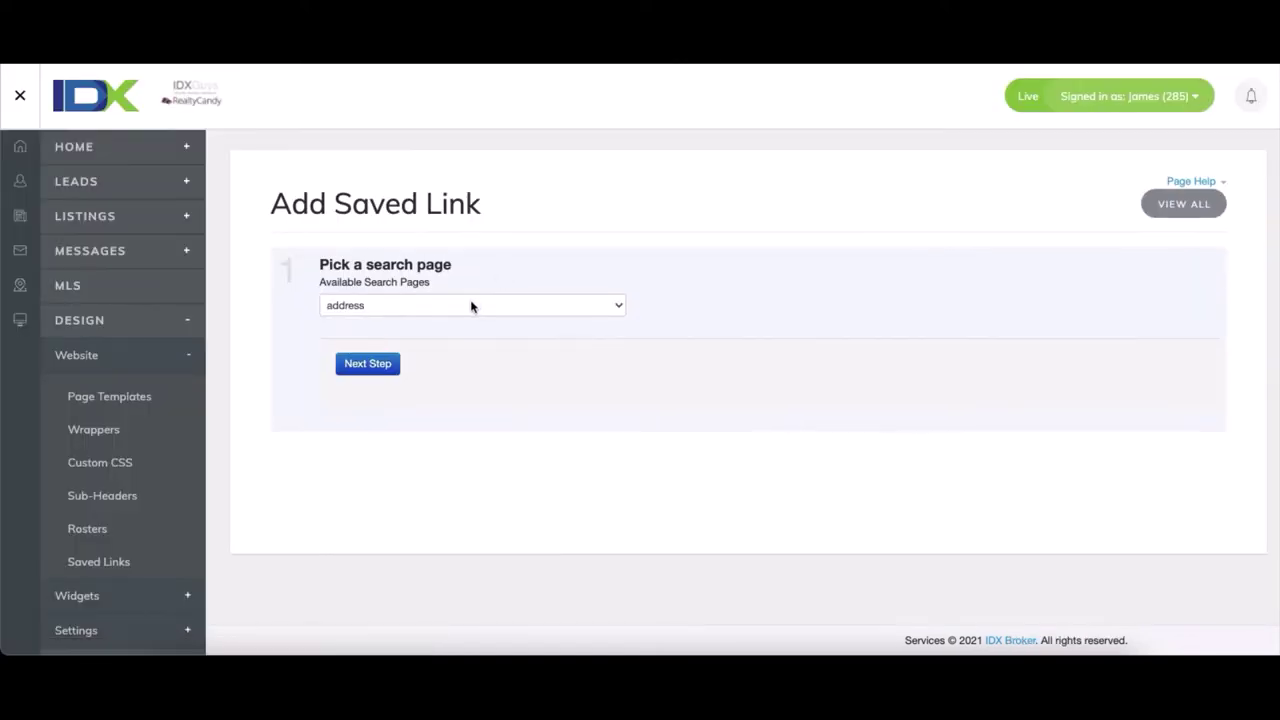
Base the new saved link on Advanced Search and limit it to status A.
{"action": "left_click", "coordinate": [471, 300]}
{"action": "left_click", "coordinate": [451, 362]}
{"action": "left_click", "coordinate": [389, 367]}
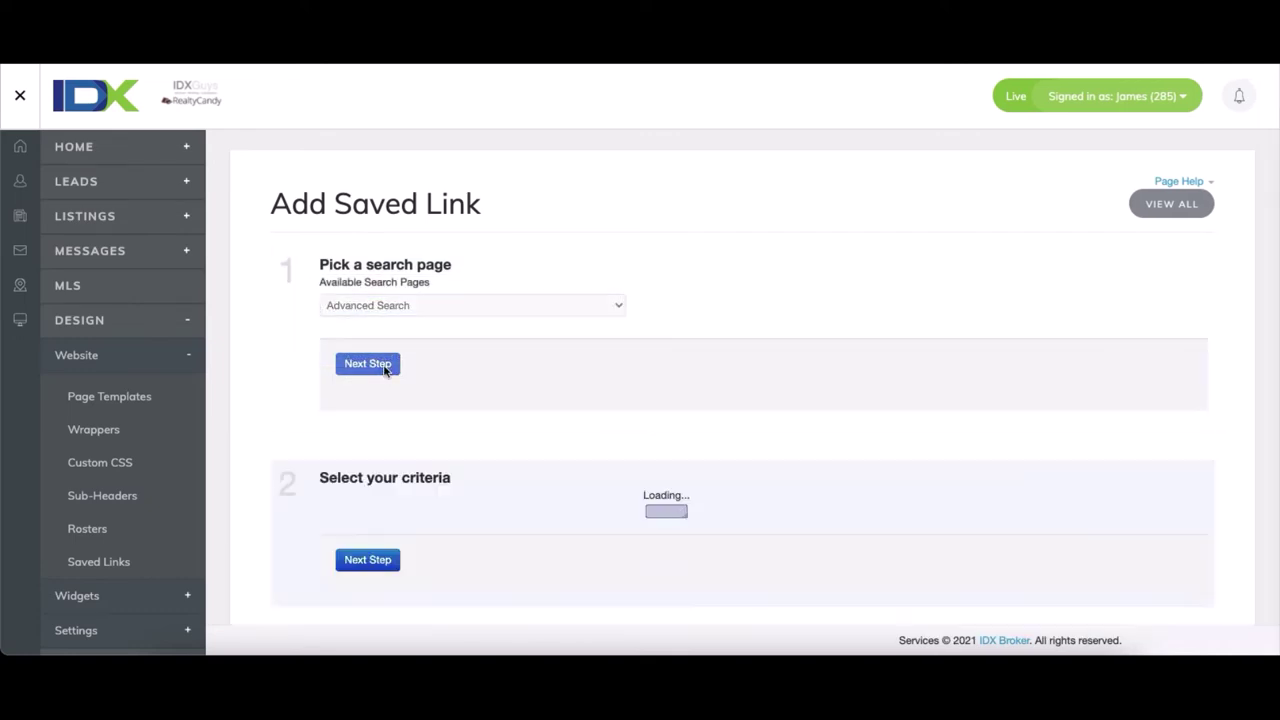
{"action": "scroll", "coordinate": [474, 433], "scroll_direction": "down", "scroll_amount": 1}
{"action": "scroll", "coordinate": [474, 433], "scroll_direction": "down", "scroll_amount": 1}
{"action": "left_click", "coordinate": [437, 476]}
{"action": "left_click", "coordinate": [411, 520]}
Set the city to Miami Beach and remove both price limits.
{"action": "scroll", "coordinate": [430, 483], "scroll_direction": "down", "scroll_amount": 2}
{"action": "left_click", "coordinate": [427, 368]}
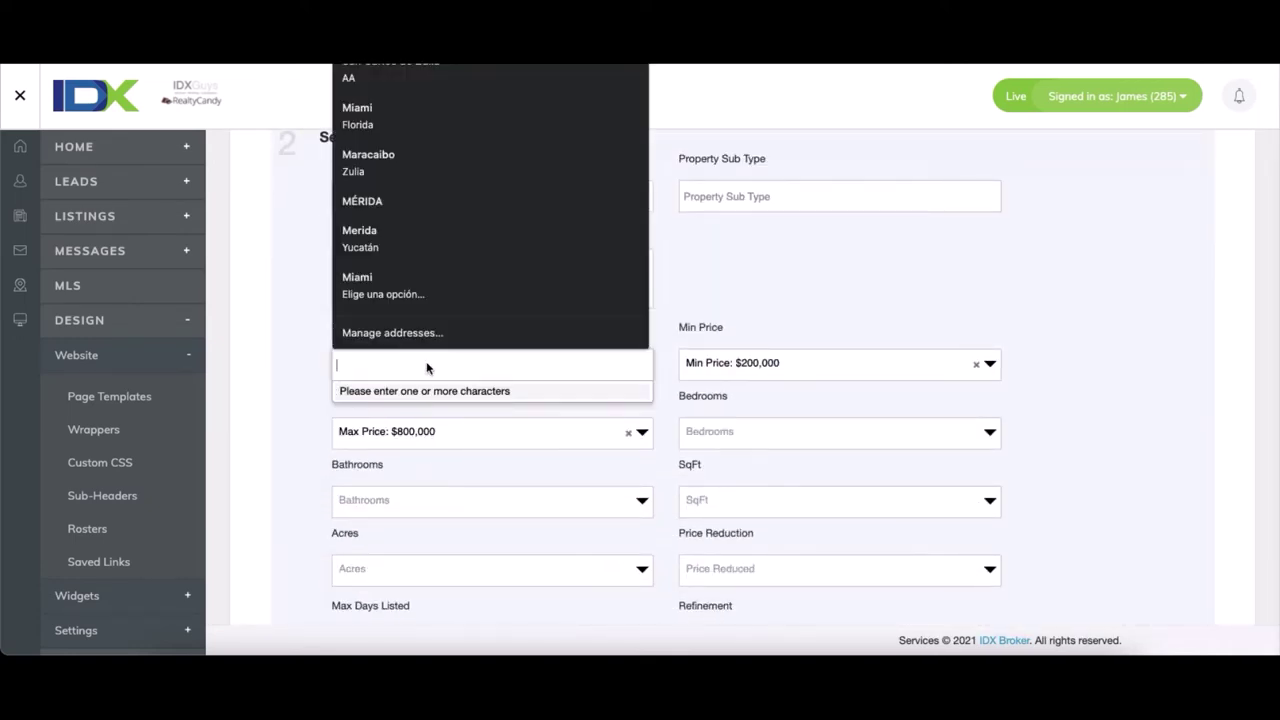
{"action": "type", "text": "Miami bea"}
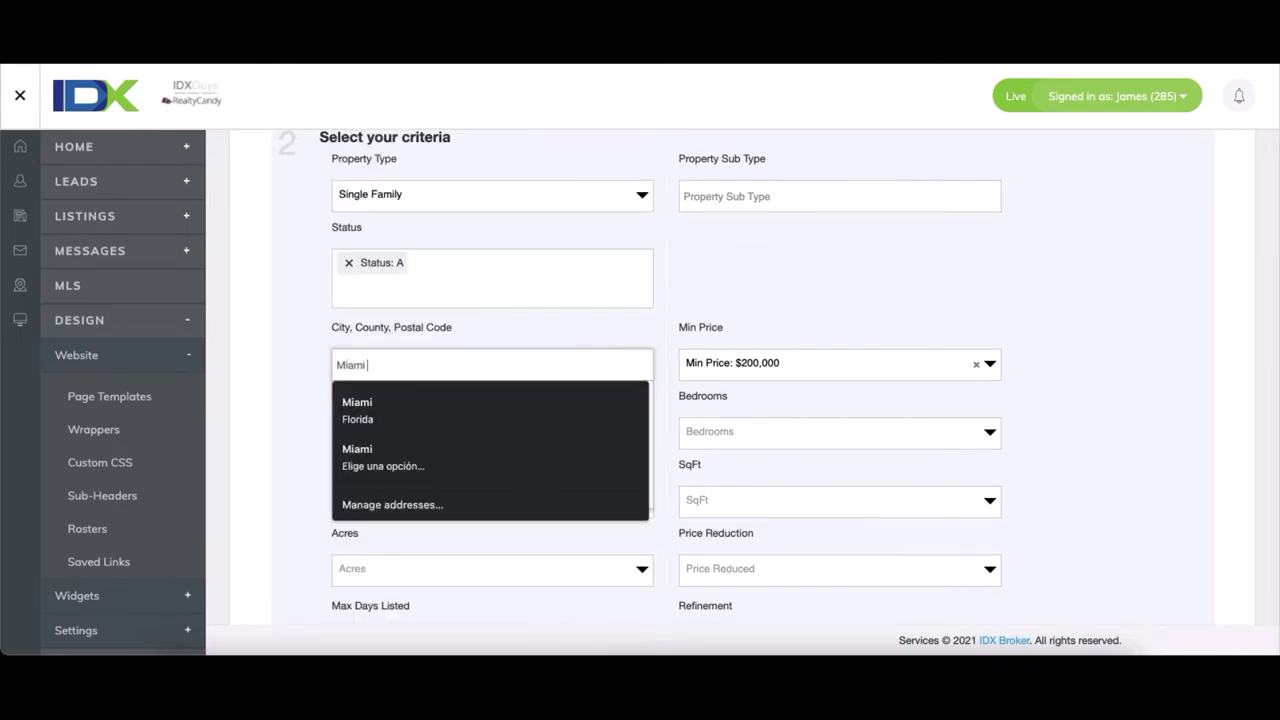
{"action": "left_click", "coordinate": [381, 413]}
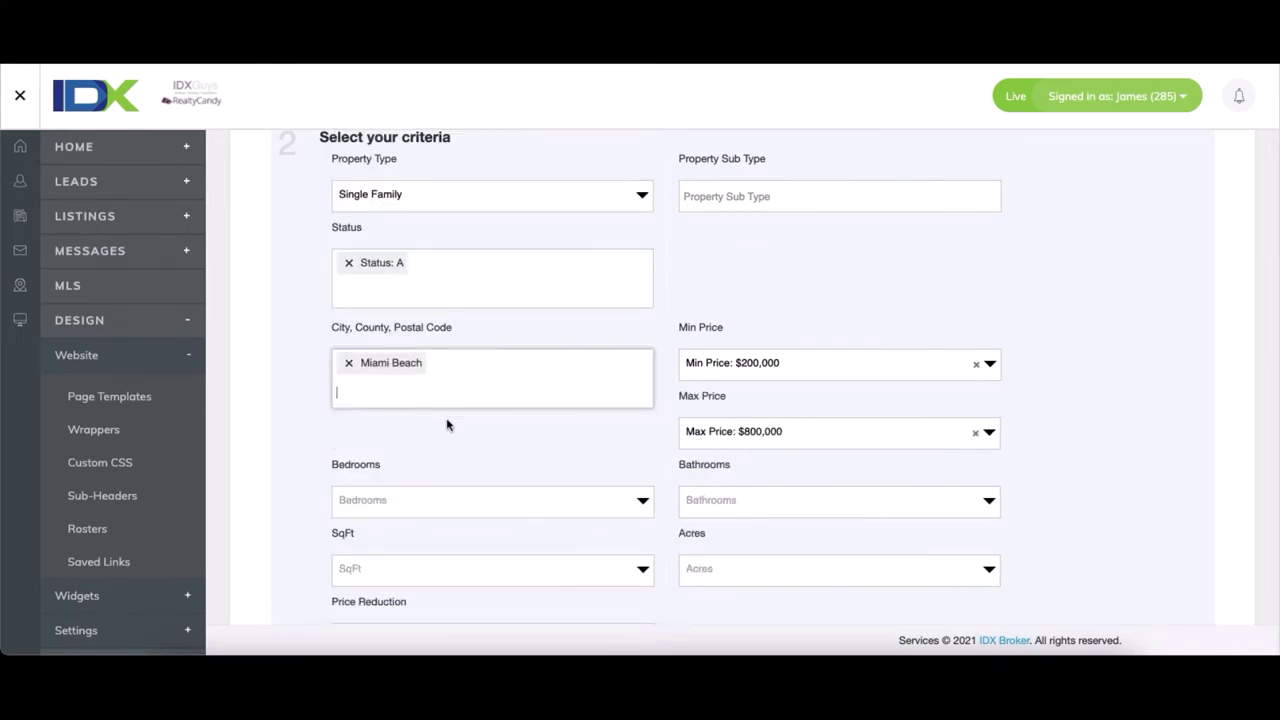
{"action": "left_click", "coordinate": [976, 364]}
{"action": "left_click", "coordinate": [975, 433]}
Require listings with images and sort by Newest Listings.
{"action": "scroll", "coordinate": [1041, 416], "scroll_direction": "down", "scroll_amount": 4}
{"action": "left_click", "coordinate": [876, 304]}
{"action": "left_click", "coordinate": [836, 326]}
{"action": "left_click", "coordinate": [826, 389]}
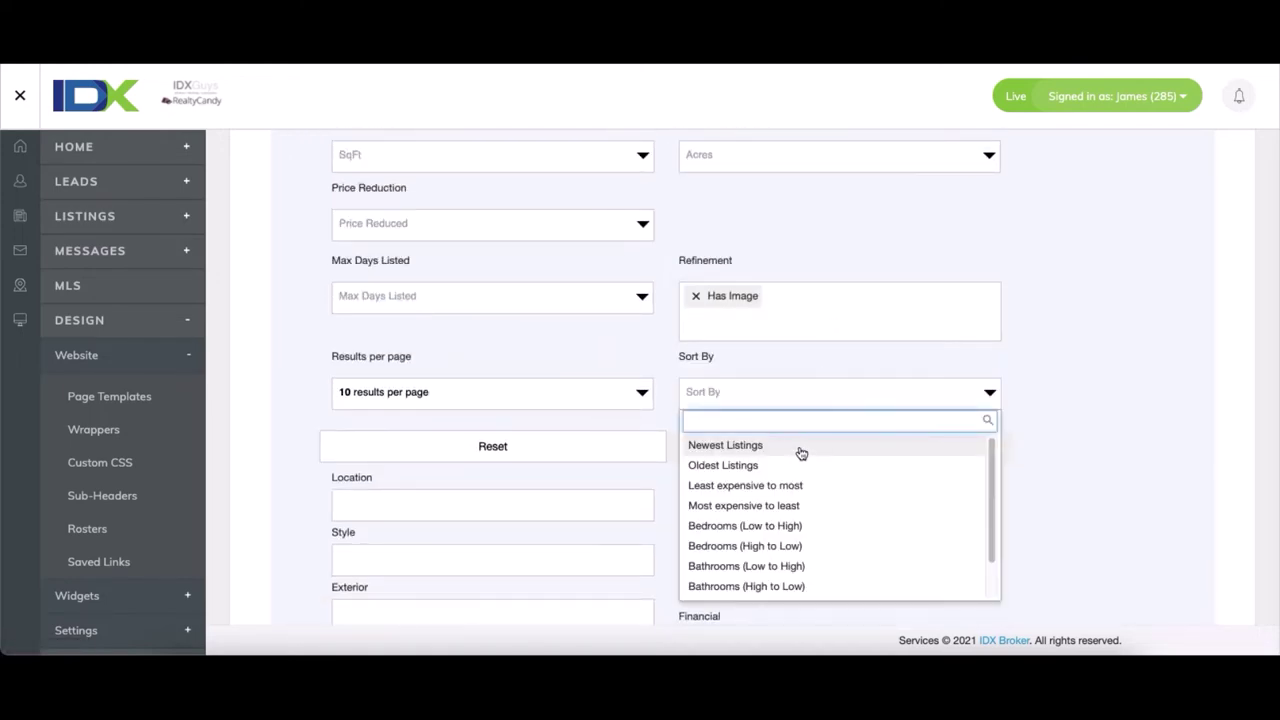
{"action": "left_click", "coordinate": [799, 447]}
{"action": "scroll", "coordinate": [1045, 430], "scroll_direction": "down", "scroll_amount": 3}
Title the link Miami Beach with URL miami-beach, save it, and start another.
{"action": "left_click", "coordinate": [391, 511]}
{"action": "scroll", "coordinate": [372, 461], "scroll_direction": "up", "scroll_amount": 1}
{"action": "scroll", "coordinate": [372, 461], "scroll_direction": "up", "scroll_amount": 3}
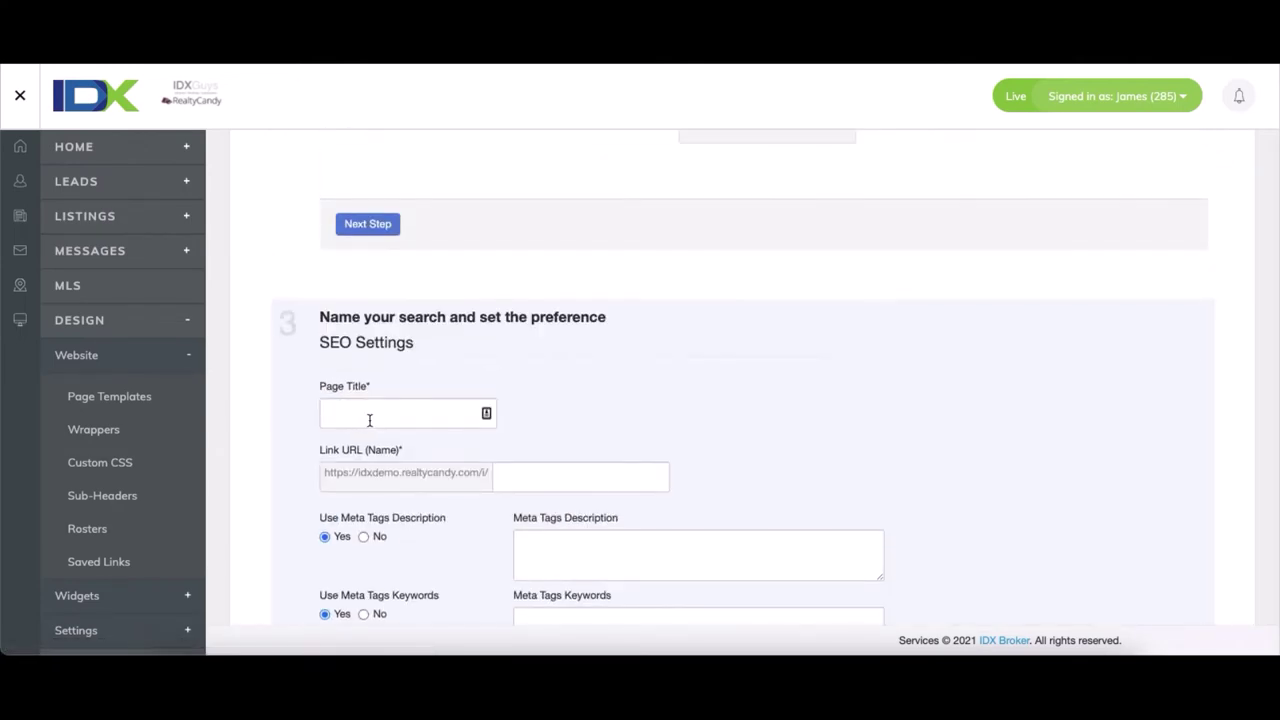
{"action": "left_click", "coordinate": [369, 416]}
{"action": "type", "text": "M I"}
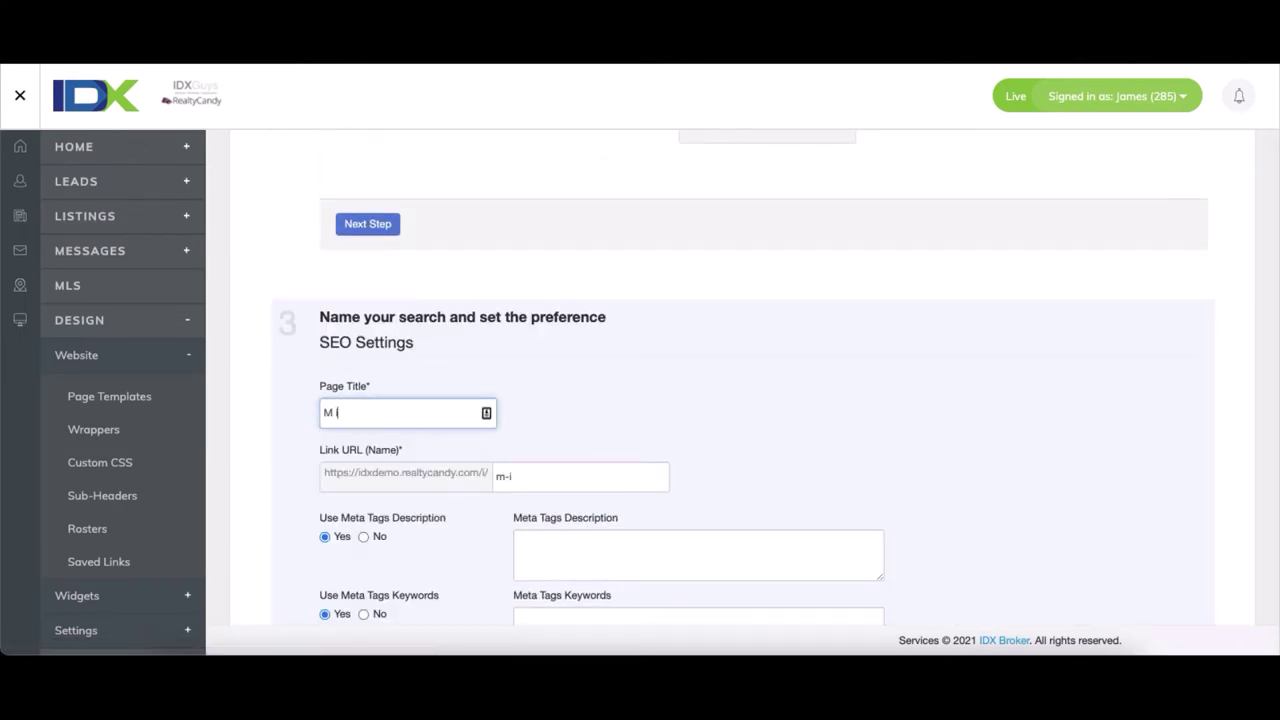
{"action": "key", "text": "BackSpace"}
{"action": "key", "text": "BackSpace"}
{"action": "type", "text": "ia"}
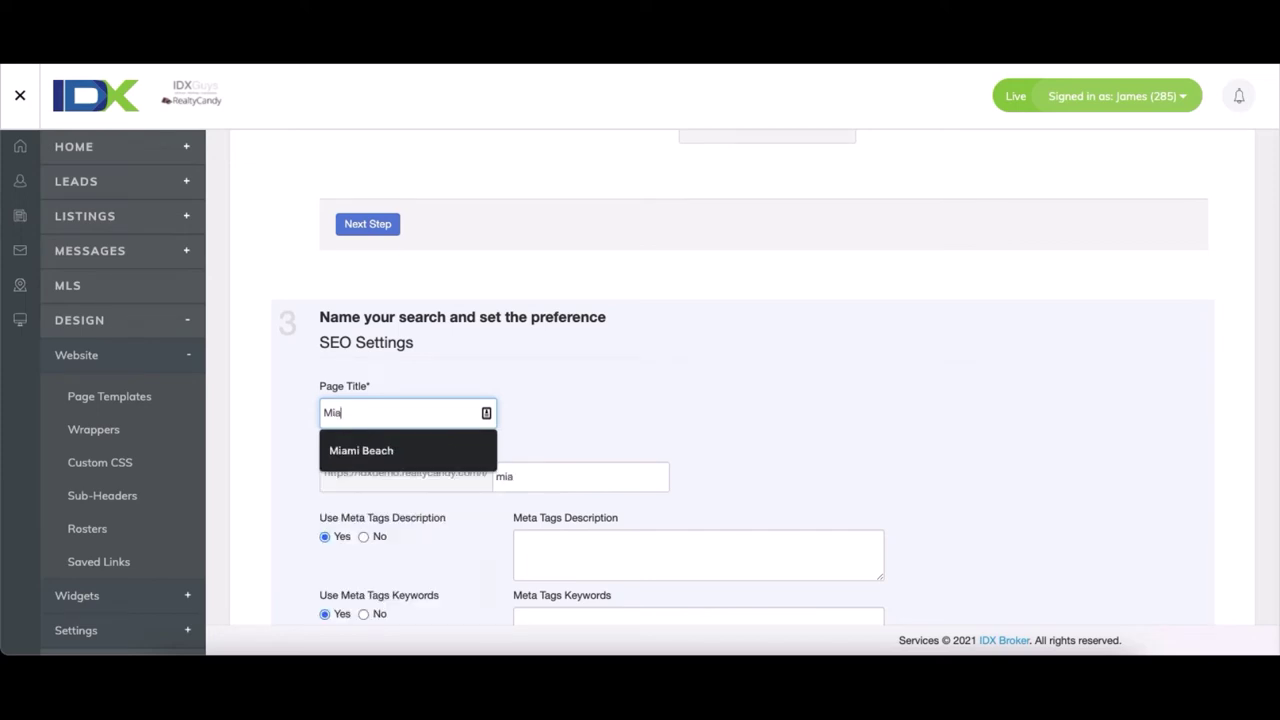
{"action": "key", "text": "Return"}
{"action": "key", "text": "Tab"}
{"action": "scroll", "coordinate": [797, 457], "scroll_direction": "down", "scroll_amount": 1}
{"action": "scroll", "coordinate": [797, 457], "scroll_direction": "down", "scroll_amount": 10}
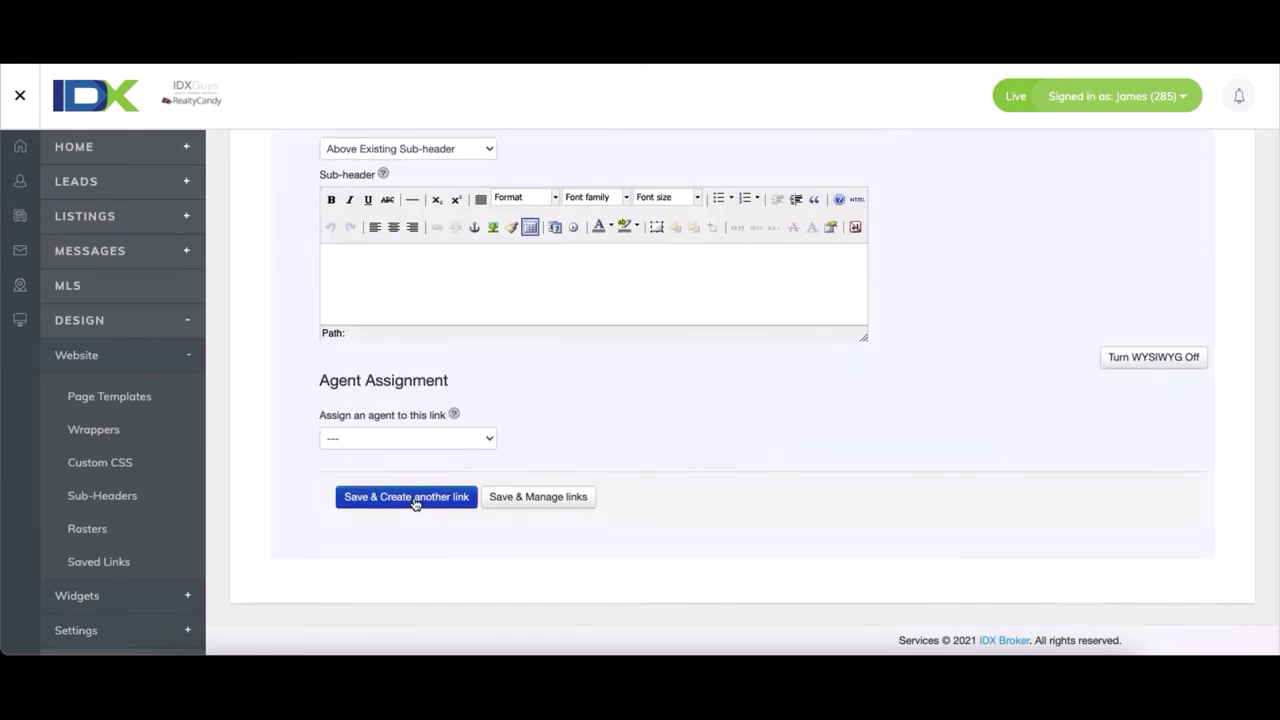
{"action": "left_click", "coordinate": [415, 500]}
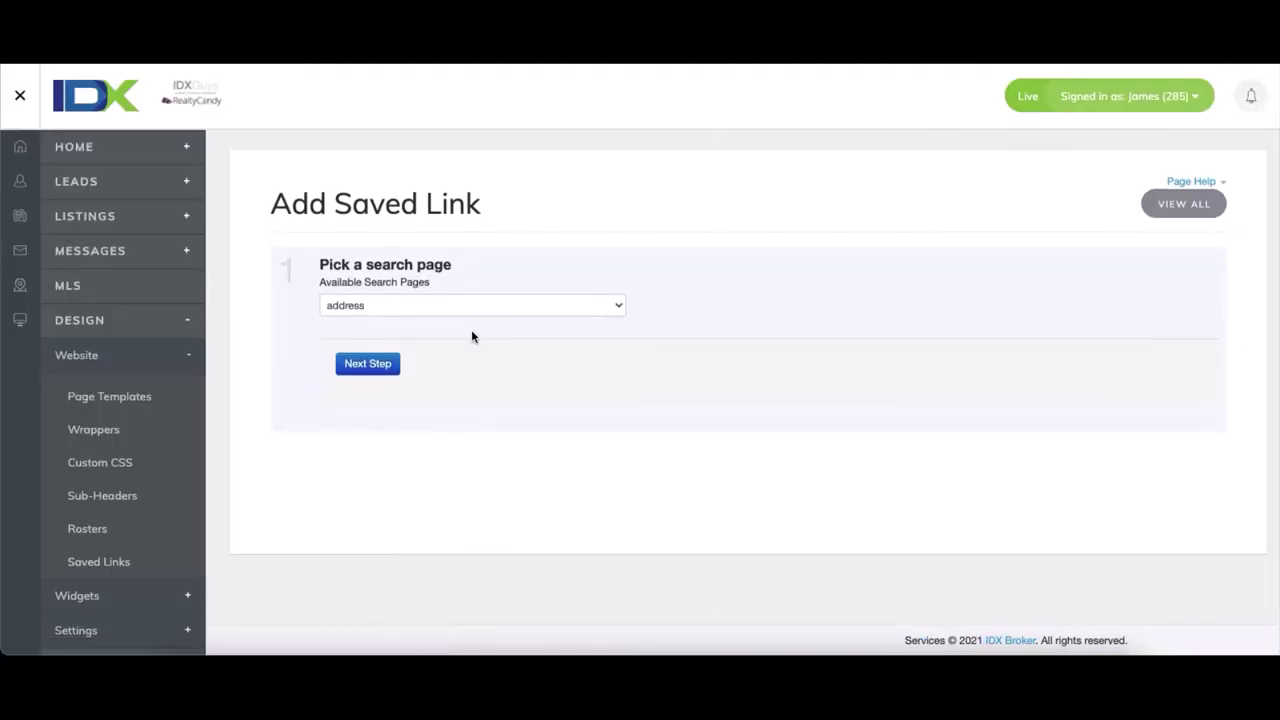
Base the new saved link on Advanced Search and limit it to status A.
{"action": "left_click", "coordinate": [385, 308]}
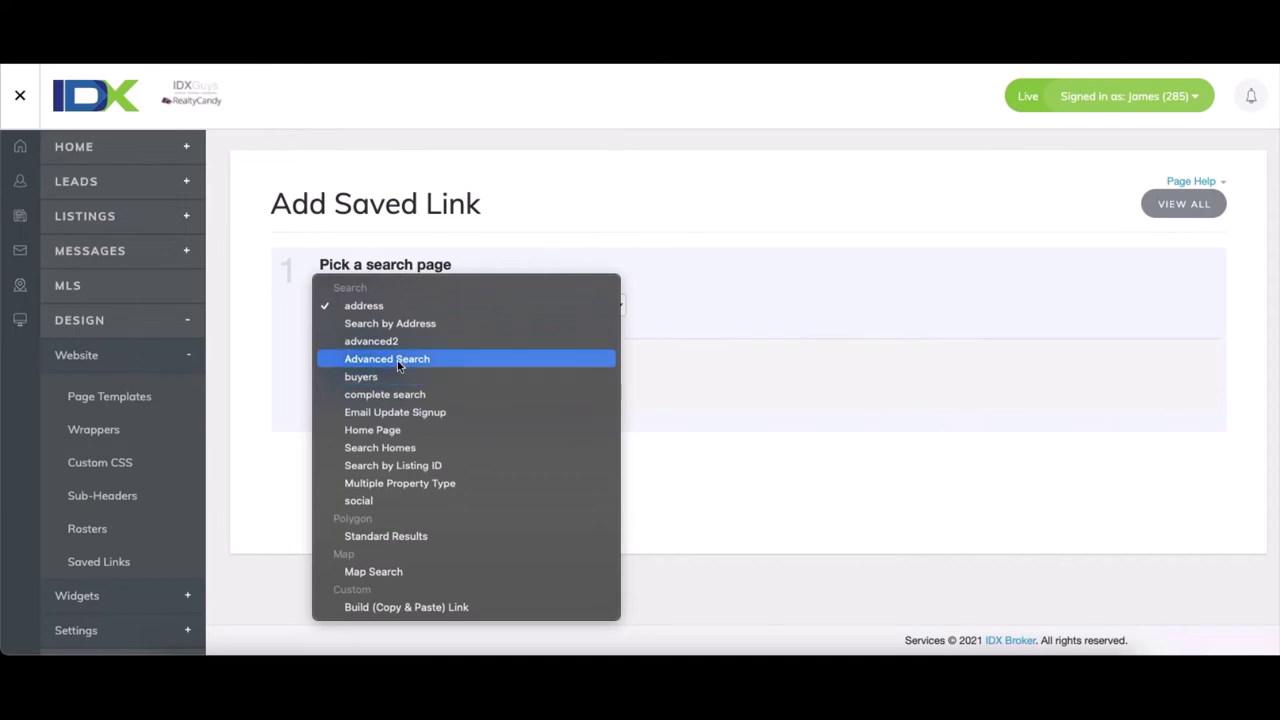
{"action": "left_click", "coordinate": [388, 357]}
{"action": "left_click", "coordinate": [382, 366]}
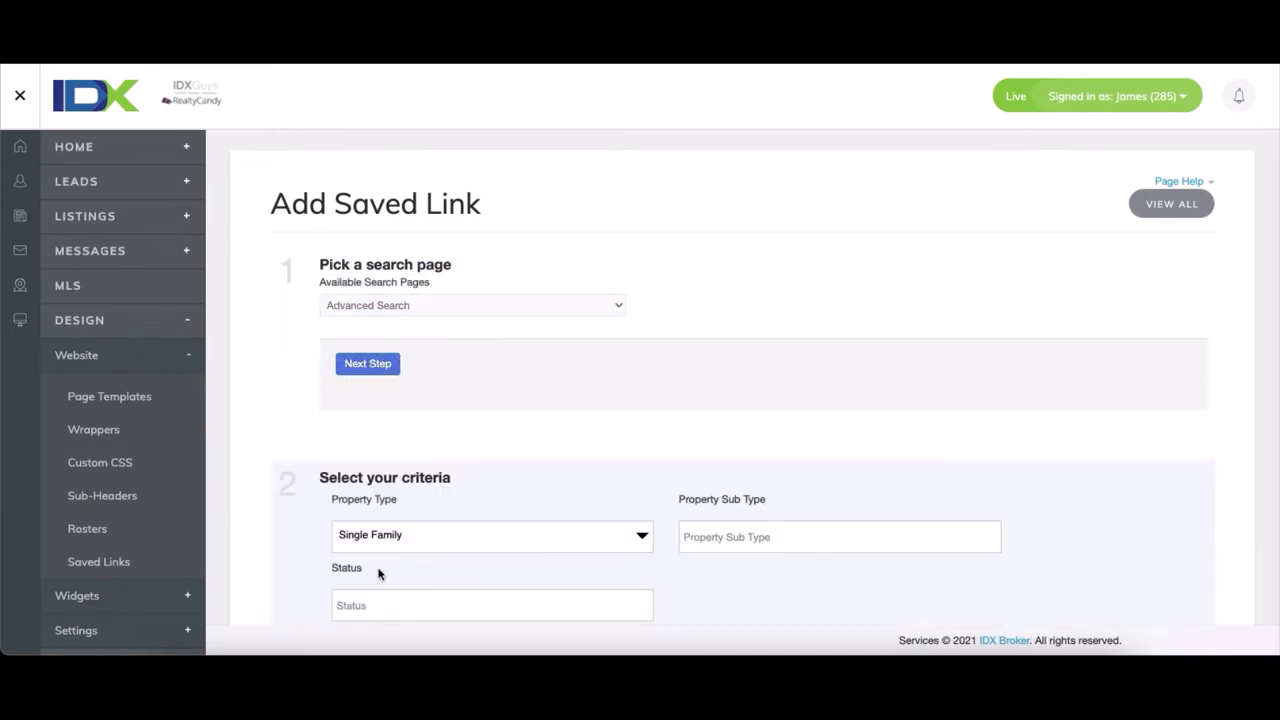
{"action": "left_click", "coordinate": [415, 331]}
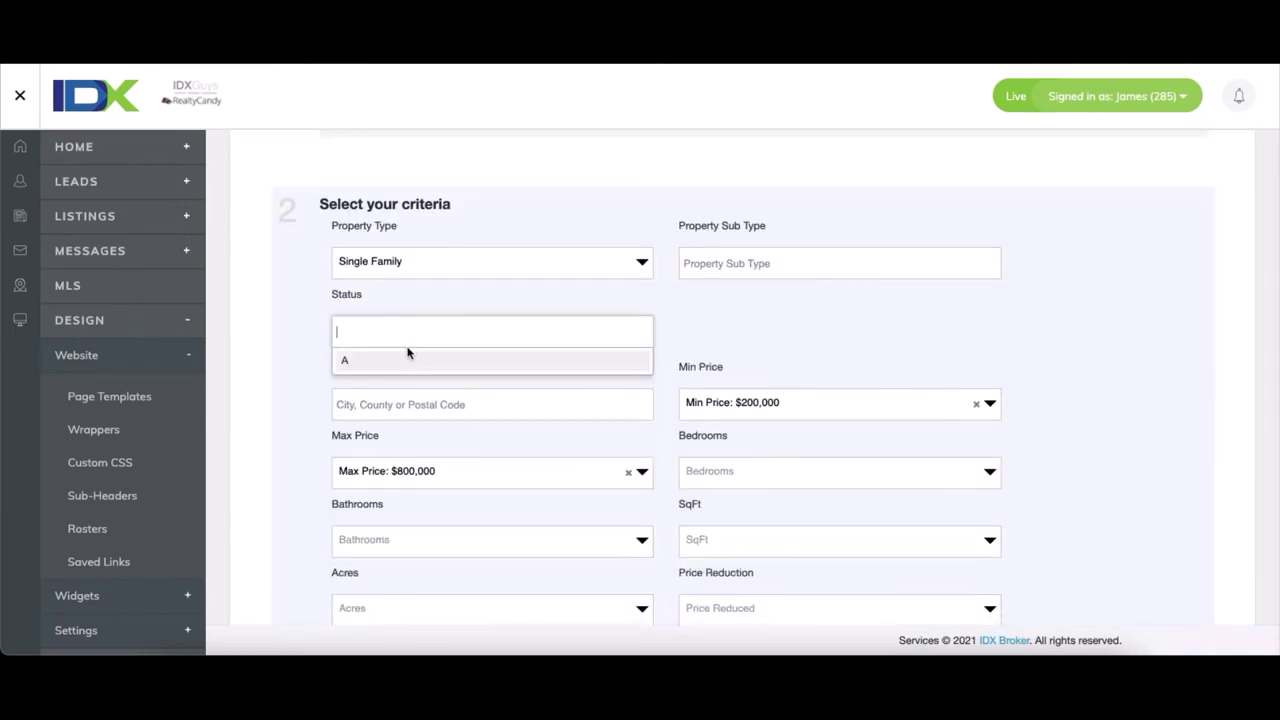
{"action": "left_click", "coordinate": [404, 360]}
Add Fort Lauderdale as the city and remove both price limits.
{"action": "left_click", "coordinate": [400, 436]}
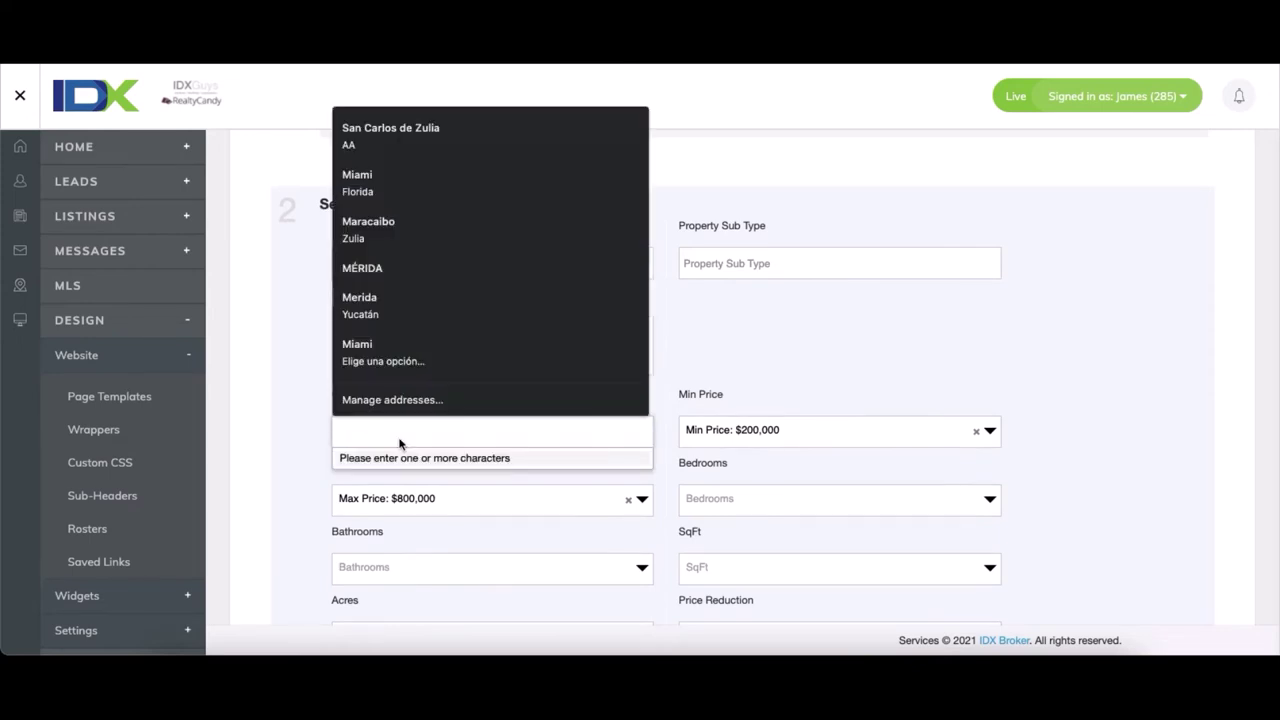
{"action": "type", "text": "For"}
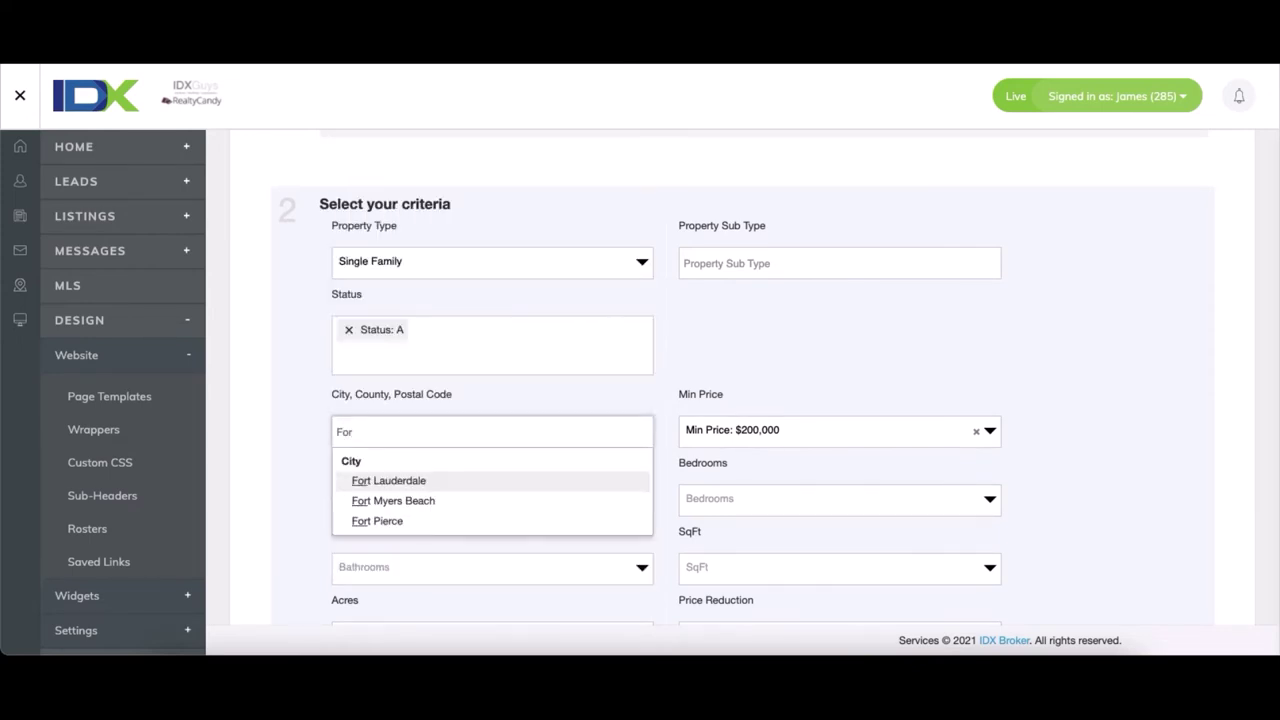
{"action": "left_click", "coordinate": [392, 484]}
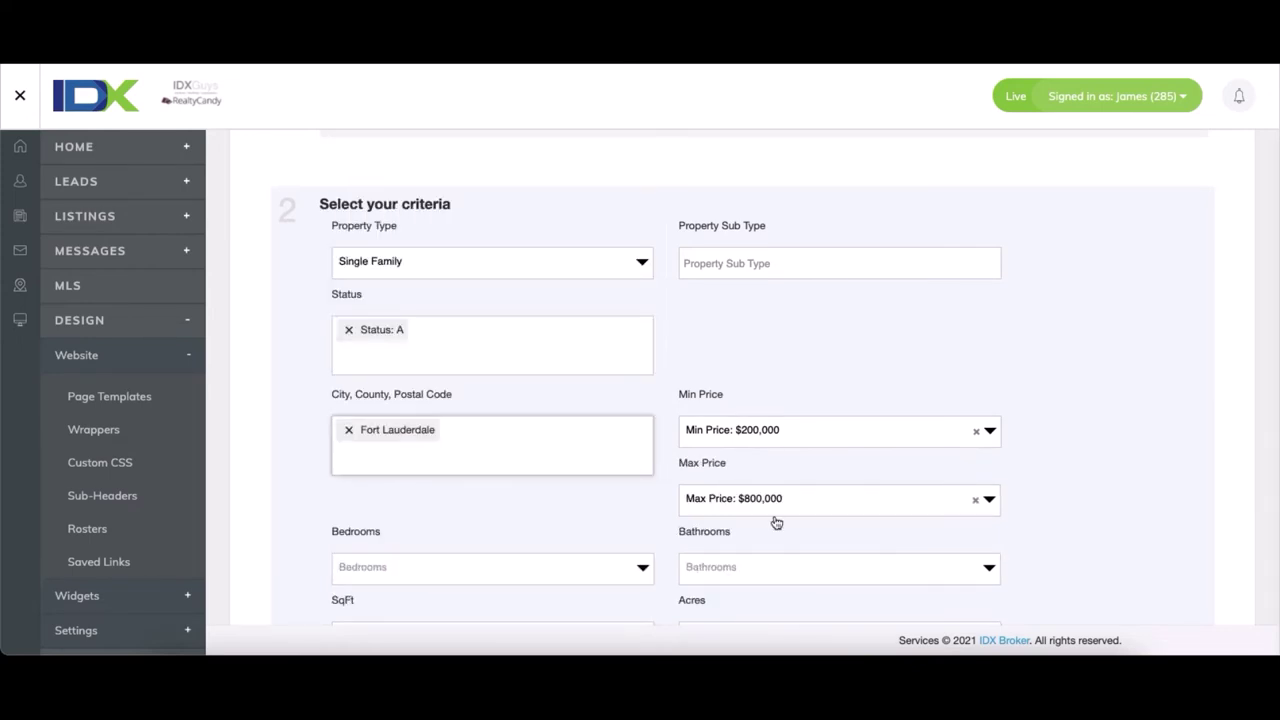
{"action": "left_click", "coordinate": [976, 431]}
{"action": "left_click", "coordinate": [975, 499]}
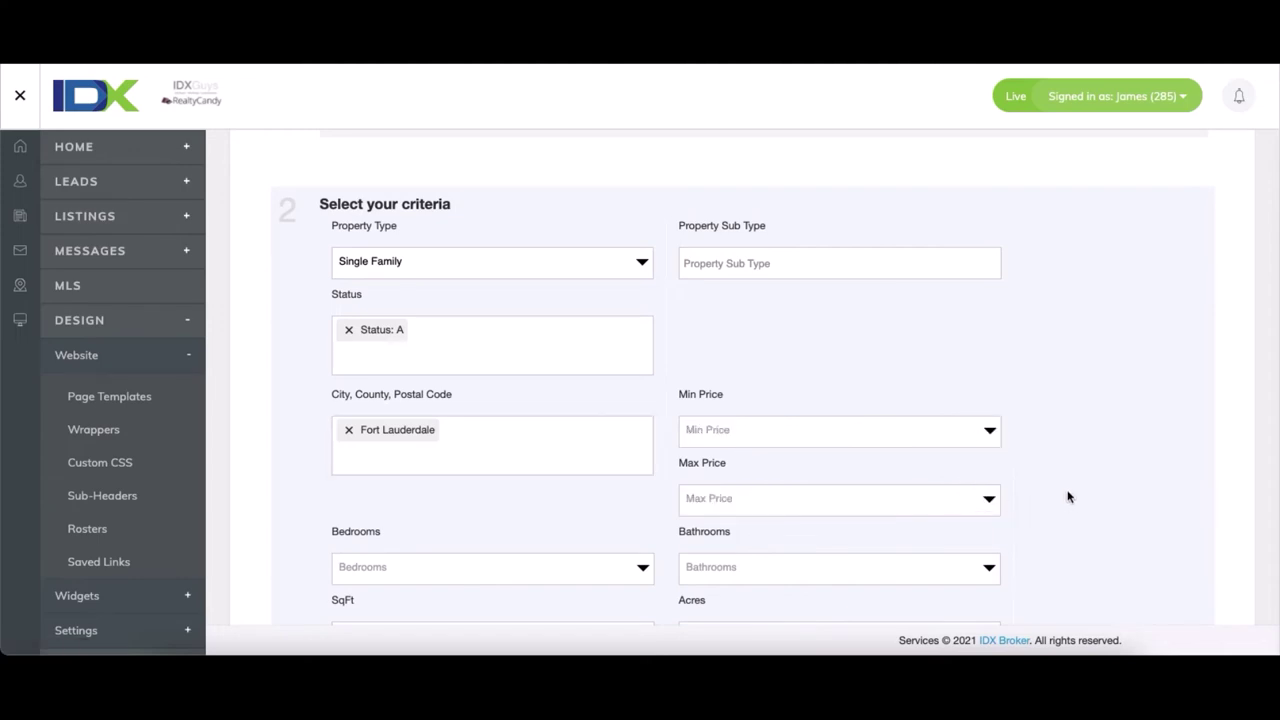
Only include listings with images, sorted by newest listings.
{"action": "scroll", "coordinate": [1067, 498], "scroll_direction": "down", "scroll_amount": 4}
{"action": "left_click", "coordinate": [757, 442]}
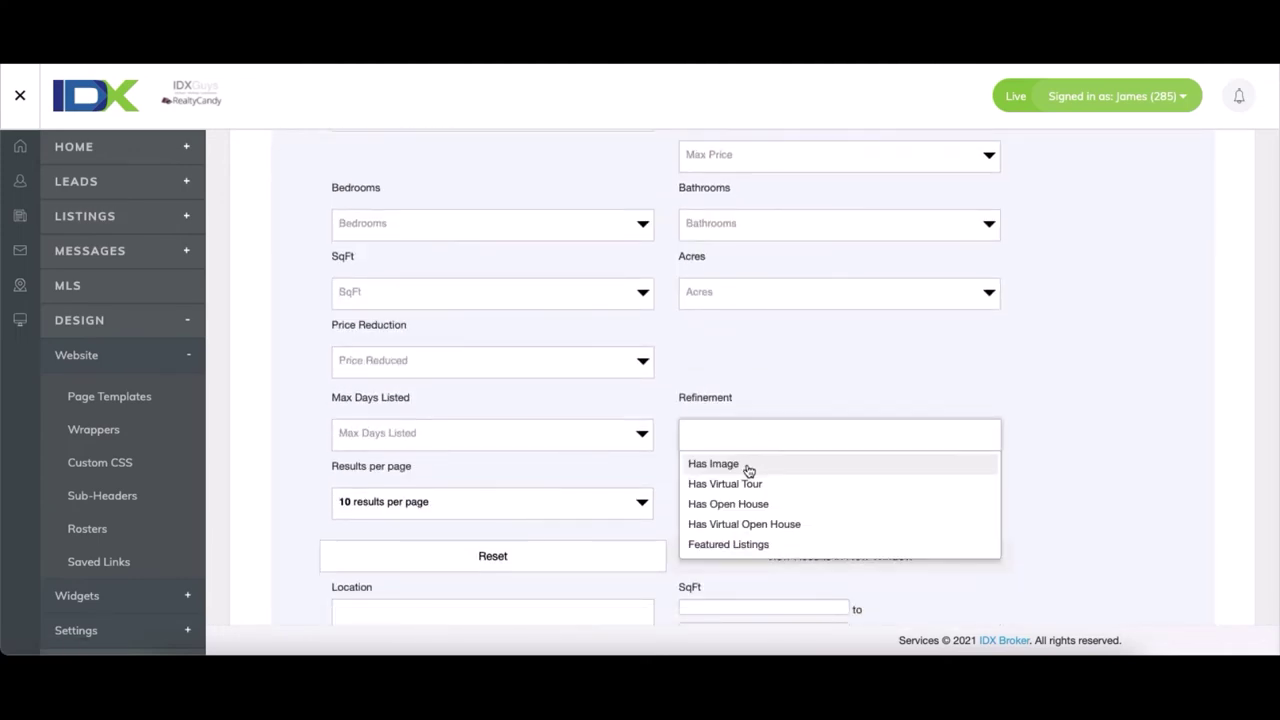
{"action": "left_click", "coordinate": [748, 466]}
{"action": "left_click", "coordinate": [737, 523]}
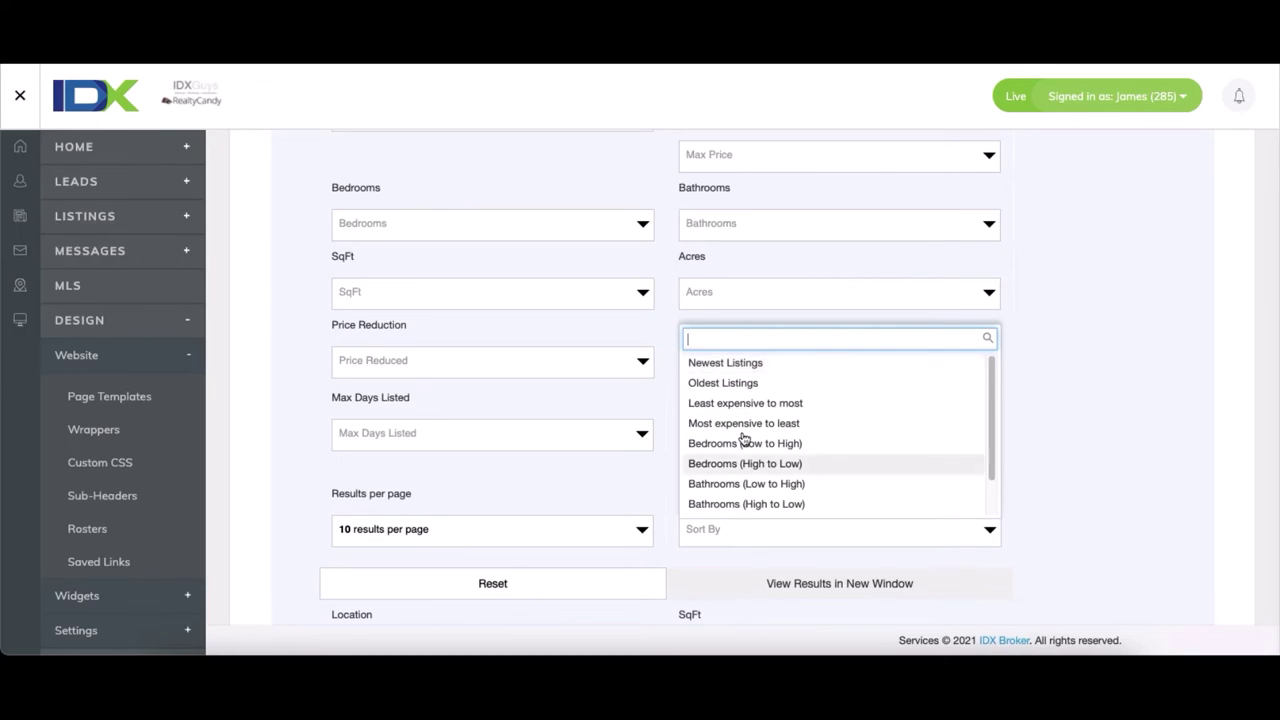
{"action": "left_click", "coordinate": [736, 366]}
{"action": "scroll", "coordinate": [1094, 457], "scroll_direction": "down", "scroll_amount": 5}
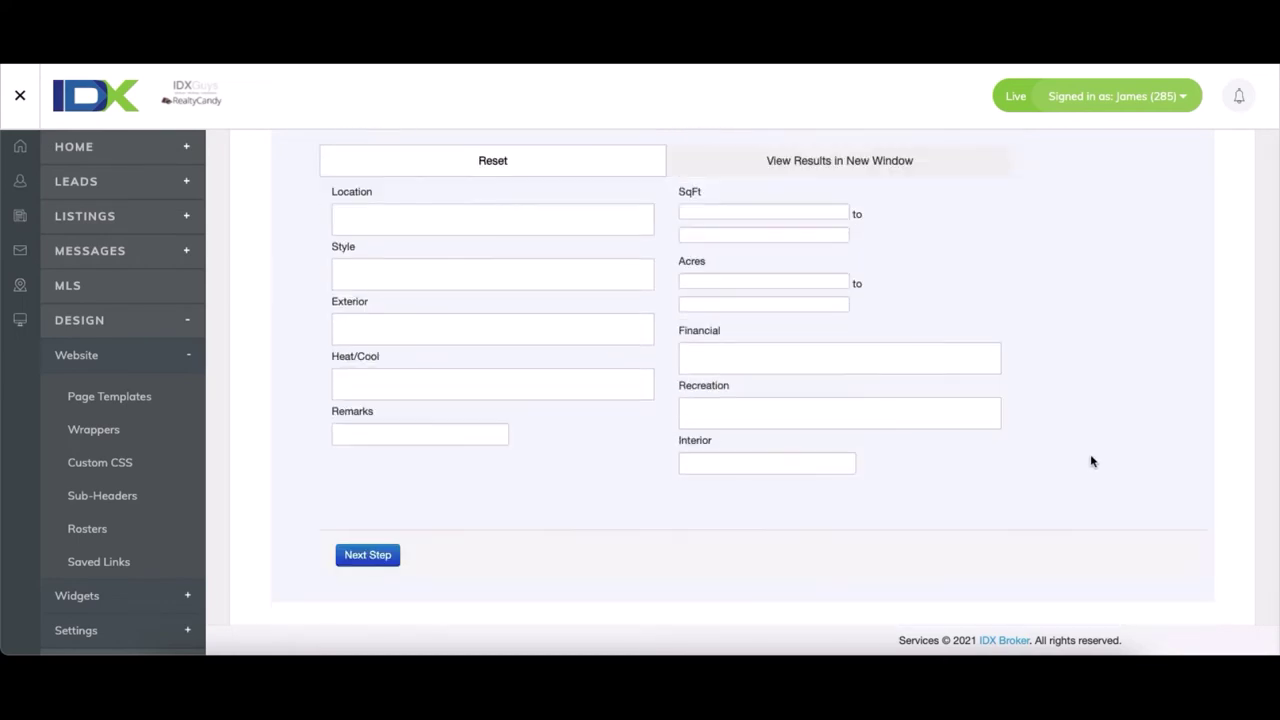
Title the link Fort Lauderdale with URL fort-lauderdale, save it, and start another.
{"action": "left_click", "coordinate": [365, 554]}
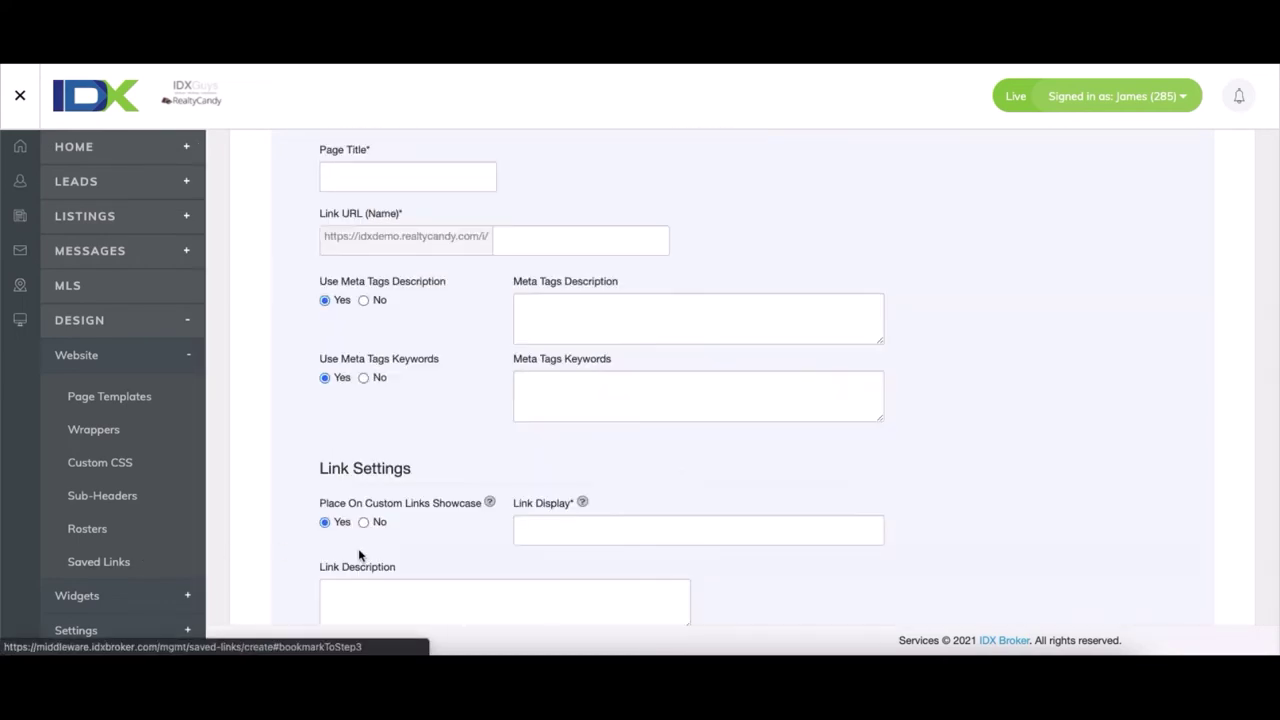
{"action": "left_click", "coordinate": [361, 186]}
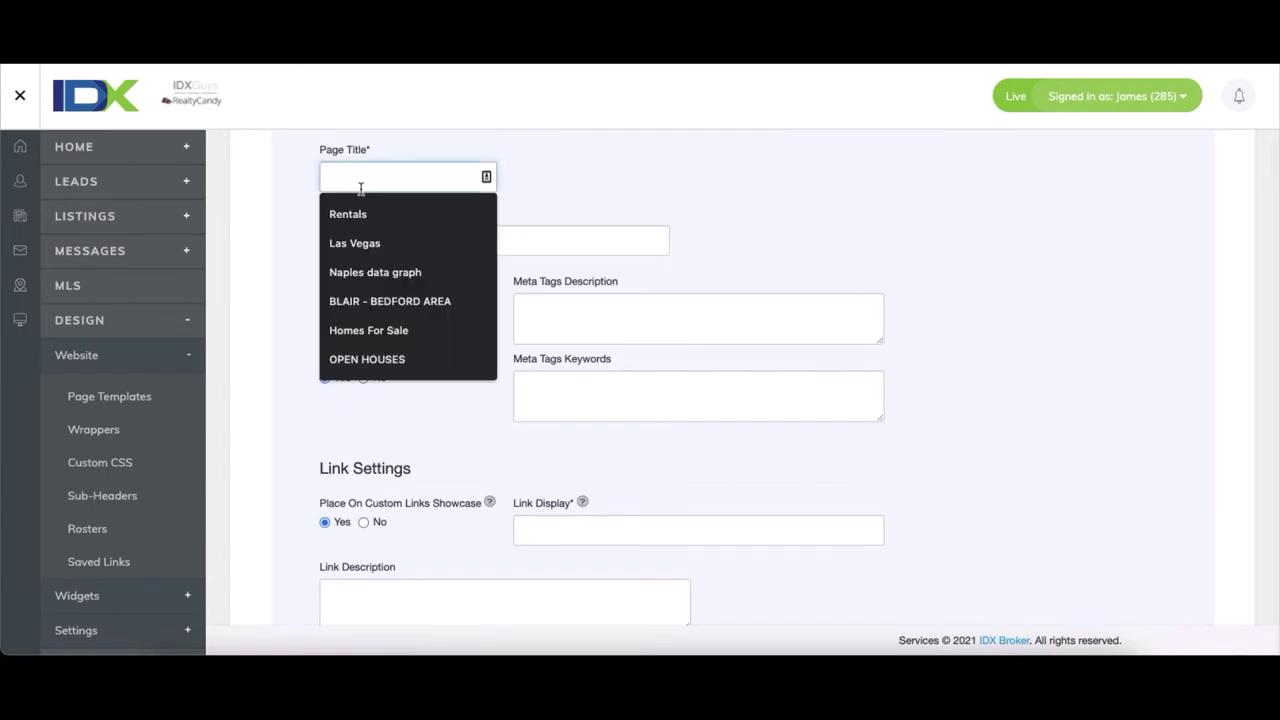
{"action": "type", "text": "Fort"}
{"action": "key", "text": "Down"}
{"action": "key", "text": "Down"}
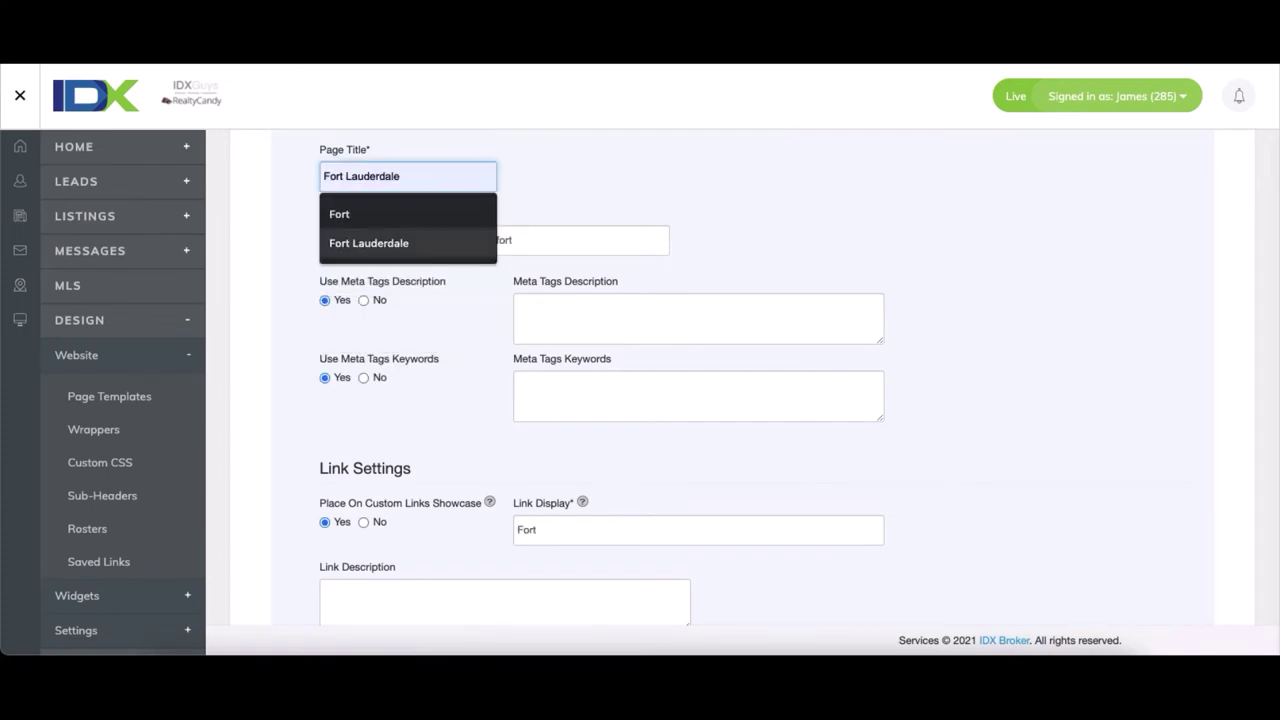
{"action": "key", "text": "Tab"}
{"action": "left_click", "coordinate": [960, 312]}
{"action": "scroll", "coordinate": [994, 357], "scroll_direction": "down", "scroll_amount": 10}
{"action": "left_click", "coordinate": [395, 560]}
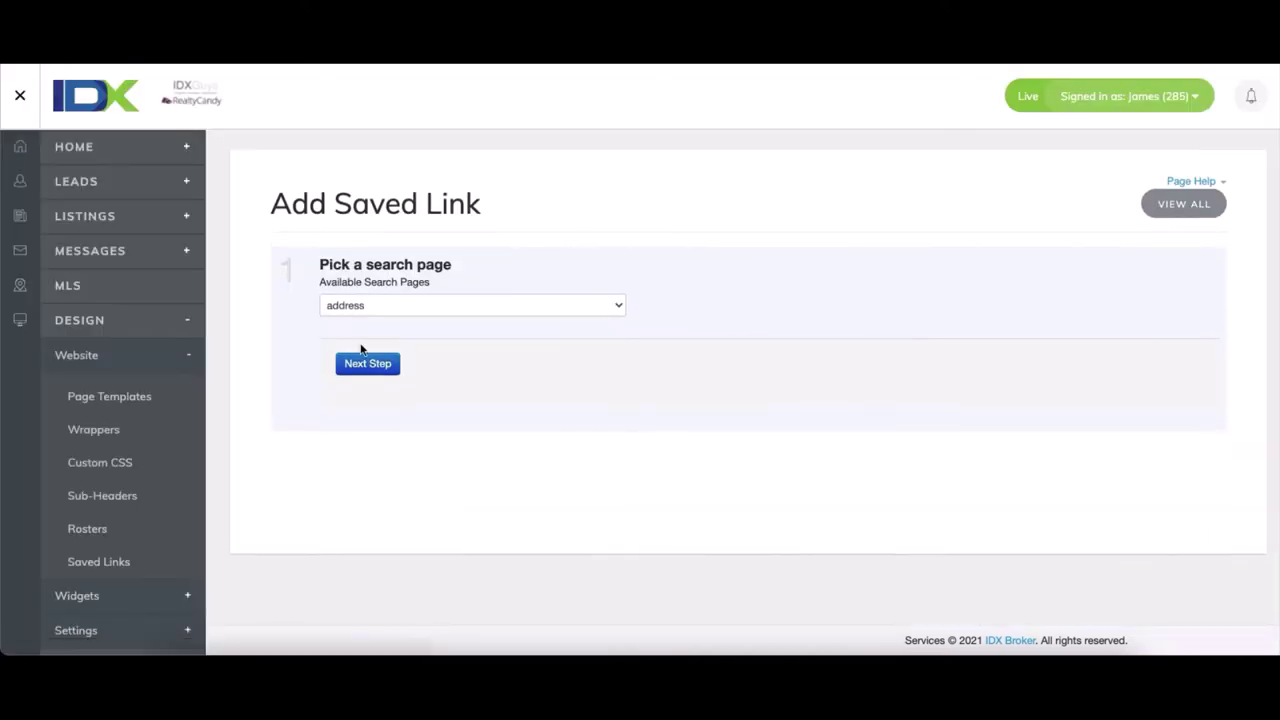
Base the new saved link on Advanced Search and limit it to status A.
{"action": "left_click", "coordinate": [380, 313]}
{"action": "left_click", "coordinate": [372, 358]}
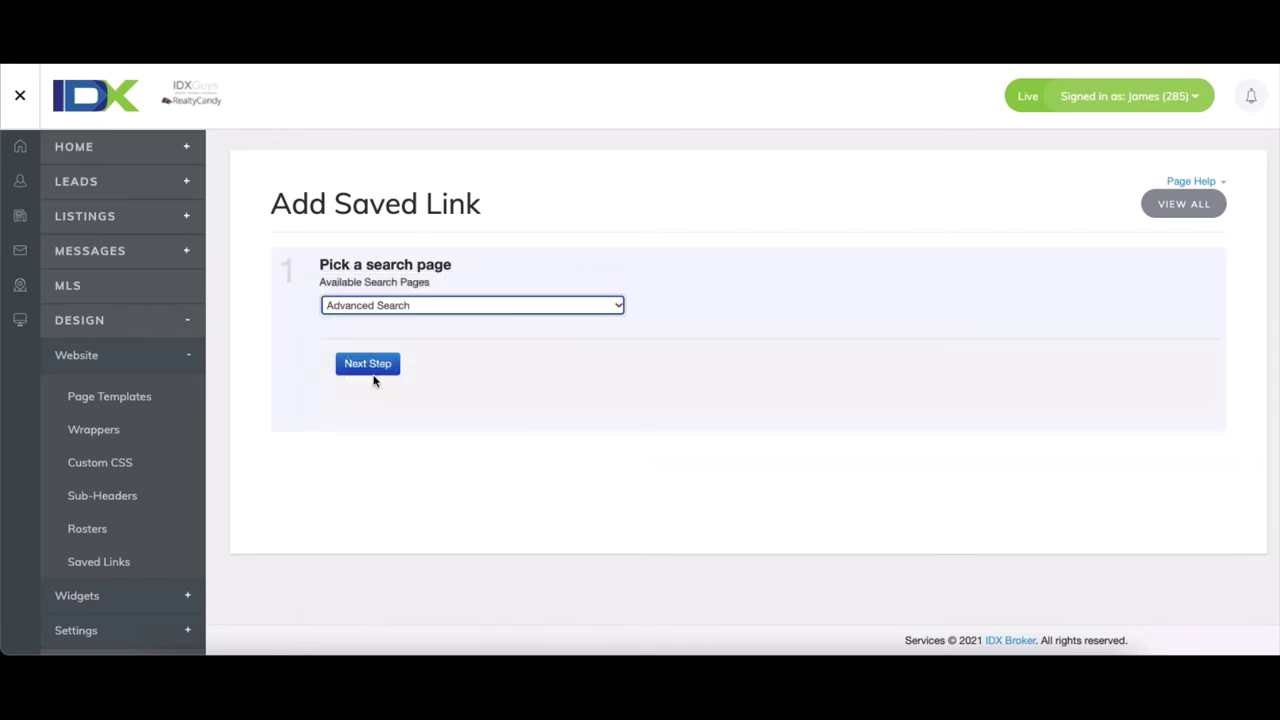
{"action": "left_click", "coordinate": [378, 368]}
{"action": "scroll", "coordinate": [350, 470], "scroll_direction": "down", "scroll_amount": 2}
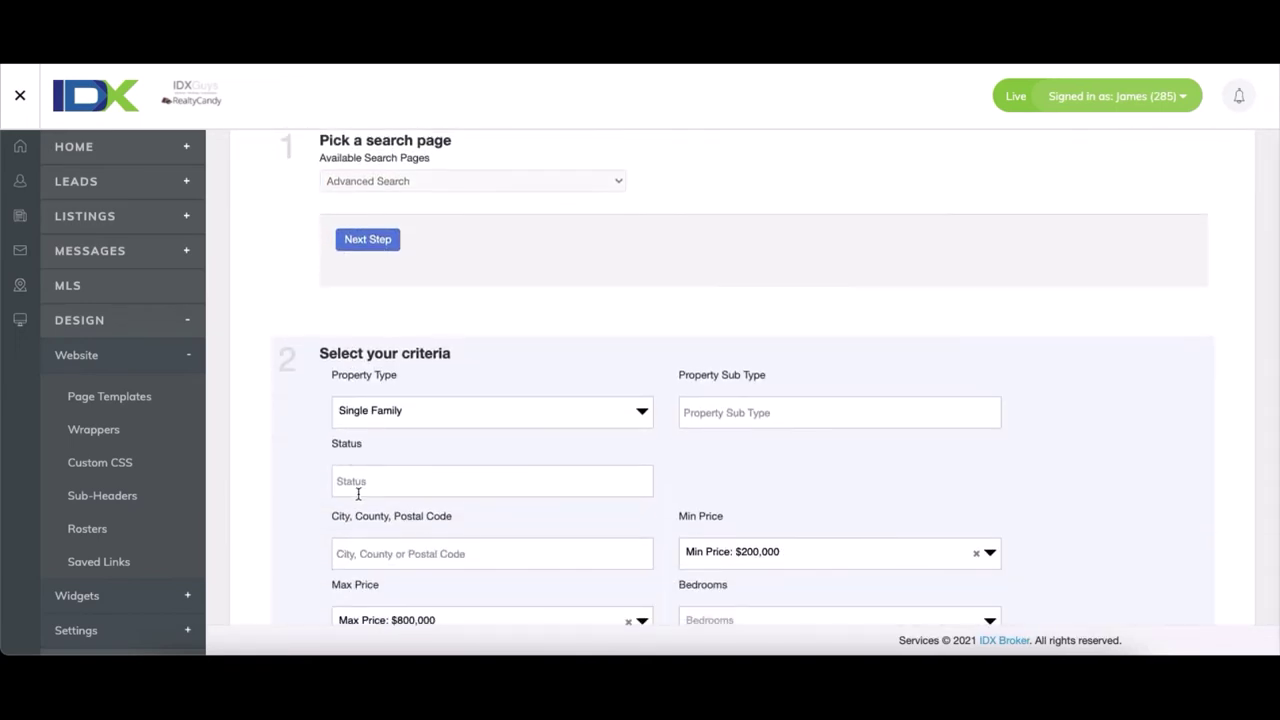
{"action": "left_click", "coordinate": [357, 484]}
{"action": "left_click", "coordinate": [358, 509]}
Add Doral as the city and remove both price limits.
{"action": "scroll", "coordinate": [386, 506], "scroll_direction": "down", "scroll_amount": 1}
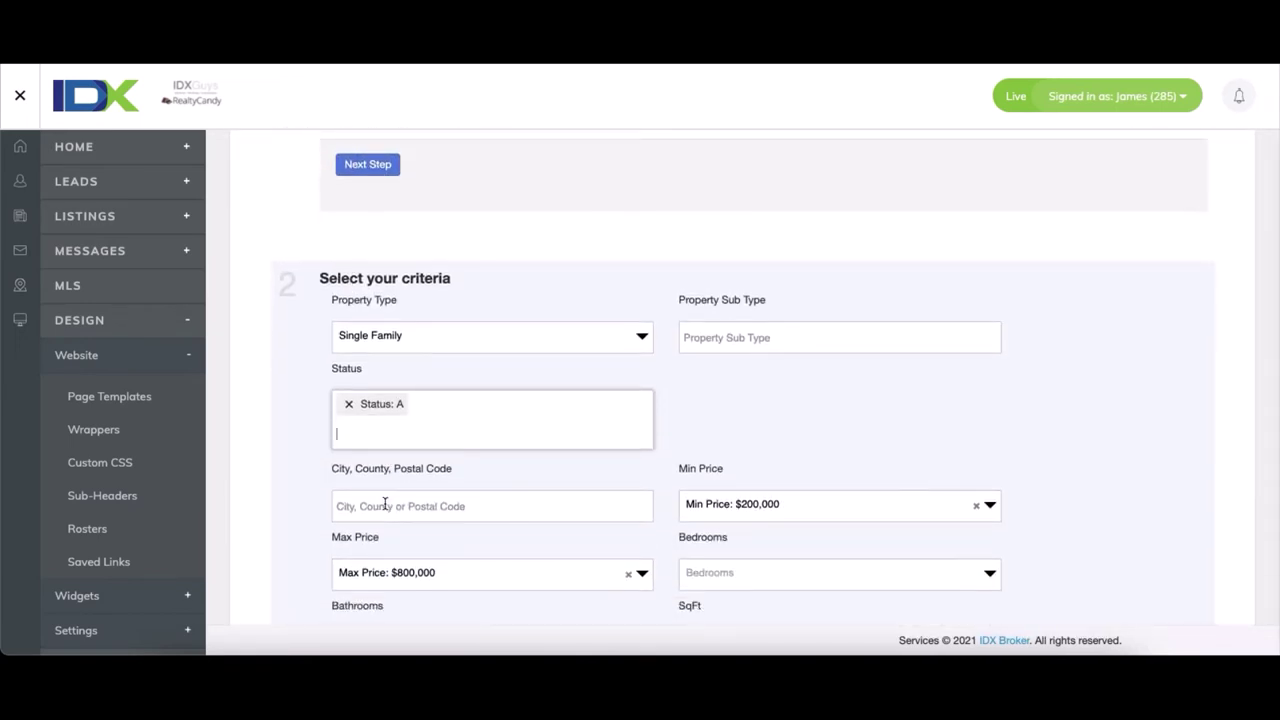
{"action": "left_click", "coordinate": [385, 508]}
{"action": "type", "text": "Dor"}
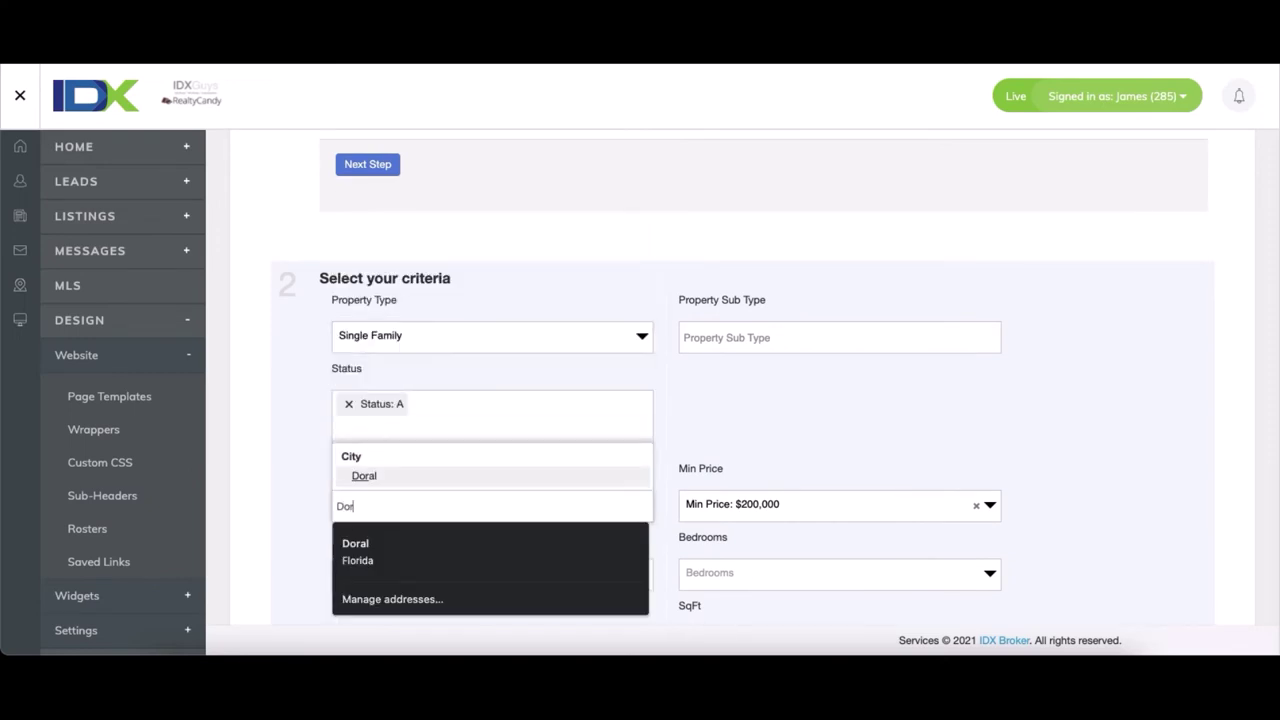
{"action": "left_click", "coordinate": [364, 477]}
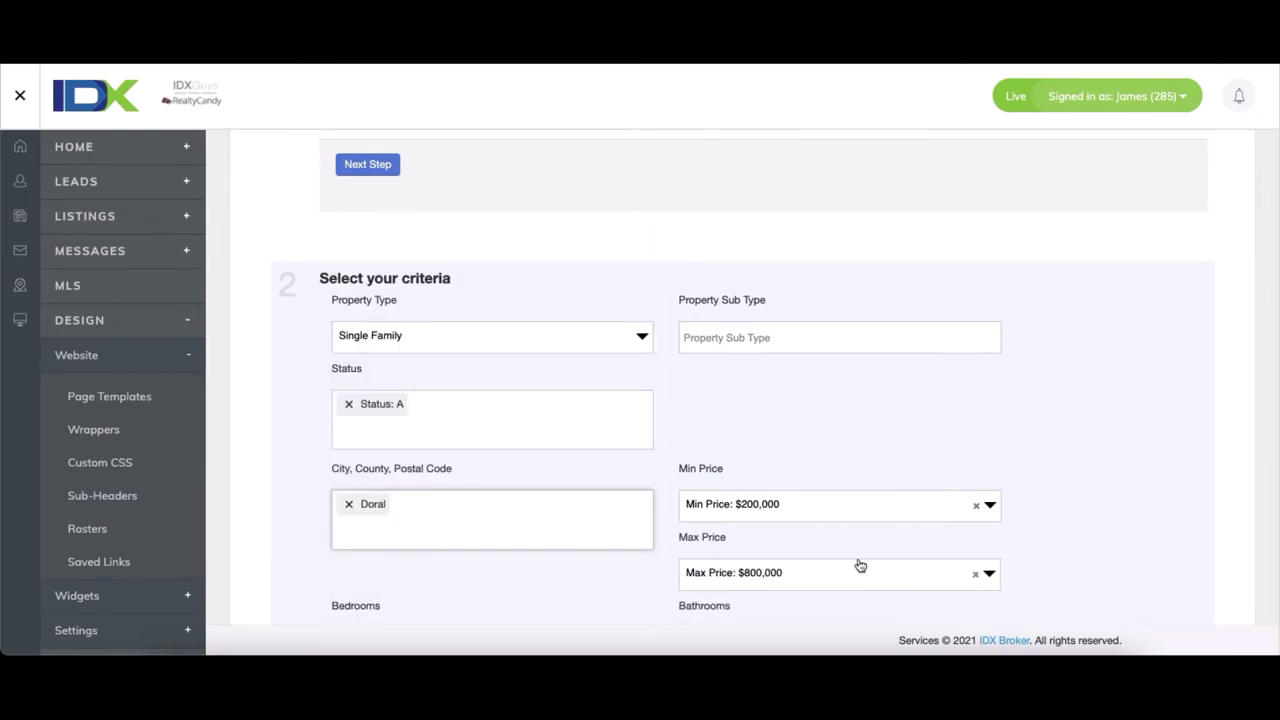
{"action": "left_click", "coordinate": [976, 506]}
{"action": "left_click", "coordinate": [975, 574]}
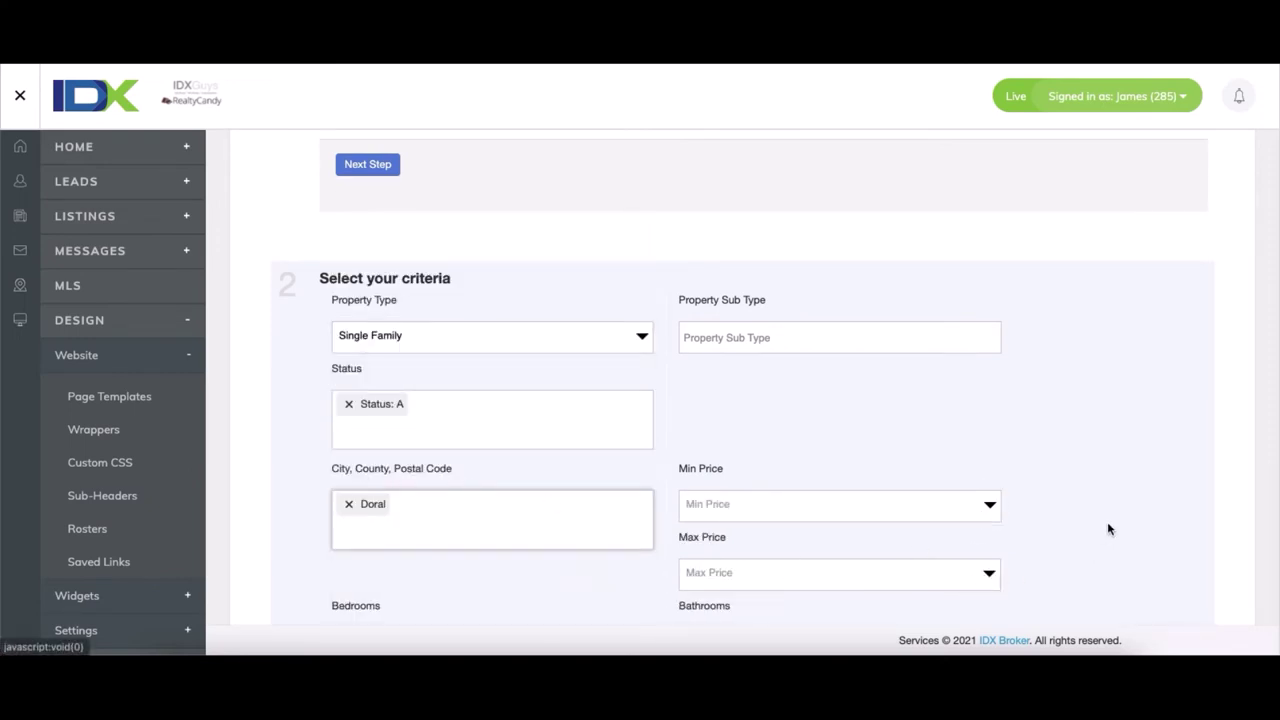
Only include listings with images, sorted by newest listings.
{"action": "scroll", "coordinate": [1106, 525], "scroll_direction": "down", "scroll_amount": 3}
{"action": "scroll", "coordinate": [1109, 527], "scroll_direction": "down", "scroll_amount": 3}
{"action": "left_click", "coordinate": [783, 246]}
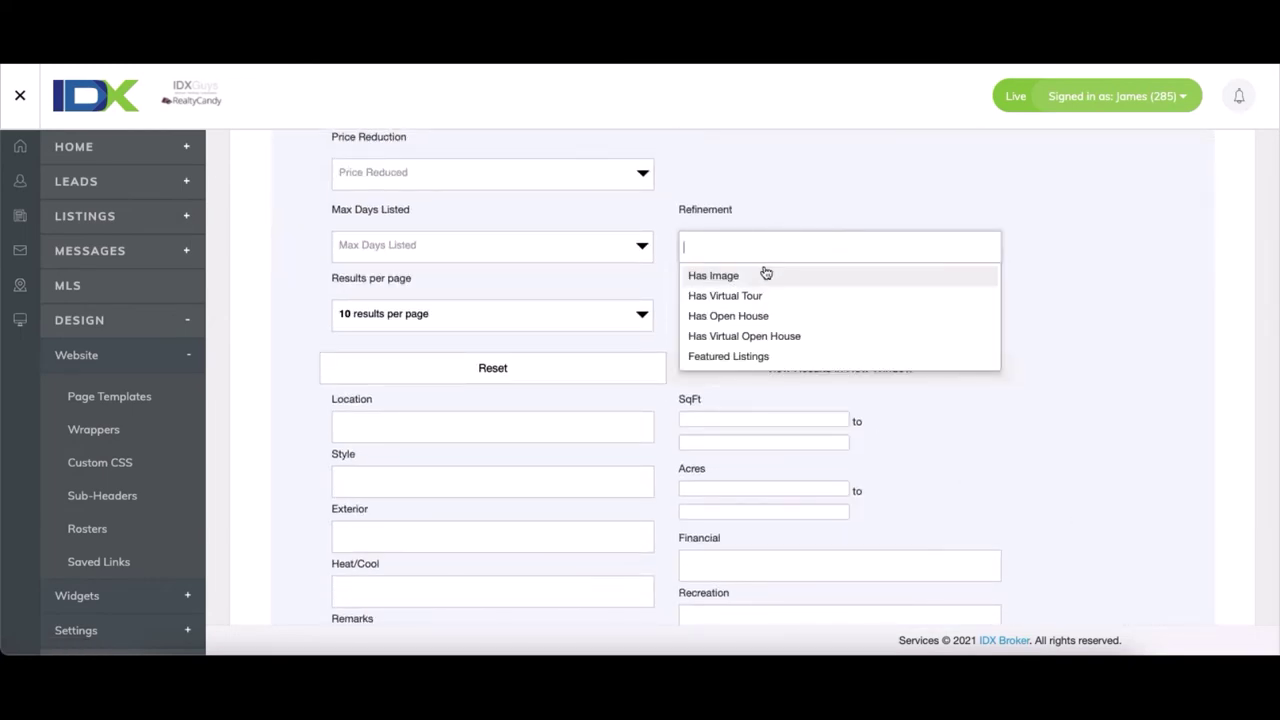
{"action": "left_click", "coordinate": [765, 275]}
{"action": "left_click", "coordinate": [746, 341]}
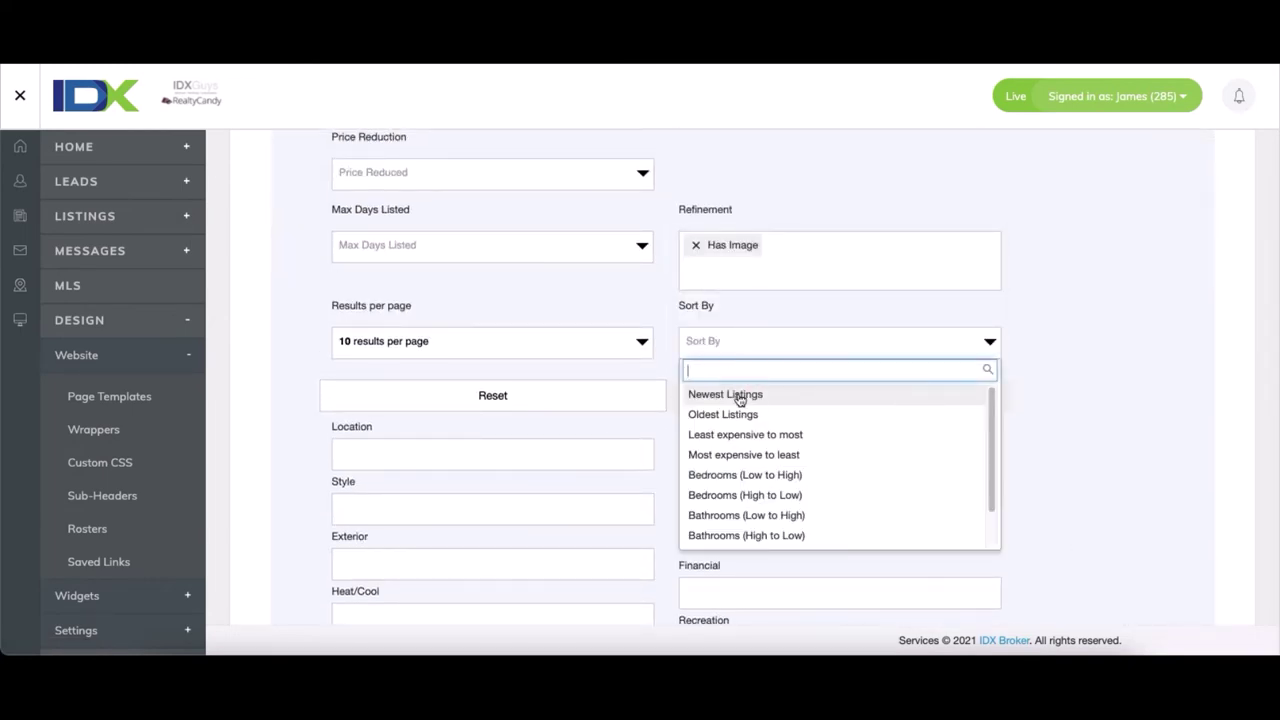
{"action": "left_click", "coordinate": [739, 397]}
{"action": "scroll", "coordinate": [1075, 420], "scroll_direction": "down", "scroll_amount": 3}
Title the link Doral and keep the generated doral URL.
{"action": "left_click", "coordinate": [368, 510]}
{"action": "left_click", "coordinate": [370, 176]}
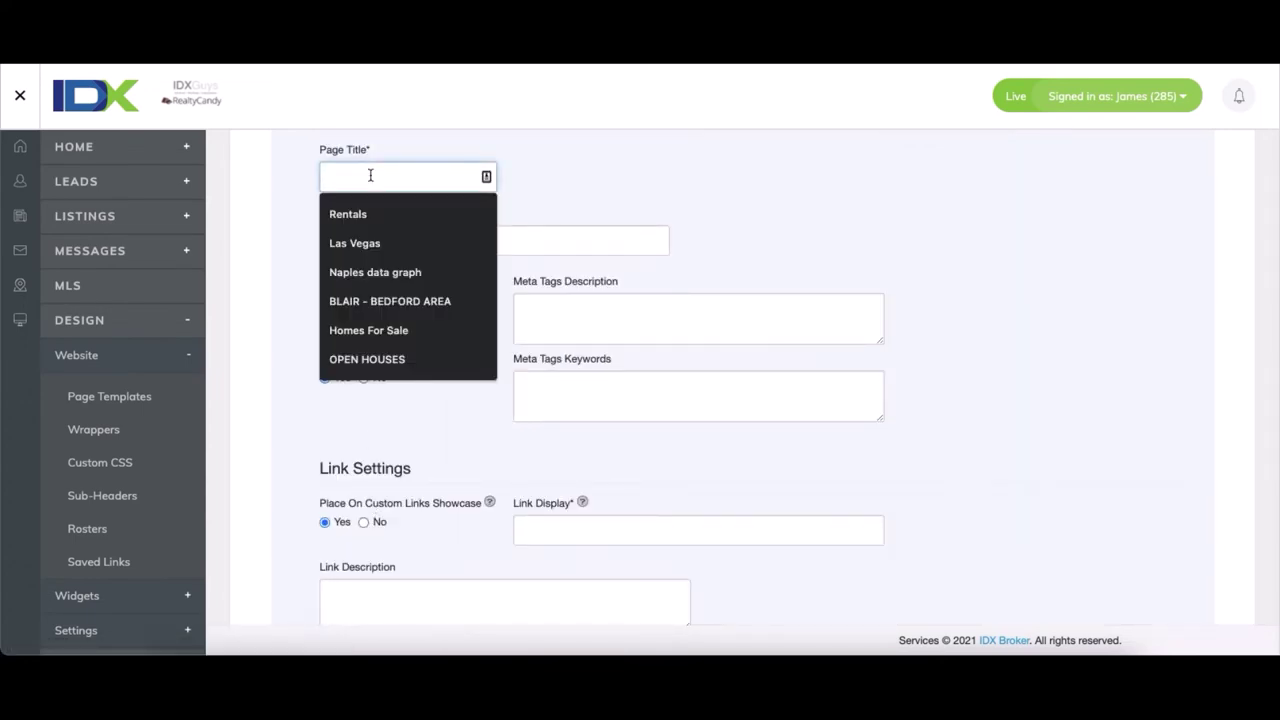
{"action": "type", "text": "Doral"}
{"action": "key", "text": "Tab"}
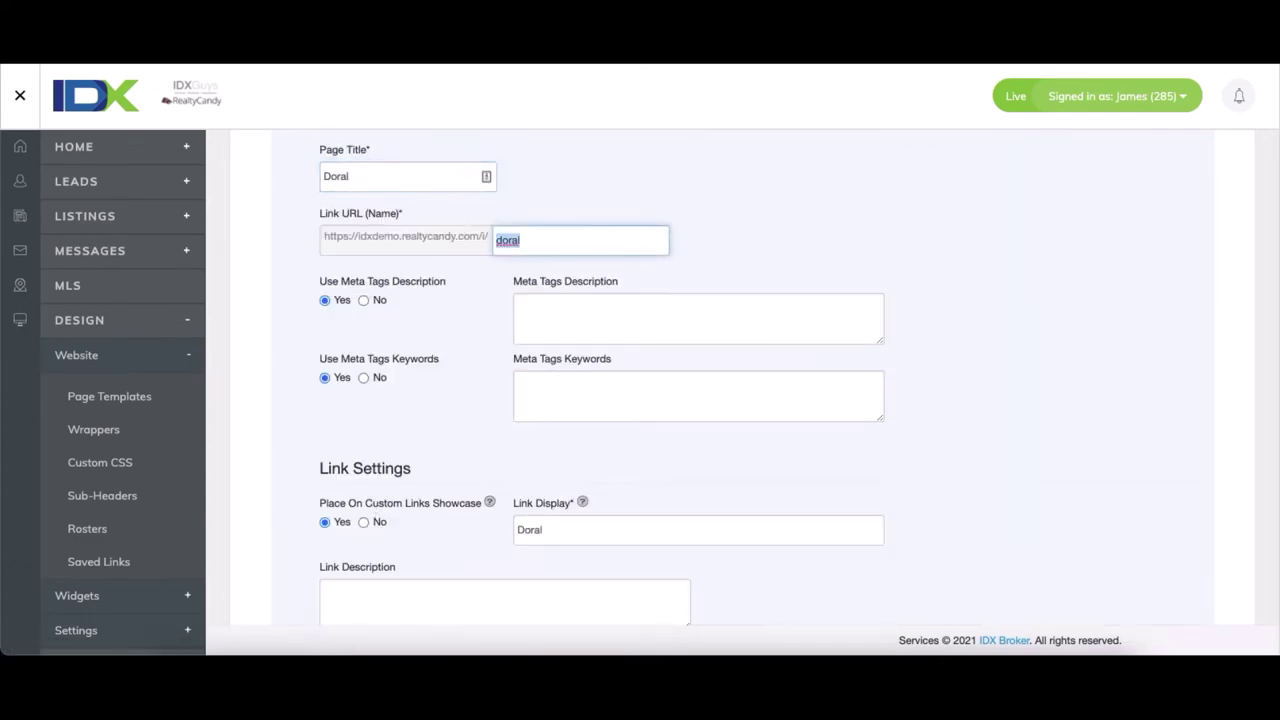
{"action": "left_click", "coordinate": [956, 406]}
{"action": "scroll", "coordinate": [956, 406], "scroll_direction": "down", "scroll_amount": 10}
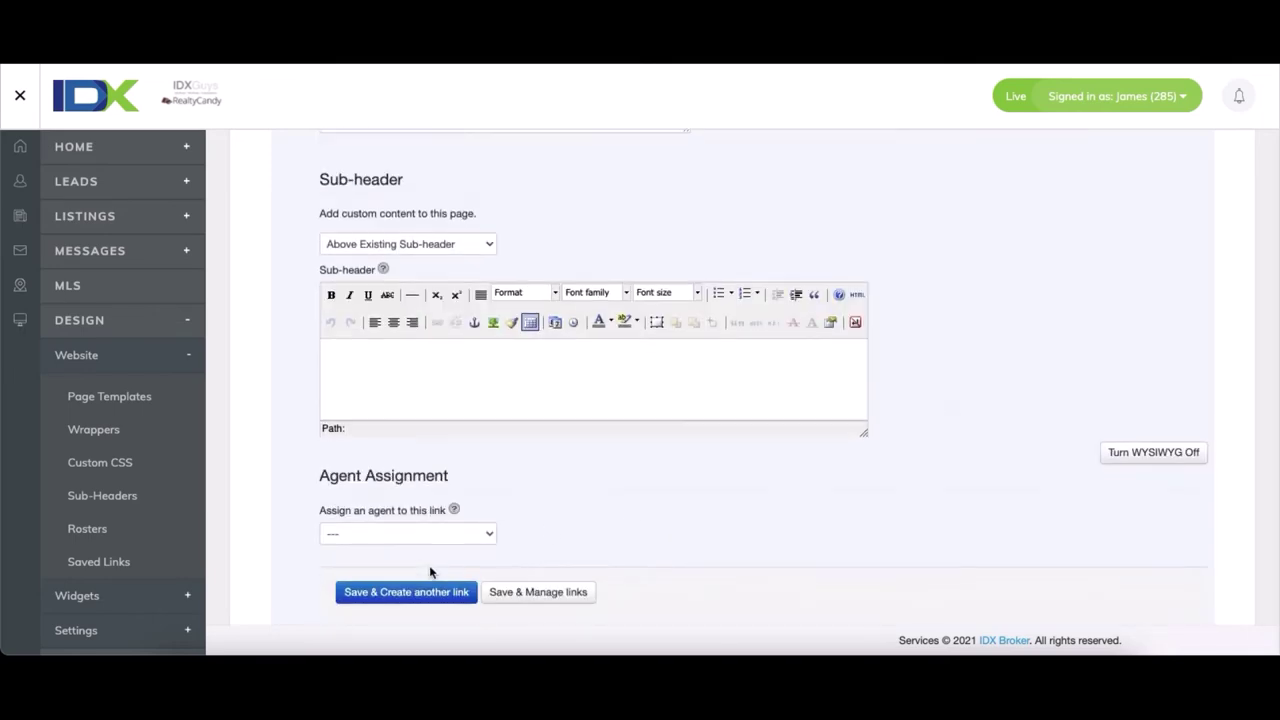
Save the Doral link via Save & Manage links and scroll through the Saved Links table.
{"action": "left_click", "coordinate": [535, 500]}
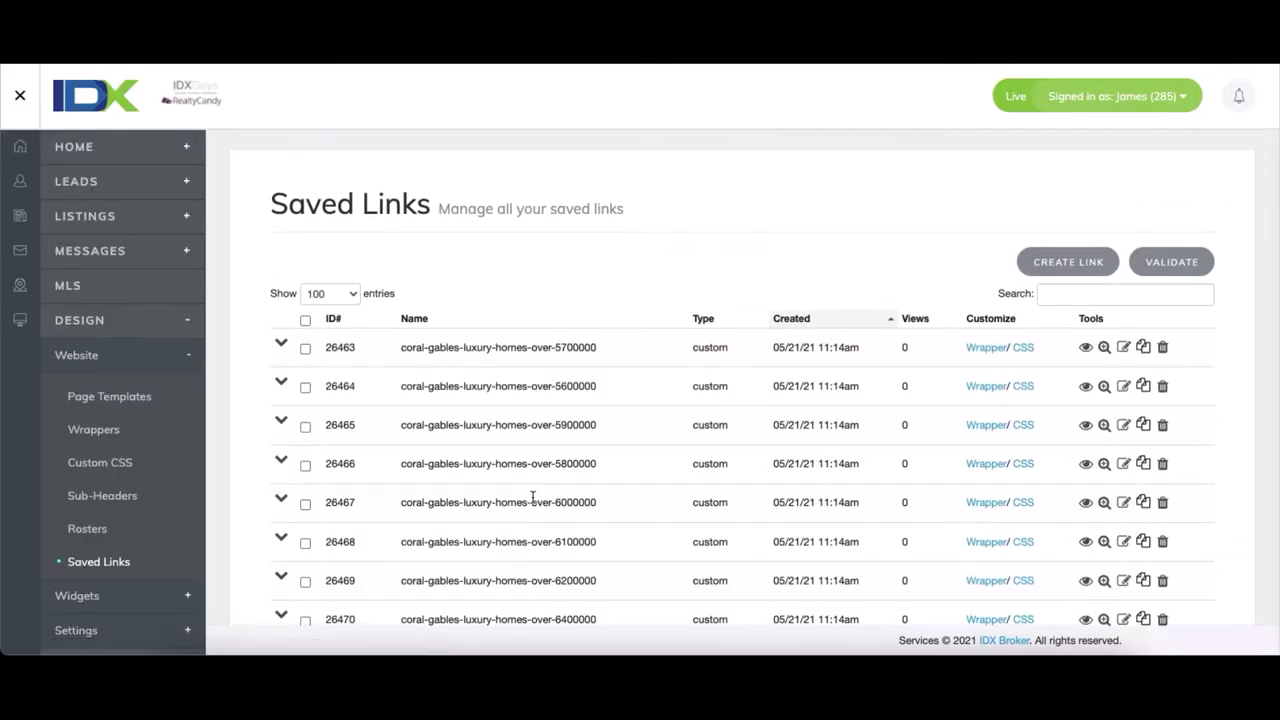
{"action": "scroll", "coordinate": [672, 440], "scroll_direction": "down", "scroll_amount": 4}
{"action": "scroll", "coordinate": [672, 440], "scroll_direction": "down", "scroll_amount": 15}
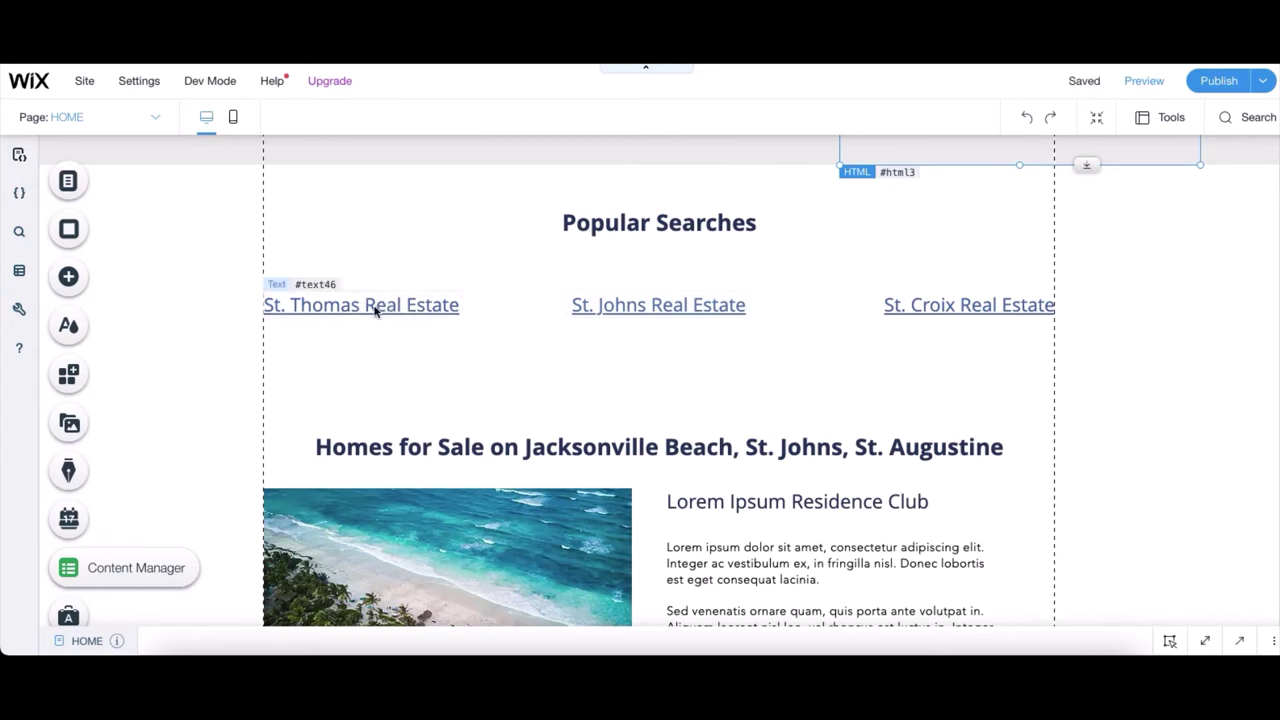
Retype the first Popular Searches link, St. Thomas Real Estate, as 'Coral Gables'.
{"action": "left_click", "coordinate": [375, 310]}
{"action": "left_click", "coordinate": [282, 254]}
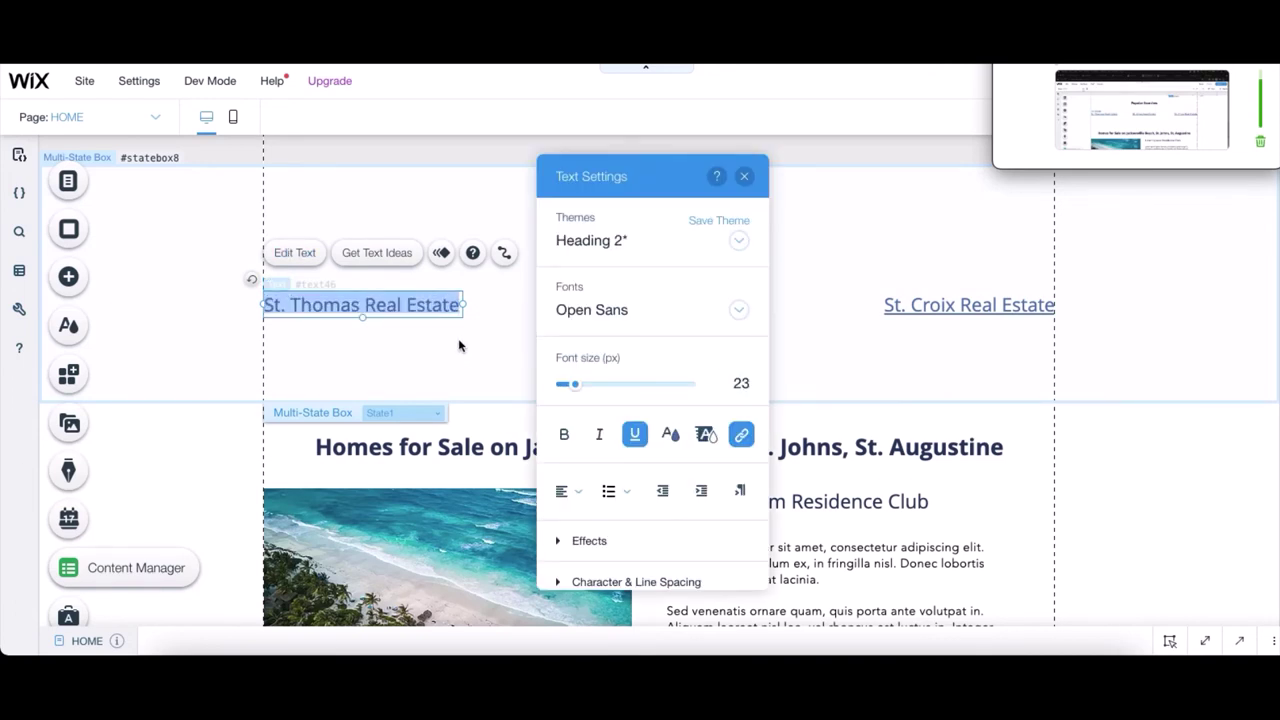
{"action": "right_click", "coordinate": [410, 310]}
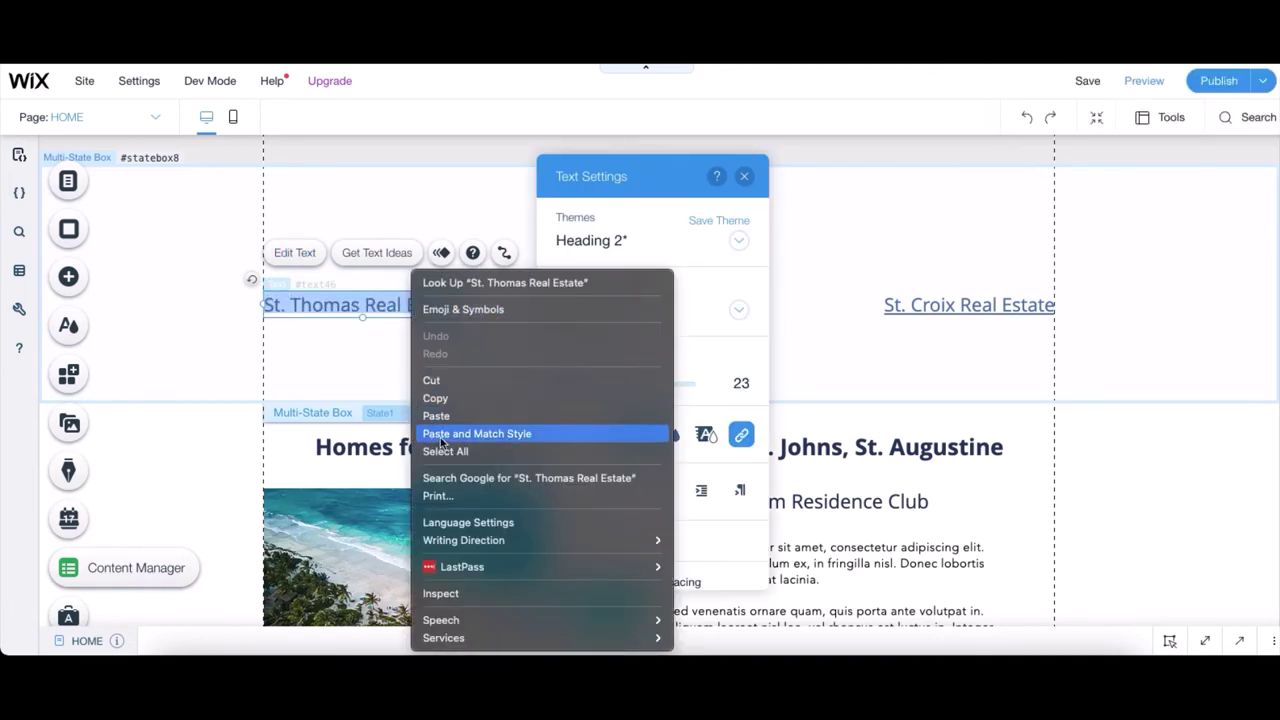
{"action": "left_click", "coordinate": [294, 403]}
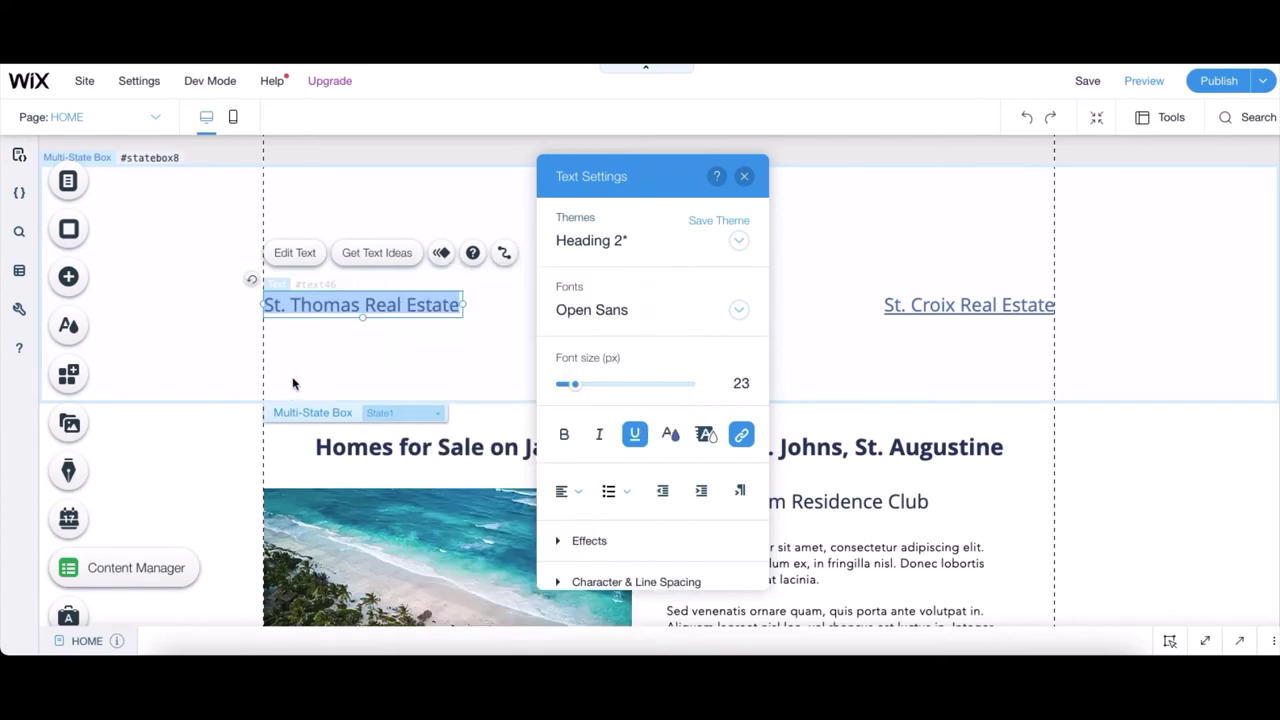
{"action": "type", "text": "Cora"}
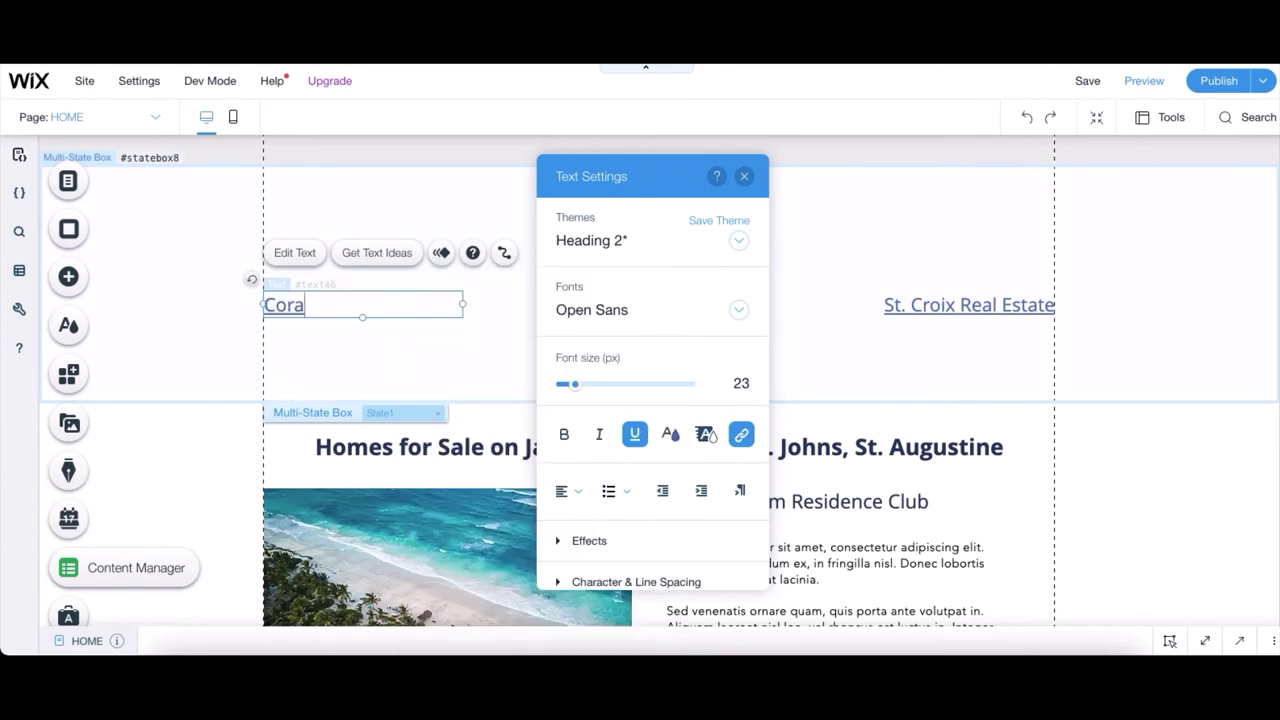
{"action": "type", "text": "l Gables"}
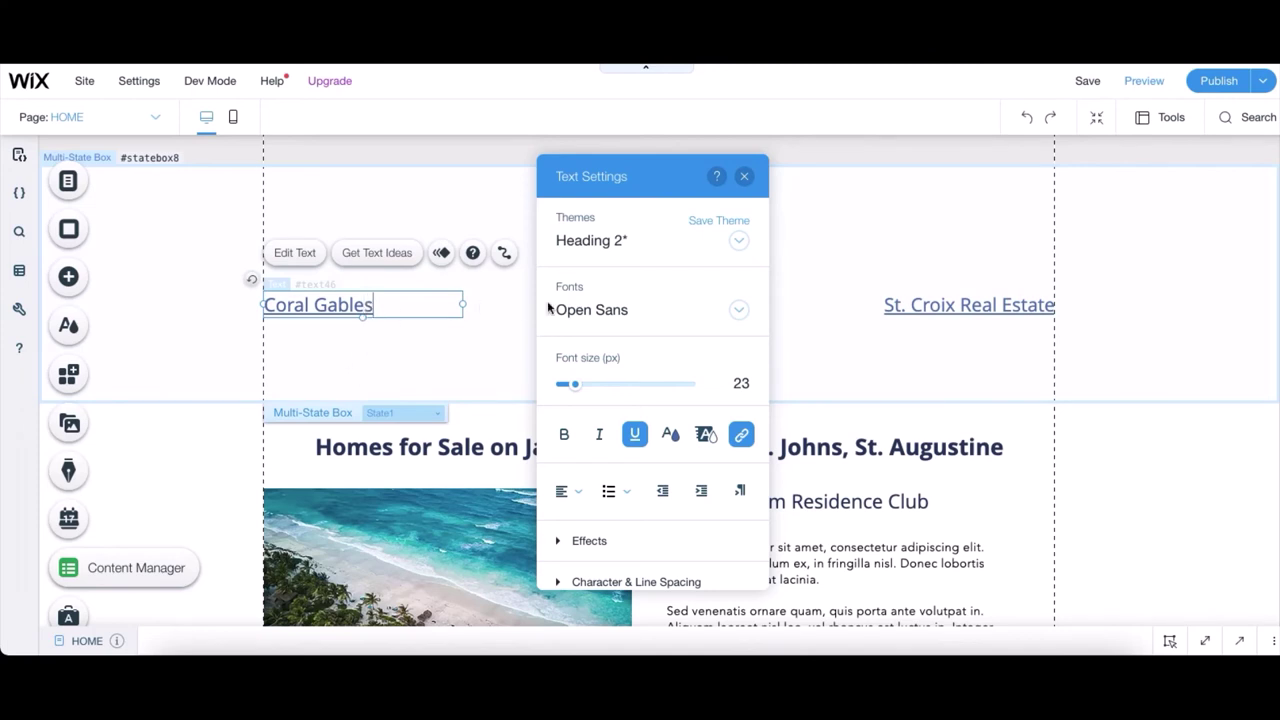
Replace the Coral Gables link's web address with the realtycandy coral-gables saved-search URL.
{"action": "left_click", "coordinate": [741, 437]}
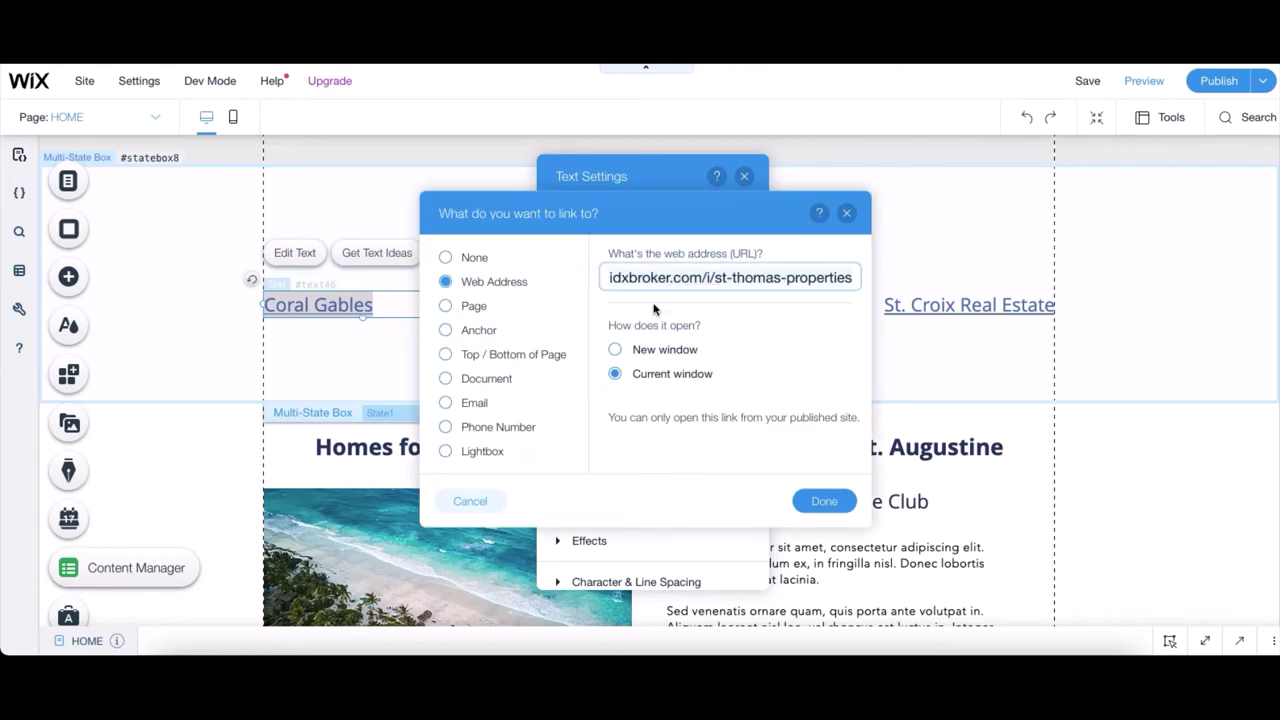
{"action": "key", "text": "ctrl+a"}
{"action": "key", "text": "BackSpace"}
{"action": "key", "text": "ctrl+v"}
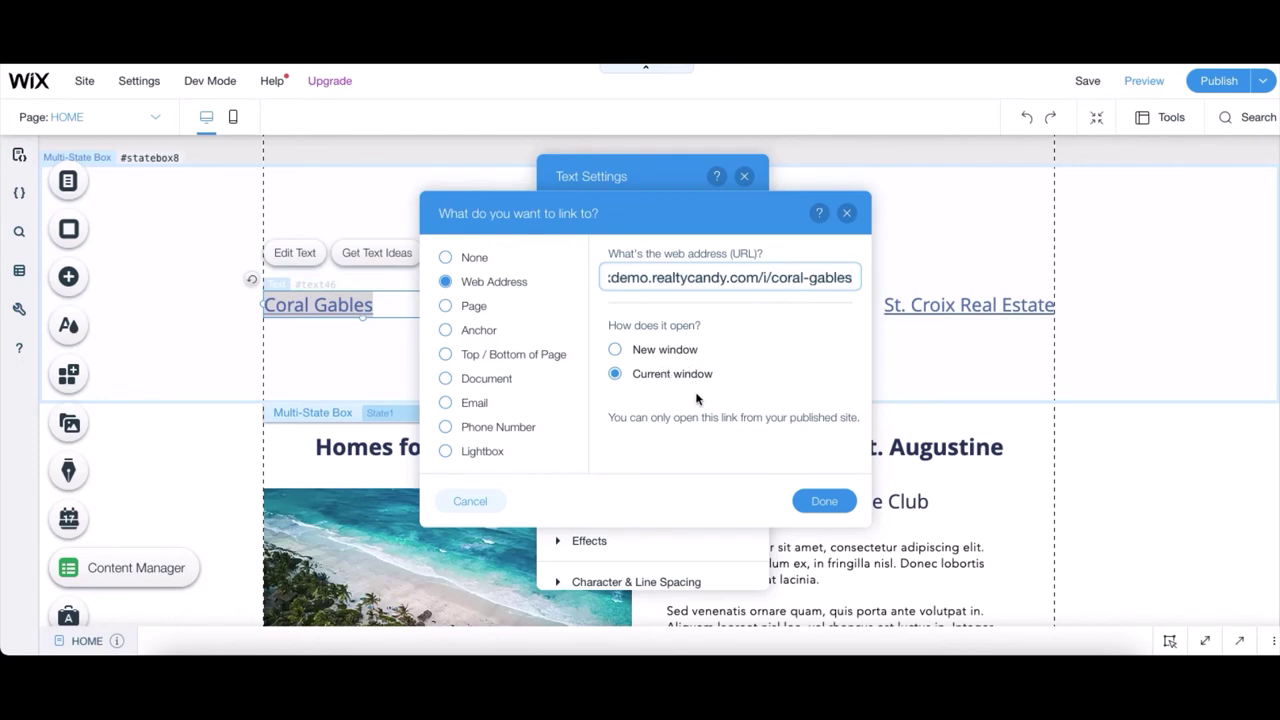
{"action": "left_click", "coordinate": [817, 502]}
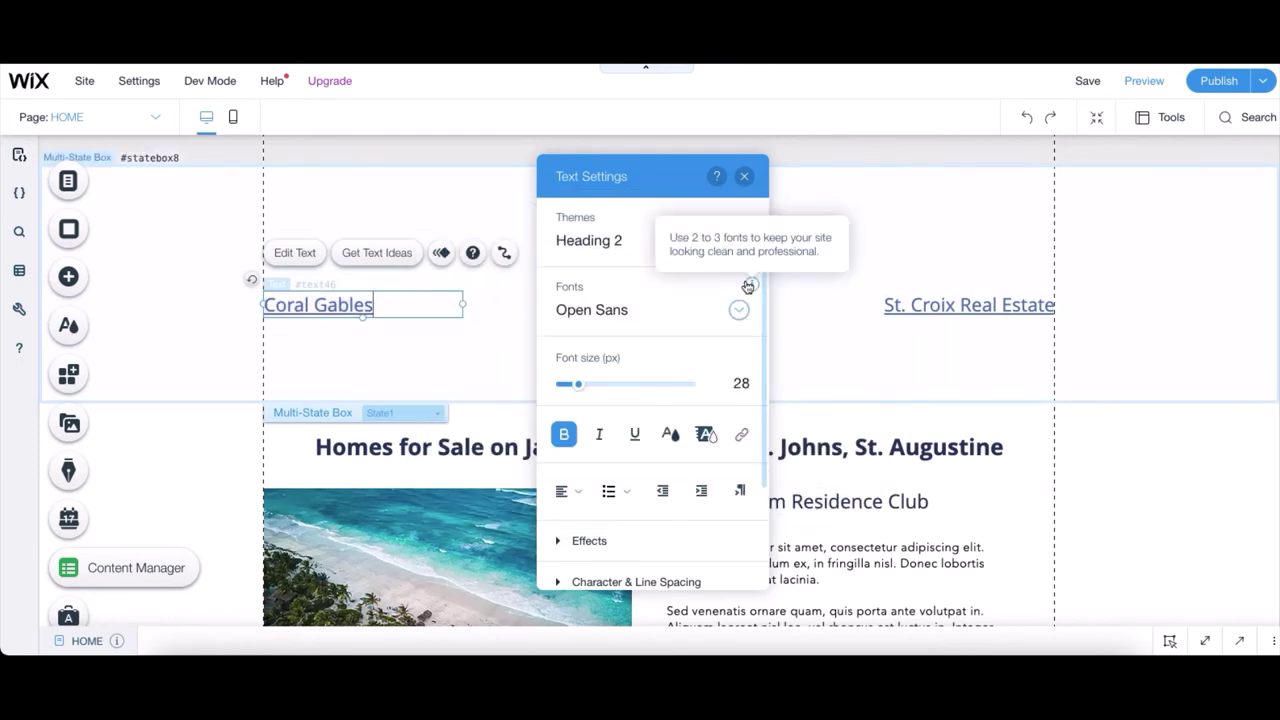
{"action": "left_click", "coordinate": [744, 177]}
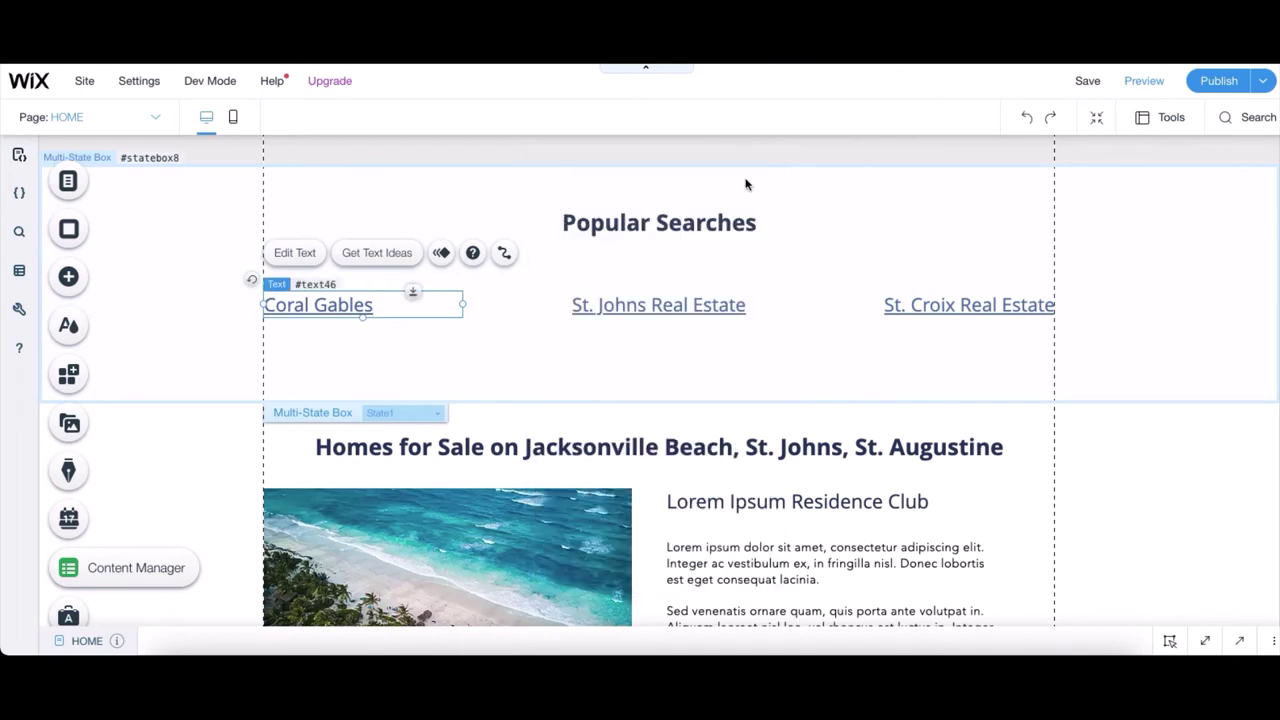
Change the St. Johns Real Estate link text to 'Miami Beach'.
{"action": "left_click", "coordinate": [691, 305]}
{"action": "left_click", "coordinate": [607, 253]}
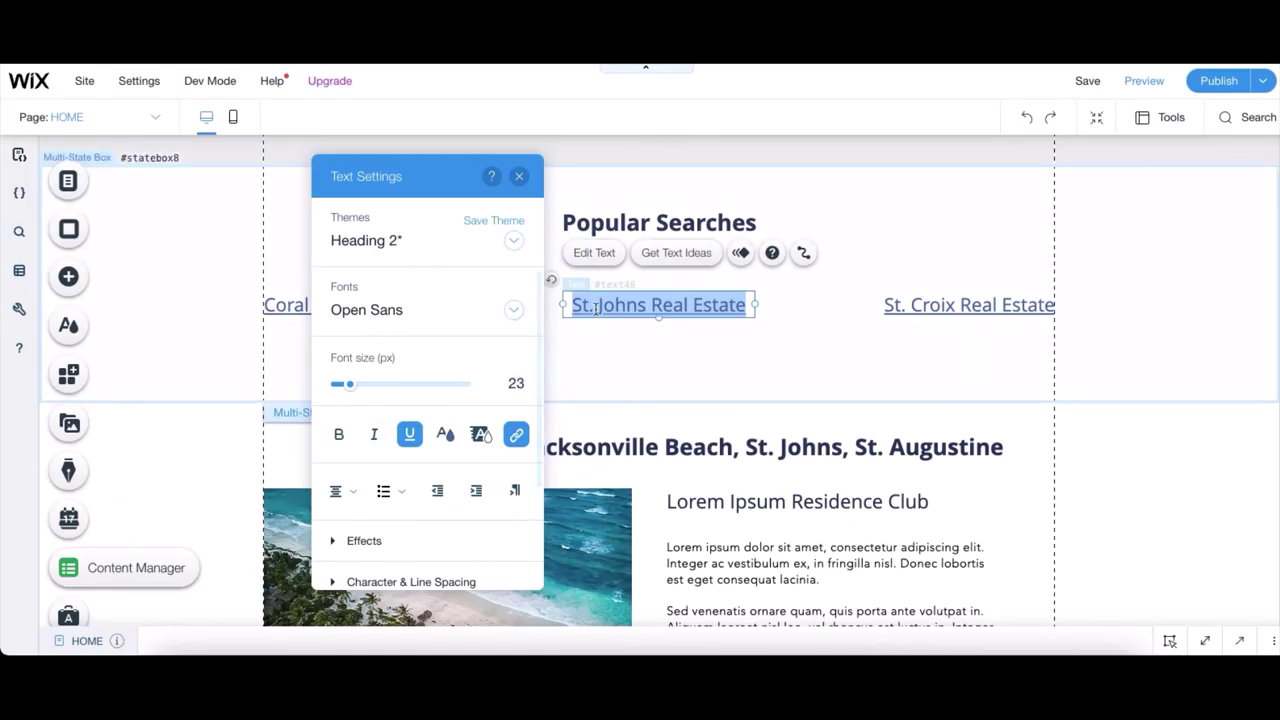
{"action": "type", "text": "Miami"}
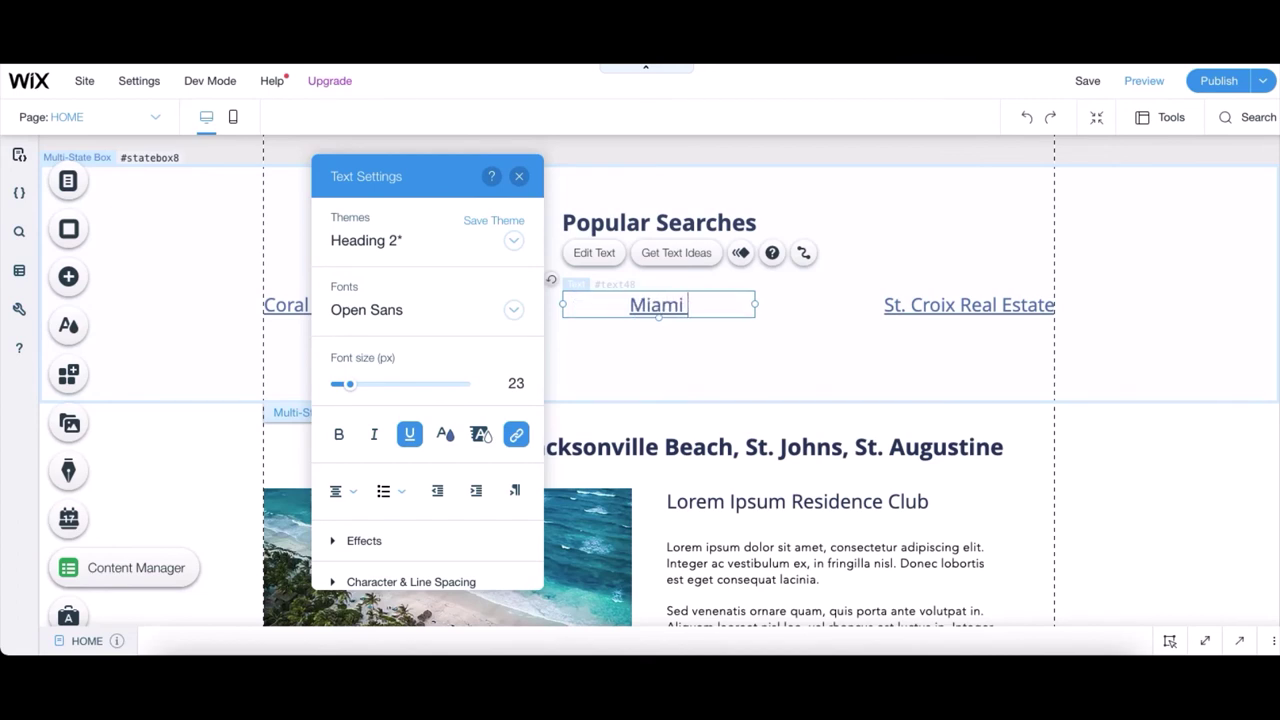
{"action": "type", "text": " Beach"}
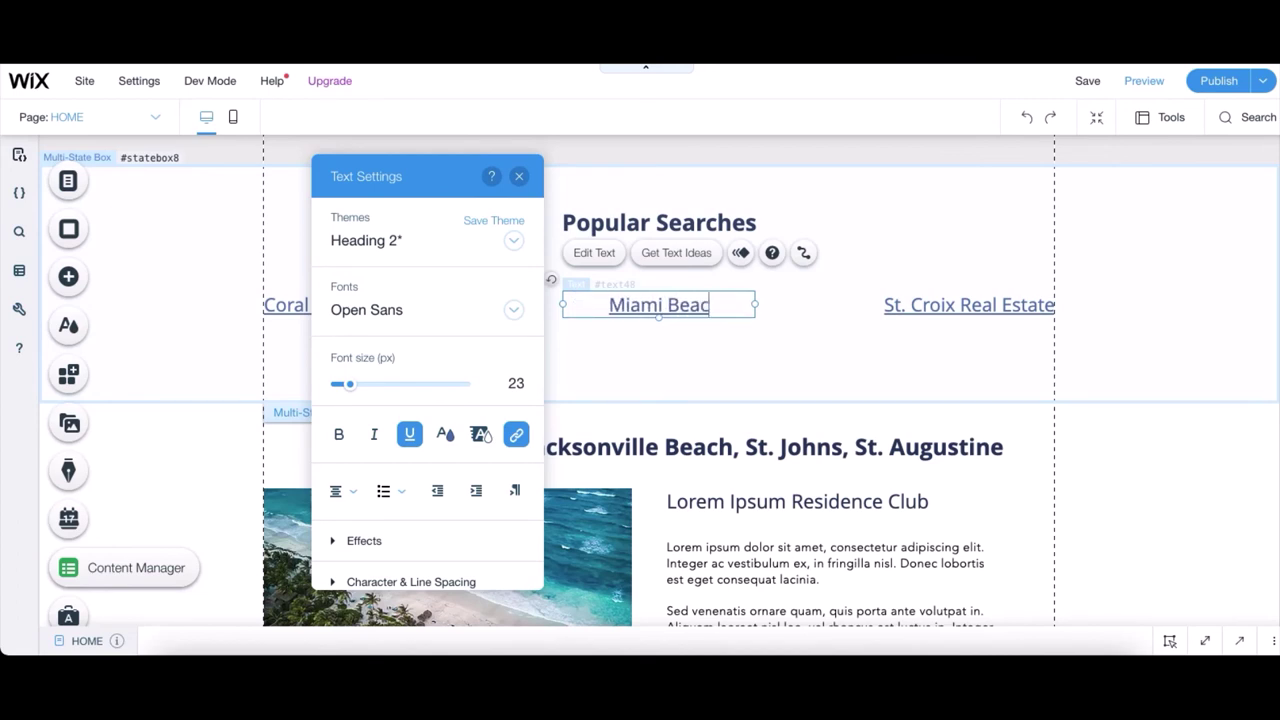
Point the Miami Beach link to the realtycandy miami-beach saved-search URL.
{"action": "left_click", "coordinate": [515, 436]}
{"action": "left_click", "coordinate": [765, 280]}
{"action": "key", "text": "ctrl+a"}
{"action": "key", "text": "BackSpace"}
{"action": "type", "text": "demo.realtycandy.com/i/miami-beach"}
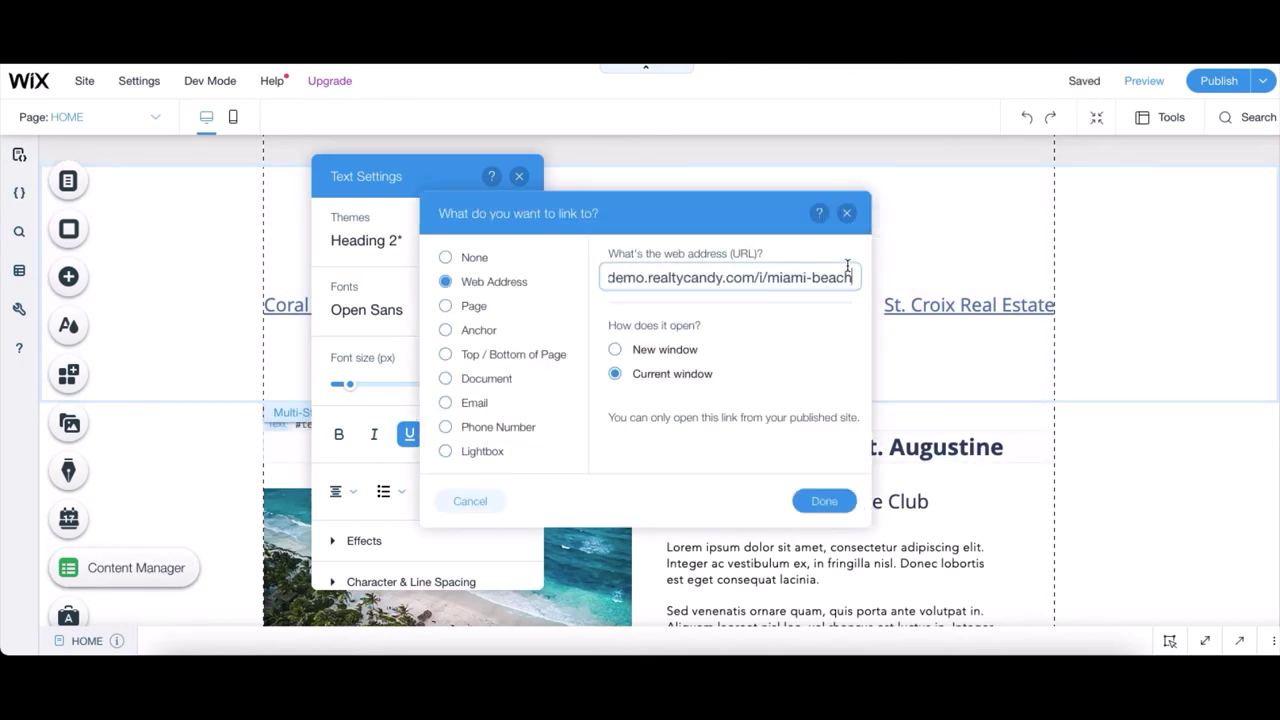
{"action": "left_click", "coordinate": [820, 503]}
{"action": "left_click", "coordinate": [519, 177]}
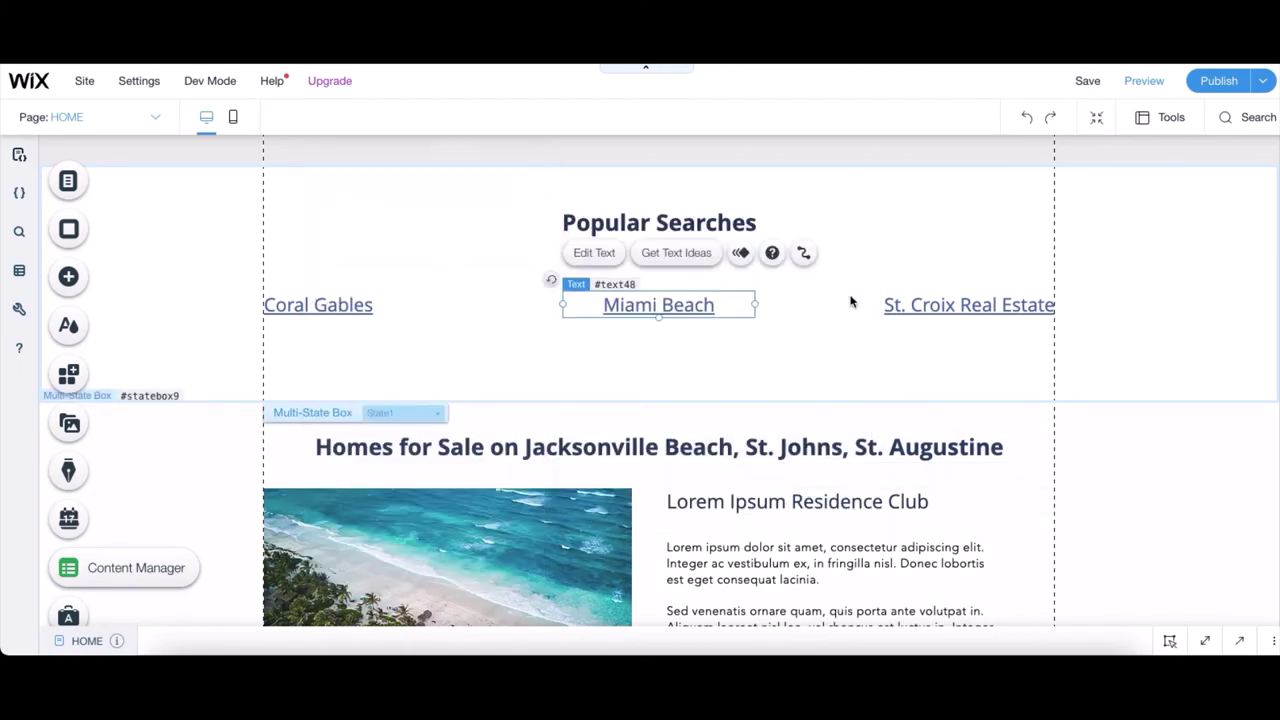
Change the St. Croix Real Estate link text to 'Fort Lauderdale'.
{"action": "left_click", "coordinate": [1004, 310]}
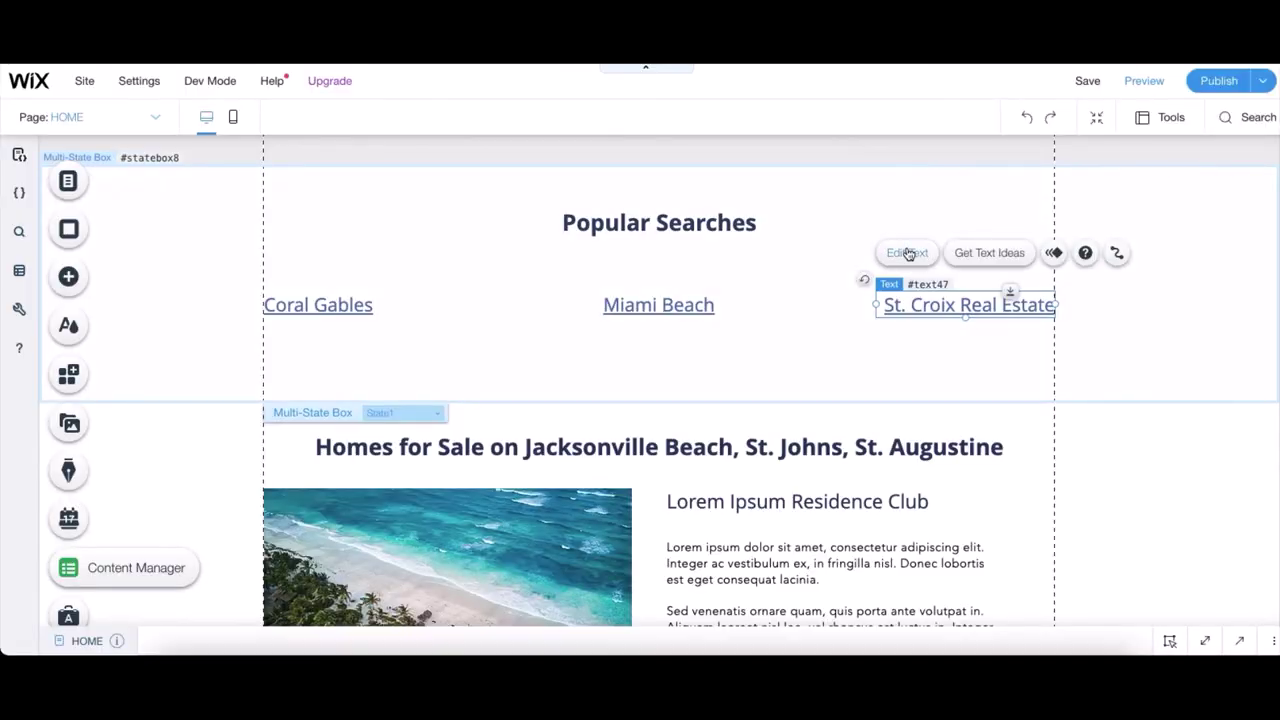
{"action": "left_click", "coordinate": [908, 253]}
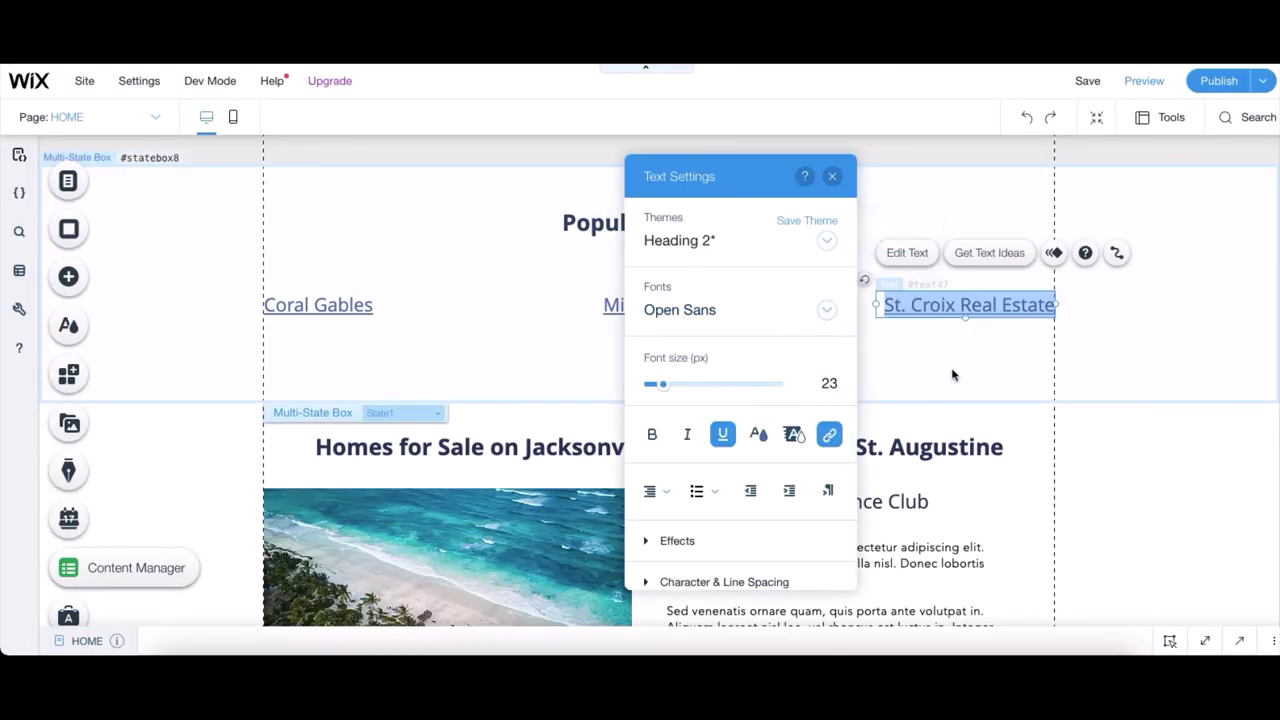
{"action": "type", "text": "Fort"}
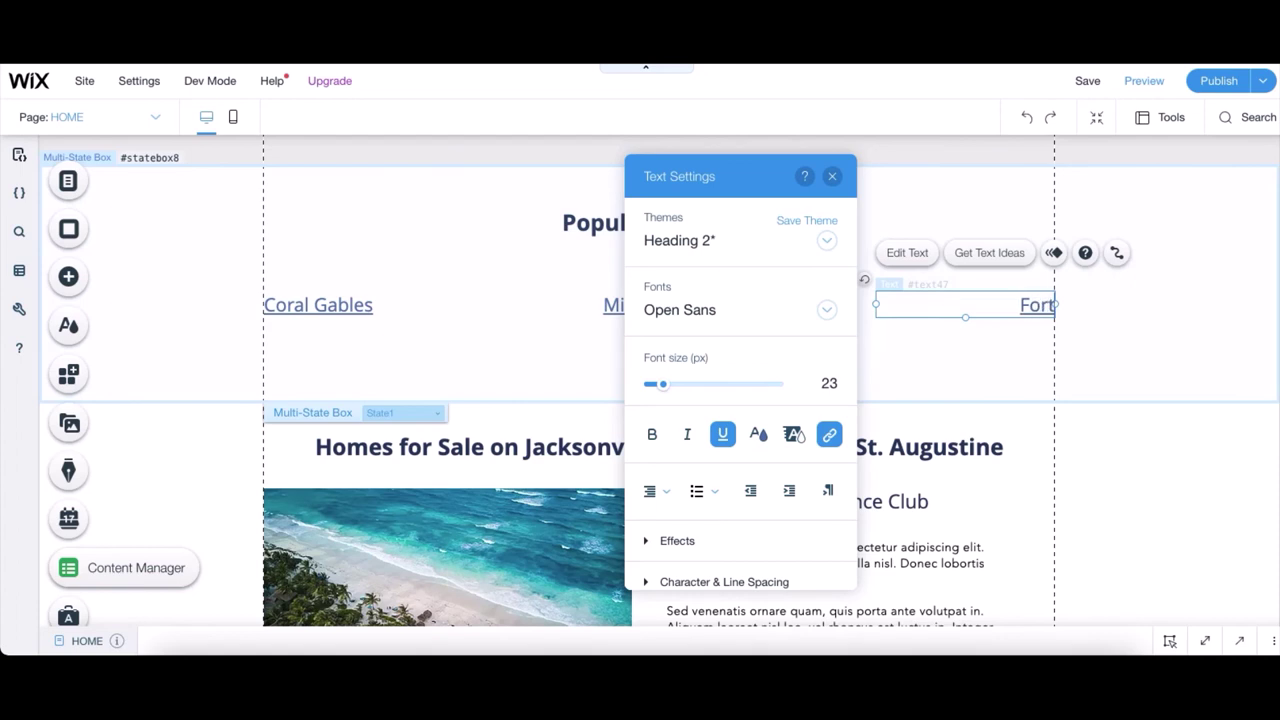
{"action": "type", "text": " Lauderdale"}
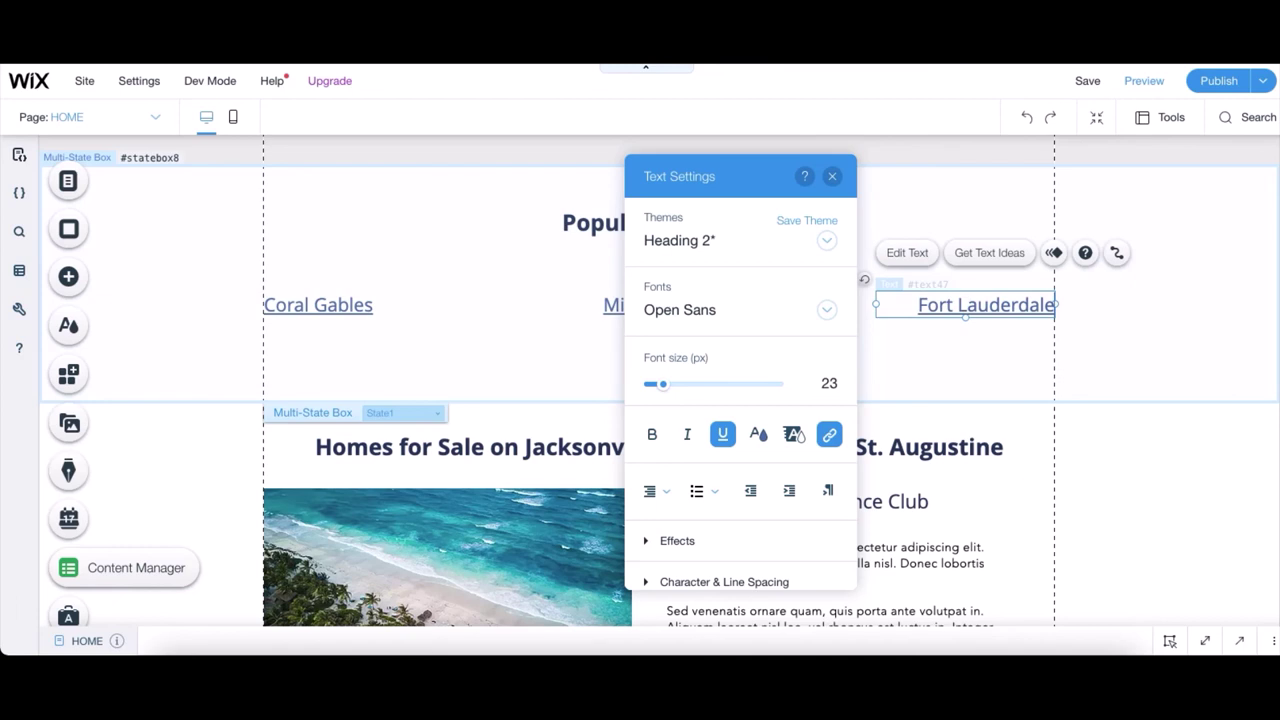
Point the Fort Lauderdale link to the realtycandy fort-lauderdale saved-search URL.
{"action": "left_click", "coordinate": [831, 437]}
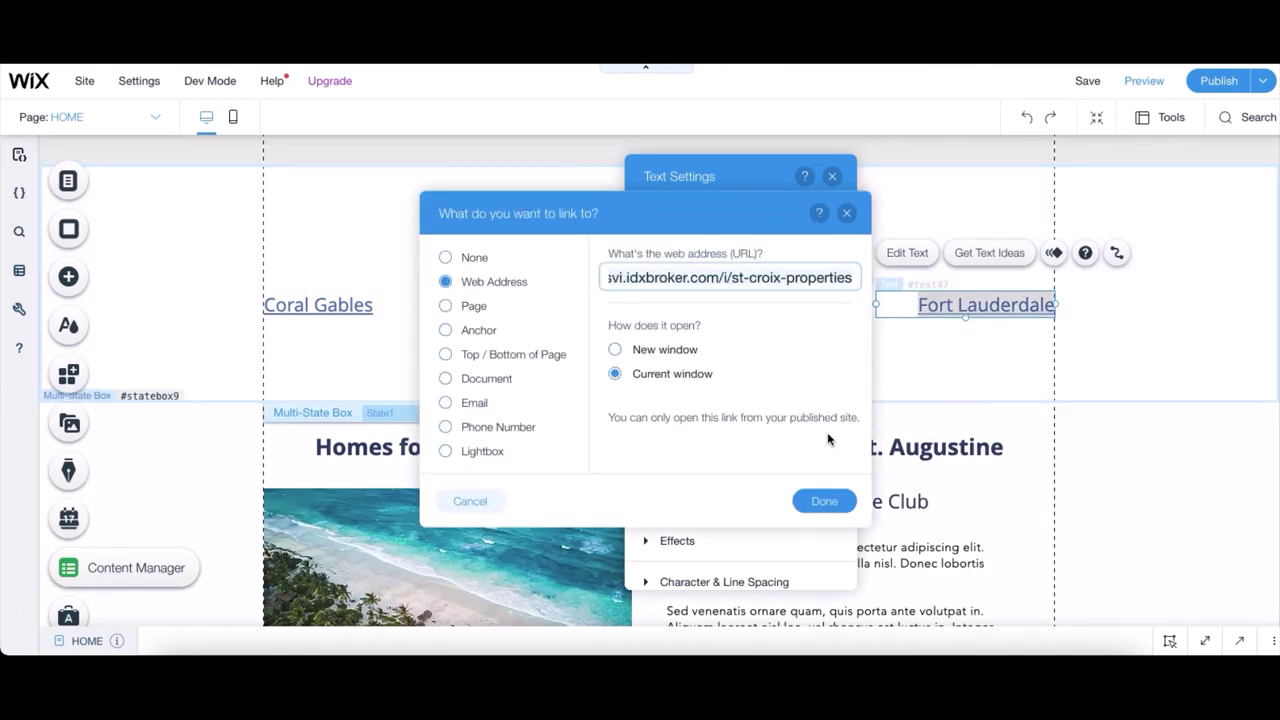
{"action": "key", "text": "super+a"}
{"action": "type", "text": "https://idxdemo.realtycandy.com/i/fort-lauderdale"}
{"action": "left_click", "coordinate": [809, 503]}
{"action": "left_click", "coordinate": [831, 176]}
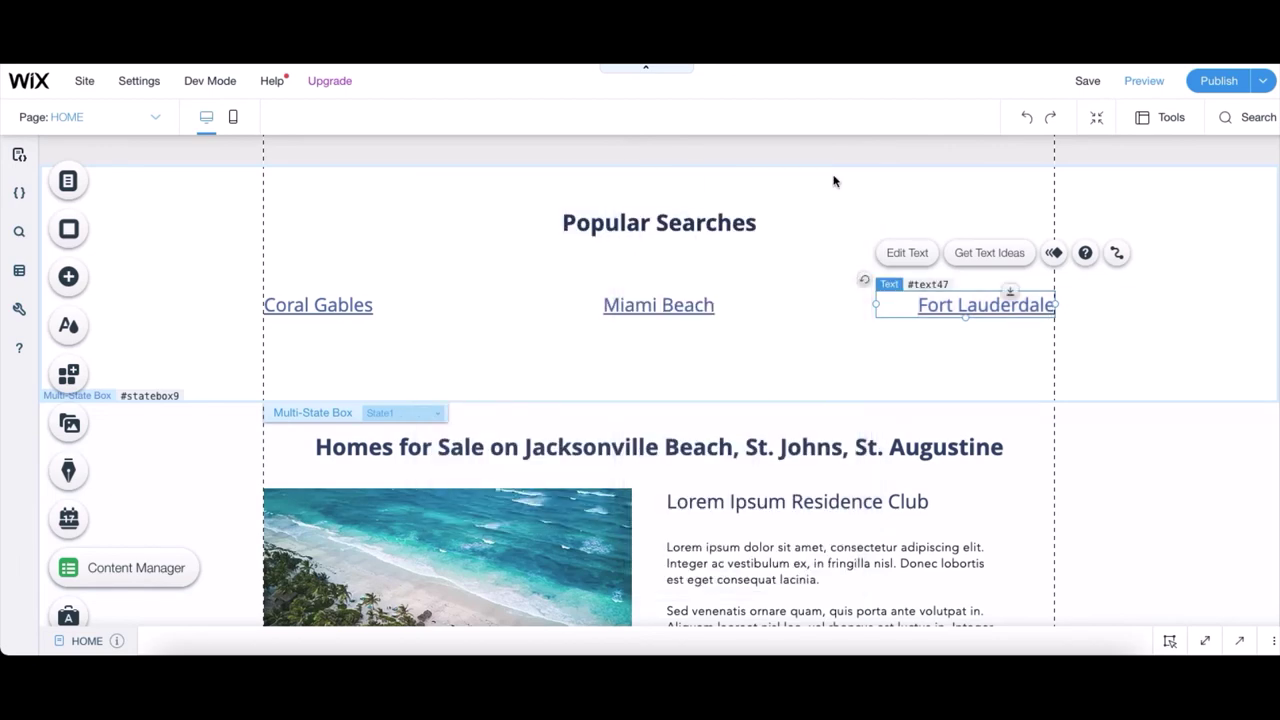
Relabel the View All Listings button to 'View Doral Listings'.
{"action": "scroll", "coordinate": [925, 352], "scroll_direction": "down", "scroll_amount": 2}
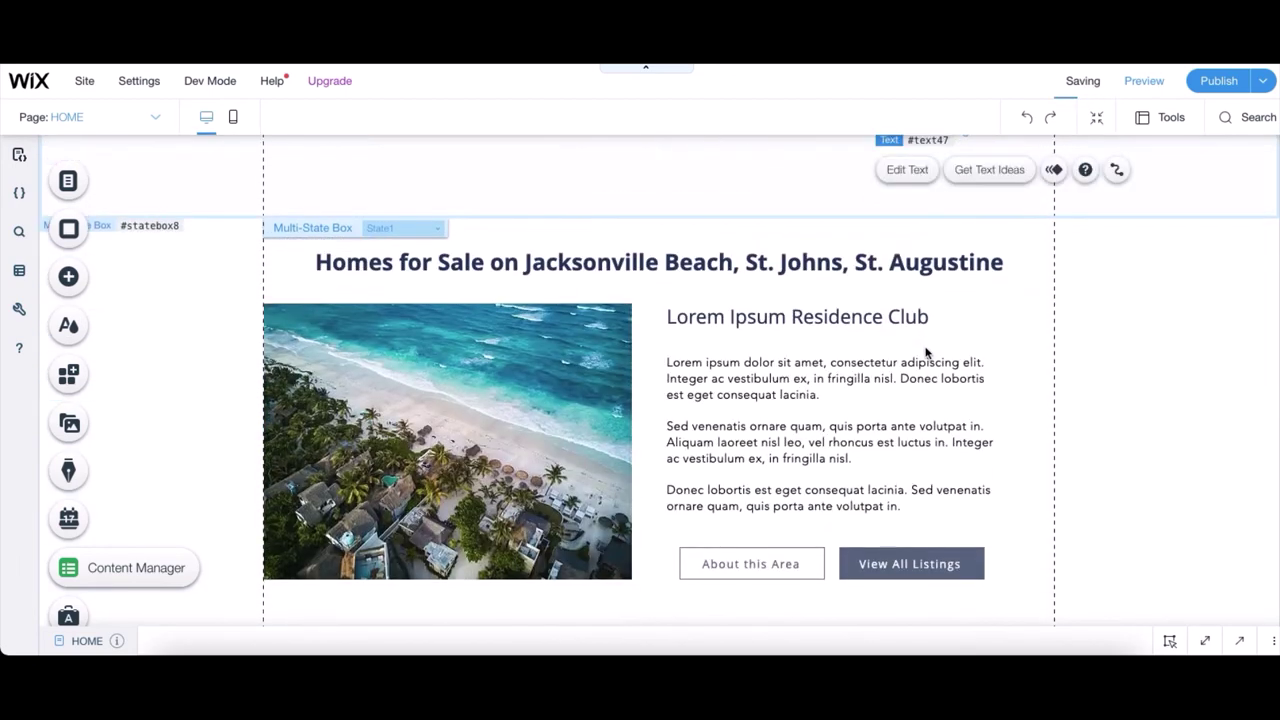
{"action": "left_click", "coordinate": [902, 566]}
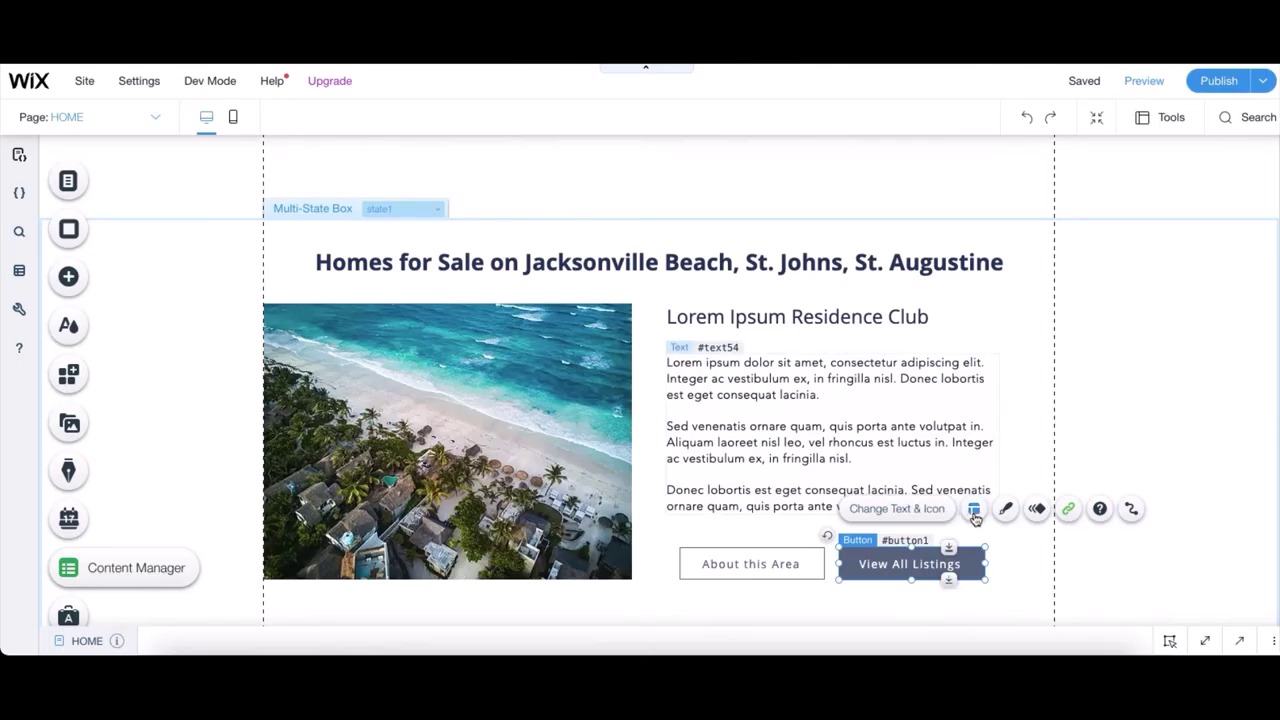
{"action": "left_click", "coordinate": [902, 510]}
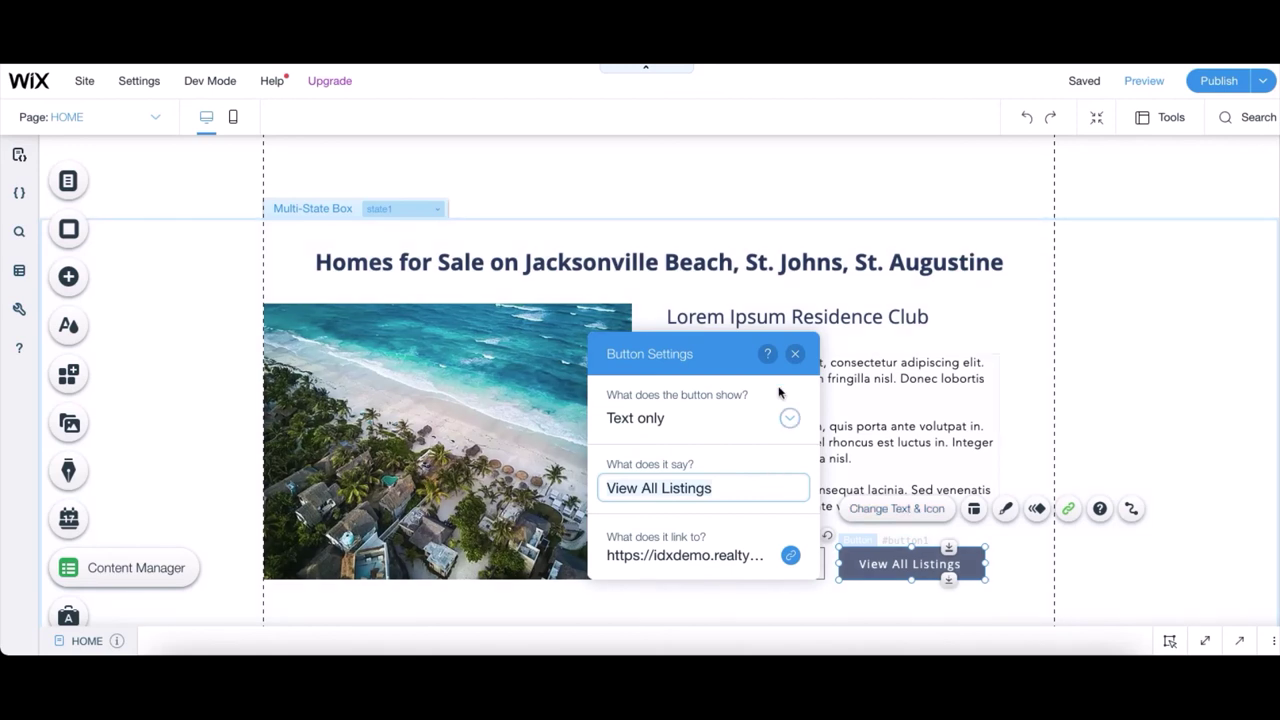
{"action": "left_click", "coordinate": [795, 354]}
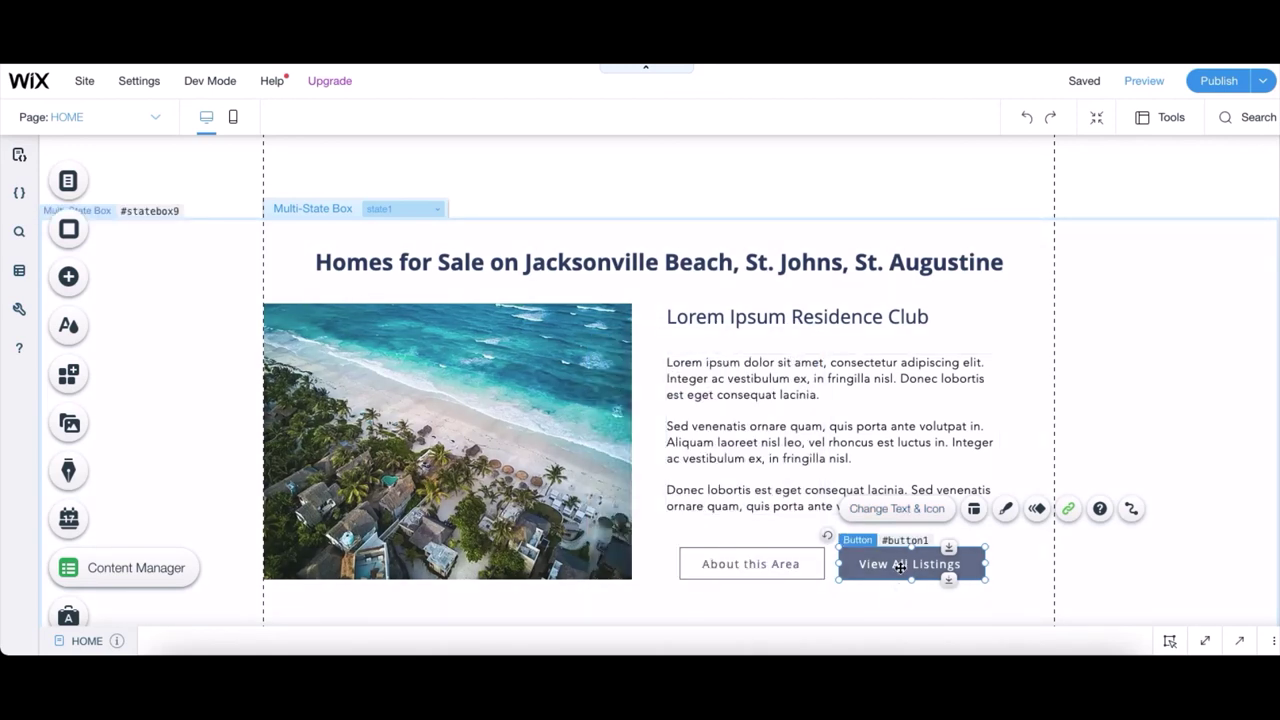
{"action": "left_click", "coordinate": [900, 508]}
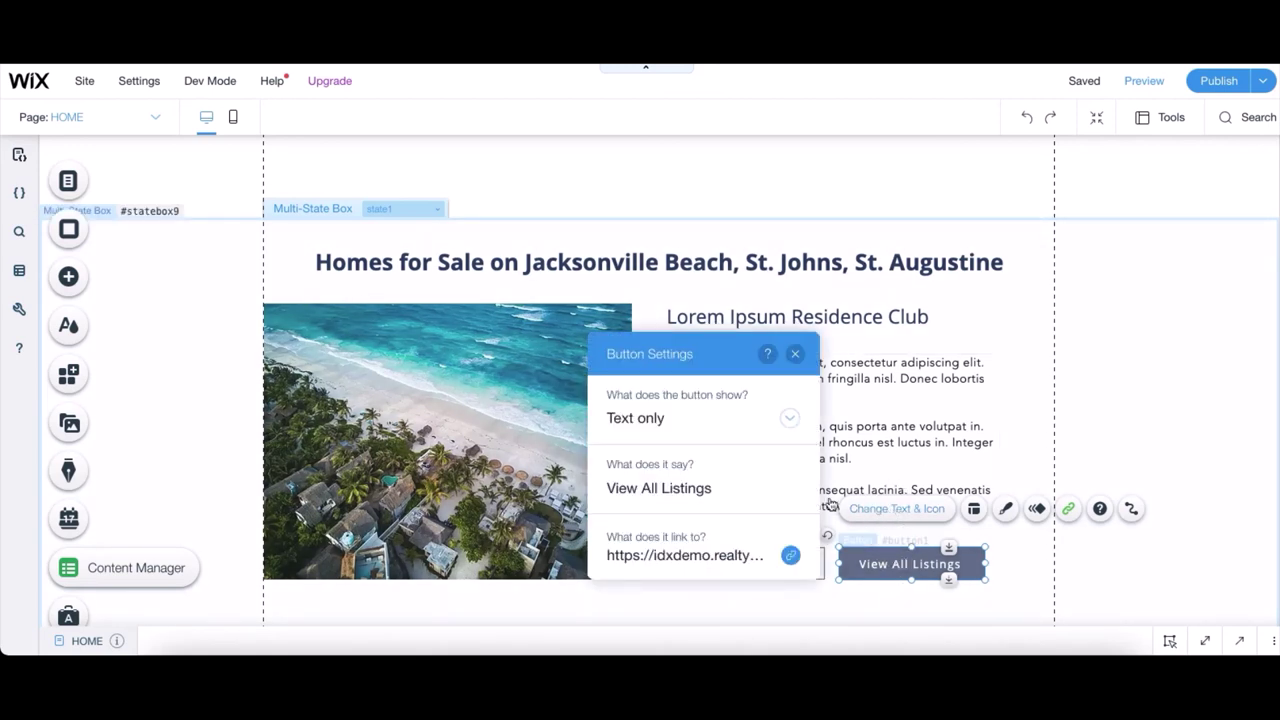
{"action": "double_click", "coordinate": [657, 488]}
{"action": "type", "text": "Doral"}
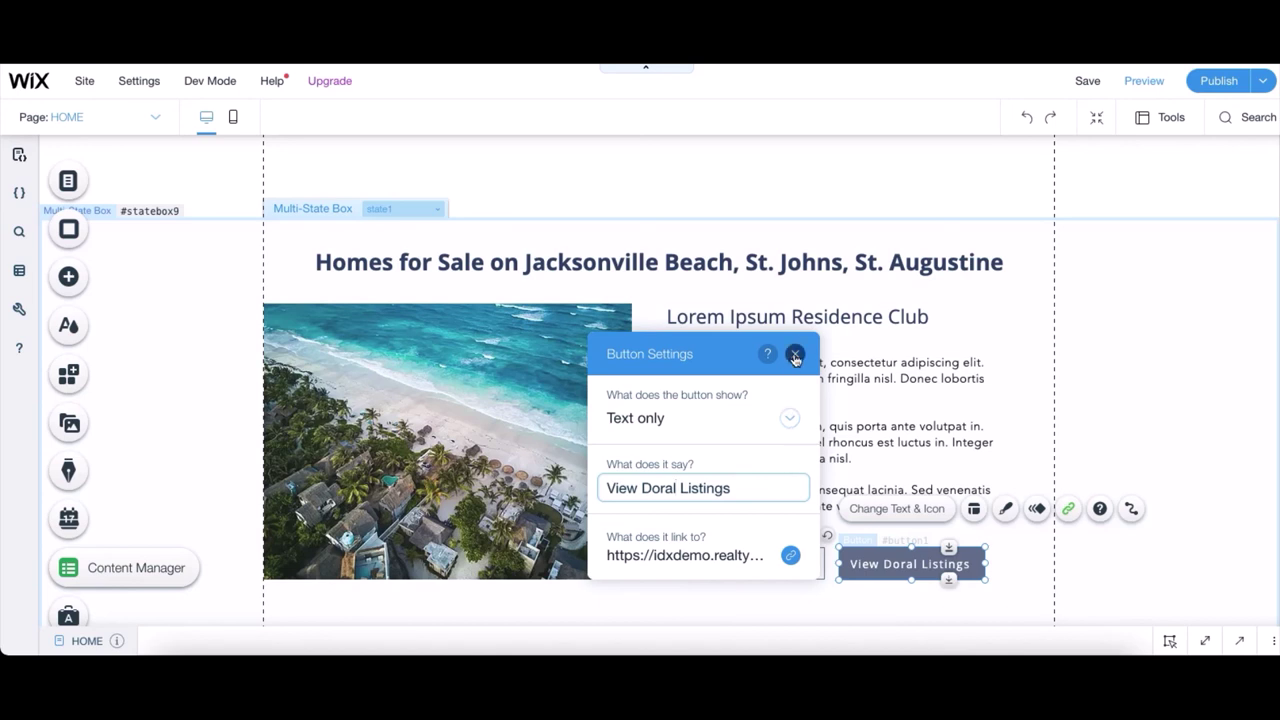
Link the button to the realtycandy doral saved-search page.
{"action": "left_click", "coordinate": [741, 557]}
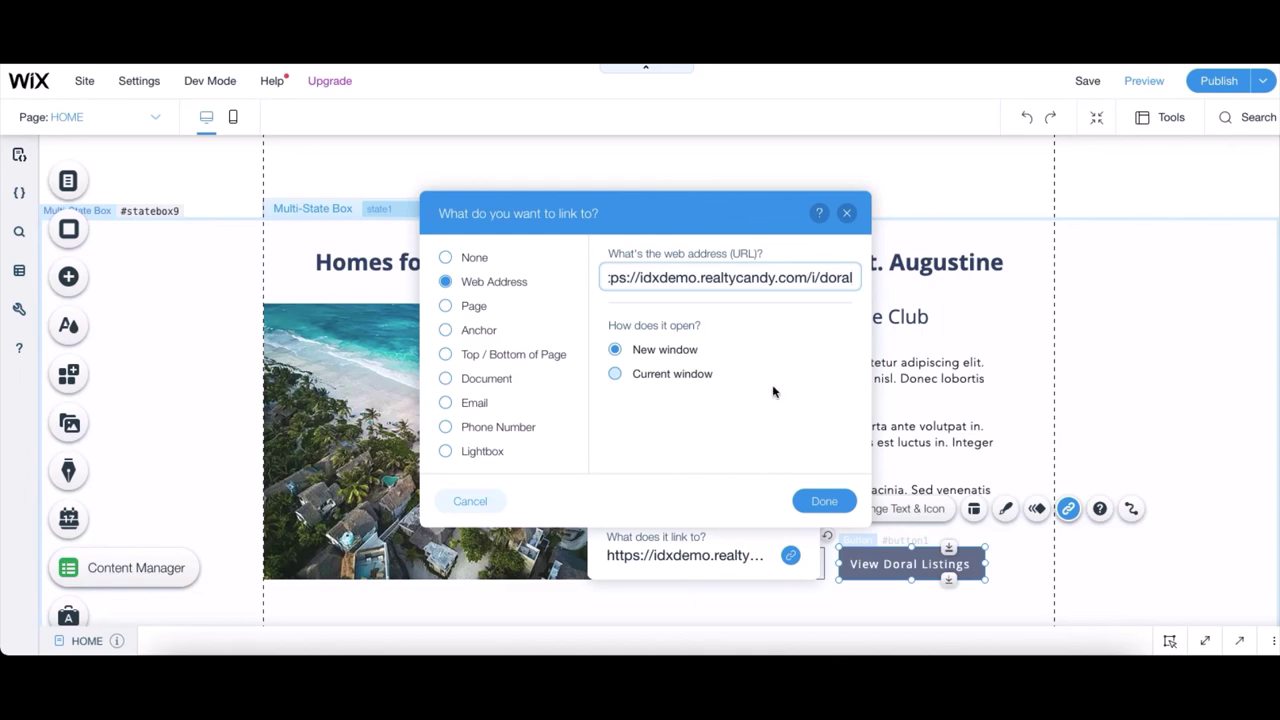
{"action": "left_click", "coordinate": [816, 506]}
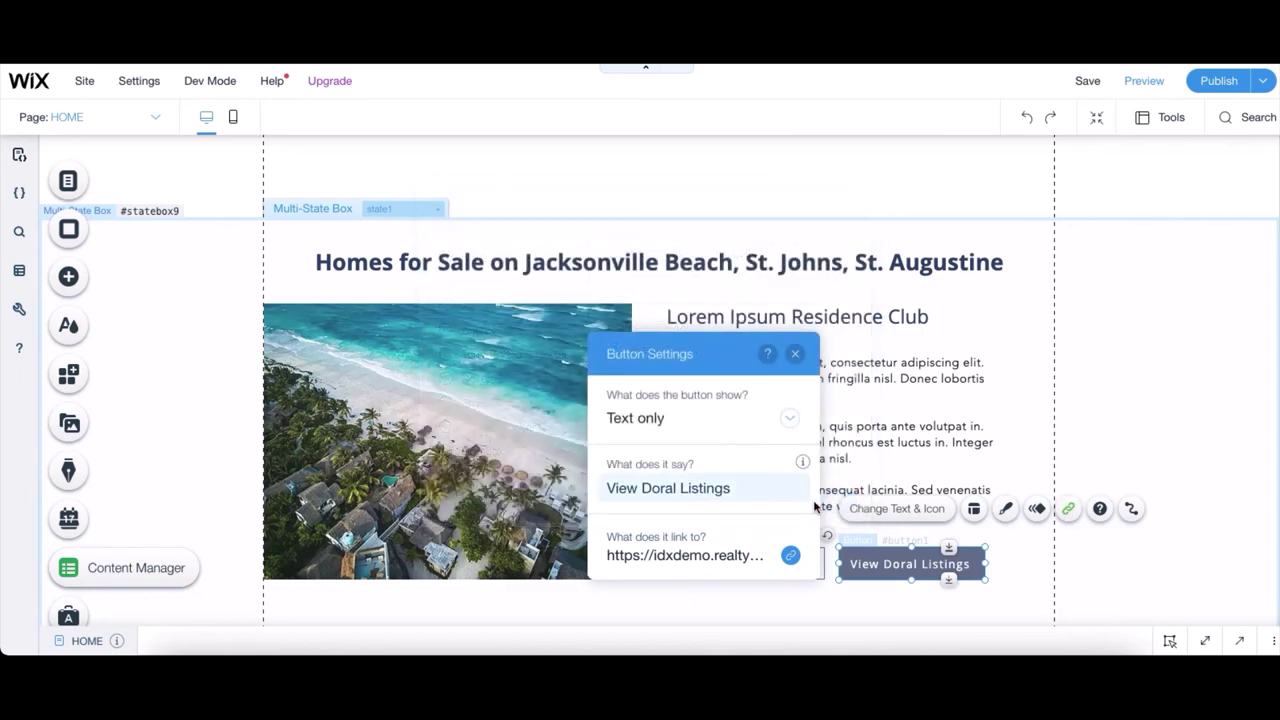
{"action": "left_click", "coordinate": [795, 354]}
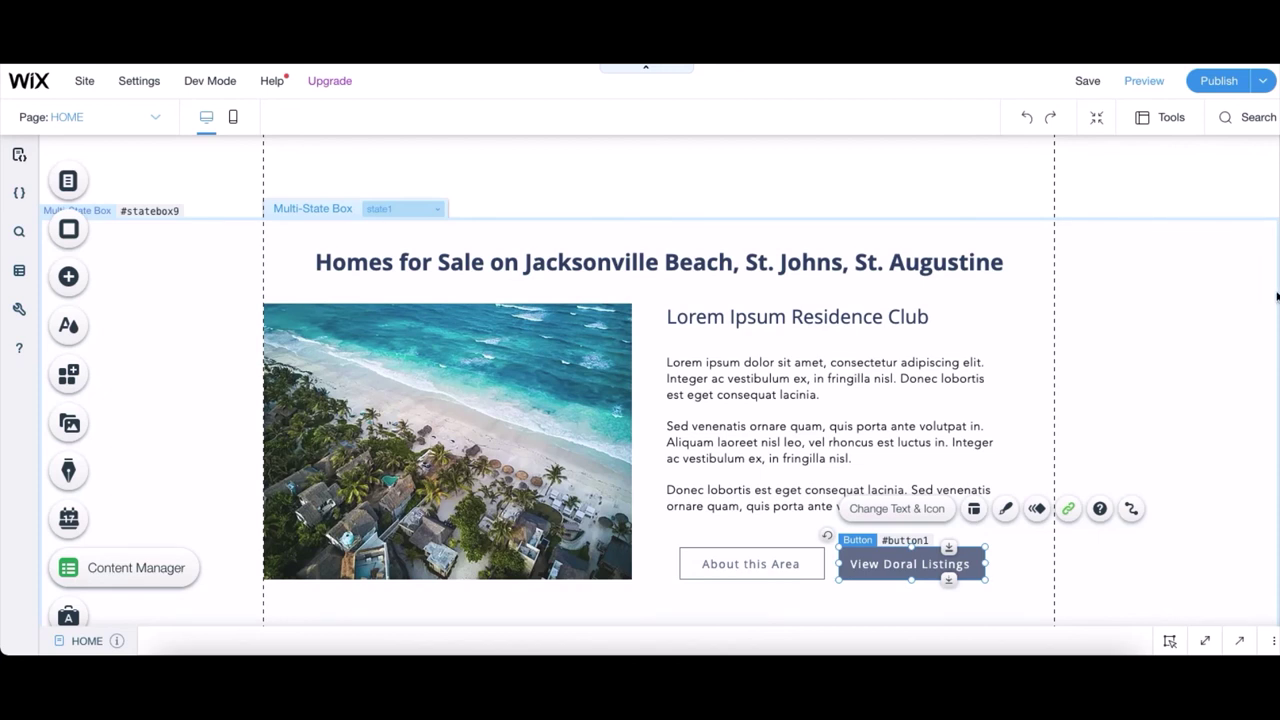
Publish the site, then scroll the live homepage down to Popular Searches and View Doral Listings.
{"action": "left_click", "coordinate": [1219, 82]}
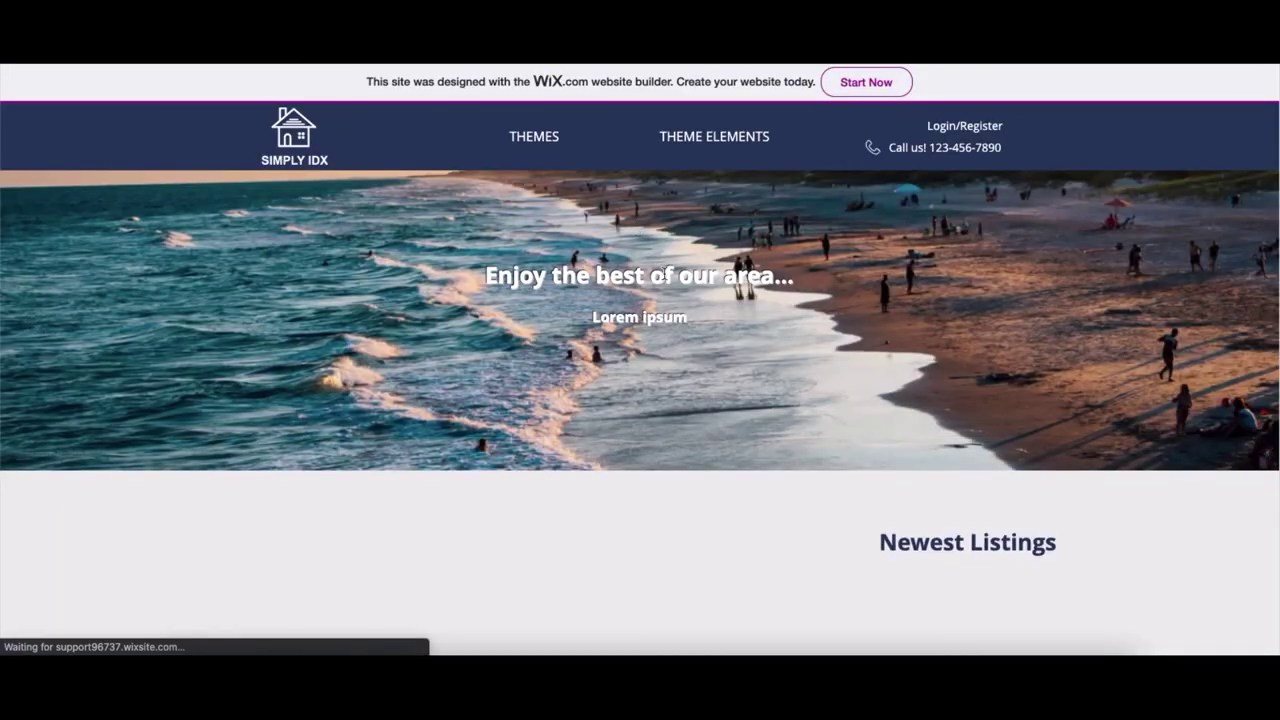
{"action": "scroll", "coordinate": [664, 278], "scroll_direction": "down", "scroll_amount": 3}
{"action": "scroll", "coordinate": [666, 281], "scroll_direction": "down", "scroll_amount": 1}
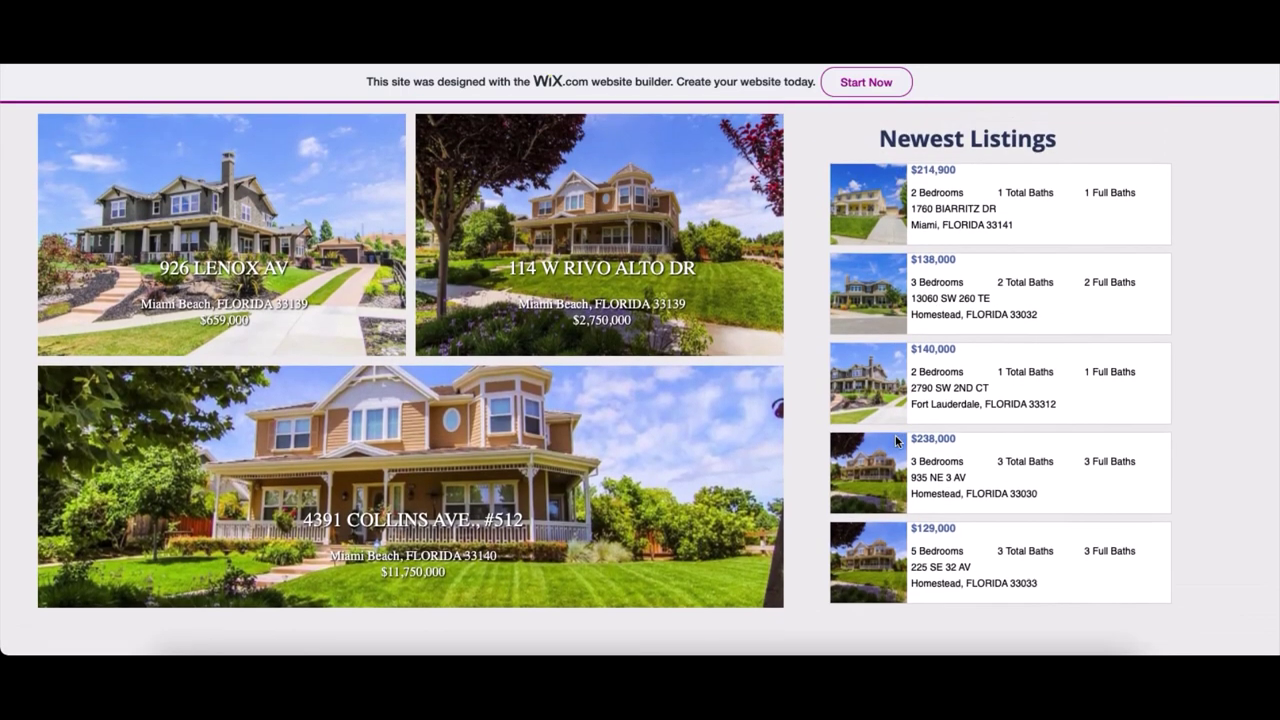
{"action": "scroll", "coordinate": [895, 430], "scroll_direction": "down", "scroll_amount": 3}
{"action": "scroll", "coordinate": [895, 441], "scroll_direction": "down", "scroll_amount": 3}
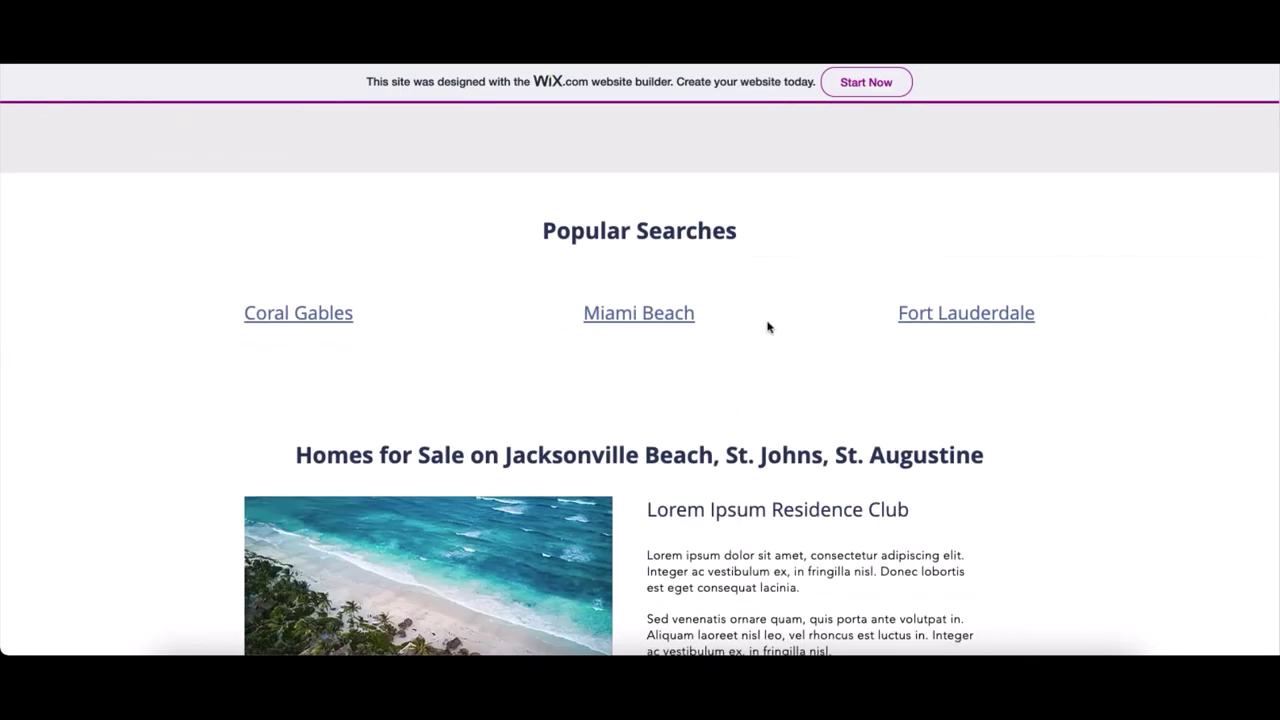
{"action": "scroll", "coordinate": [1043, 343], "scroll_direction": "down", "scroll_amount": 2}
{"action": "scroll", "coordinate": [1043, 347], "scroll_direction": "down", "scroll_amount": 3}
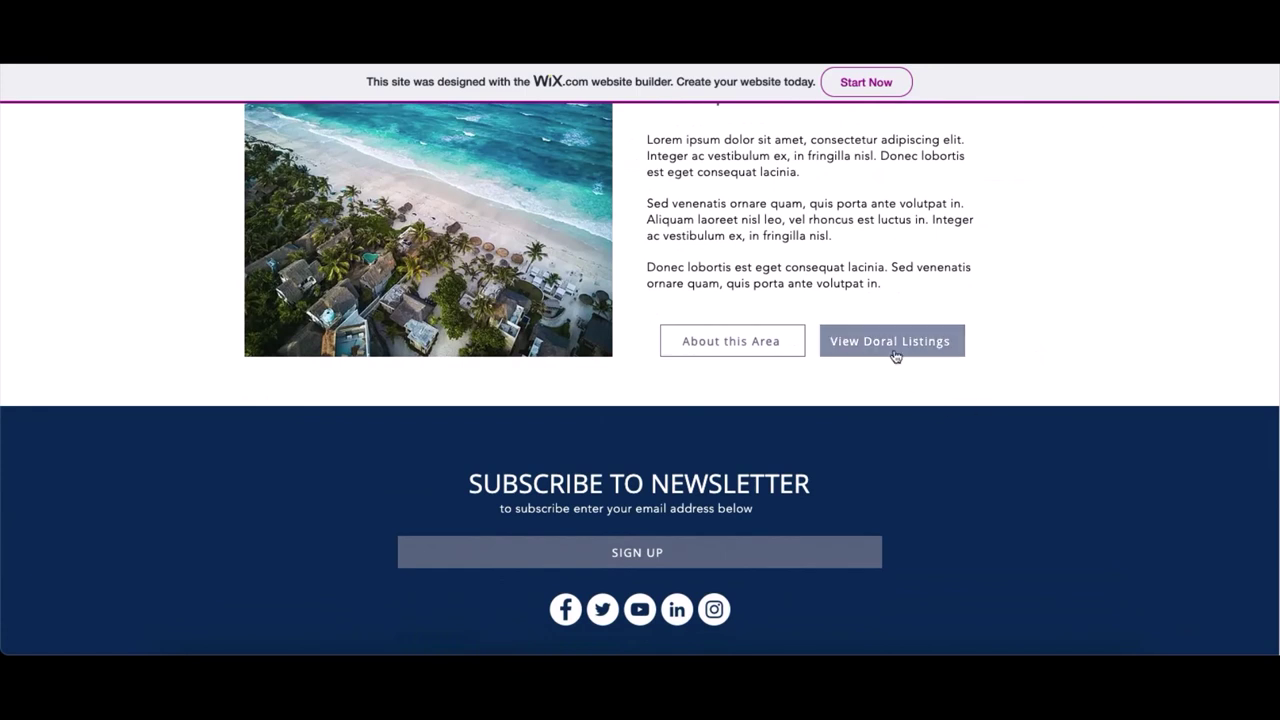